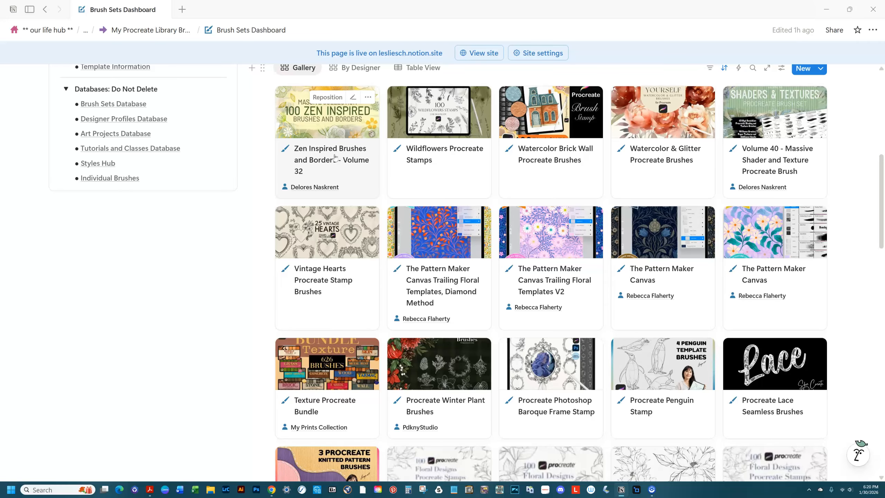
Open the Home Dashboard from the Brush Sets Dashboard and look over its dashboard cards
scroll(241, 300, "up", 8)
scroll(233, 248, "up", 2)
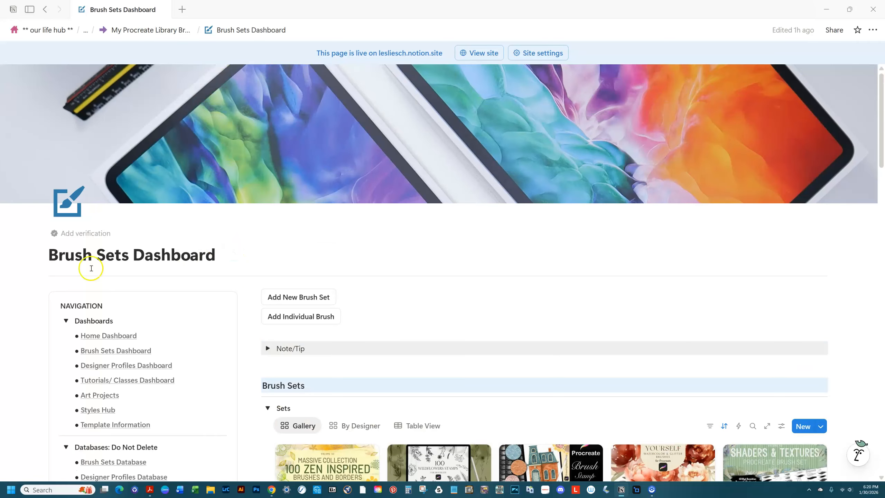
left_click(115, 337)
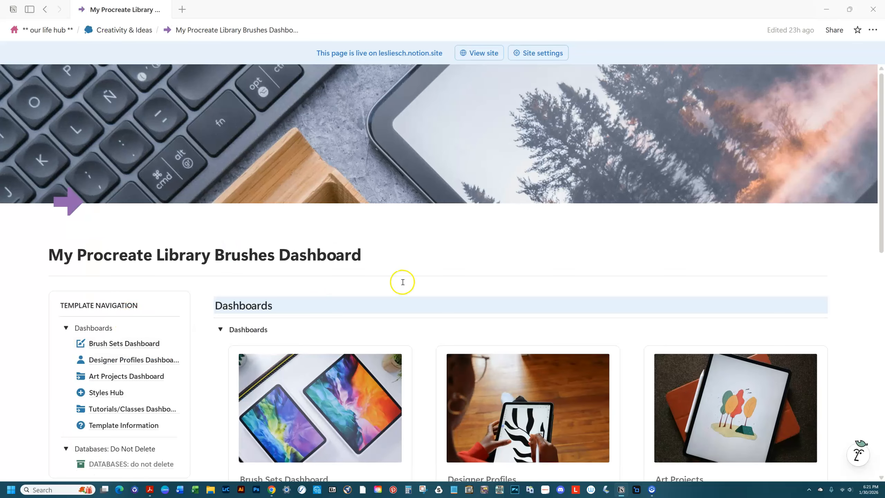
scroll(396, 269, "down", 2)
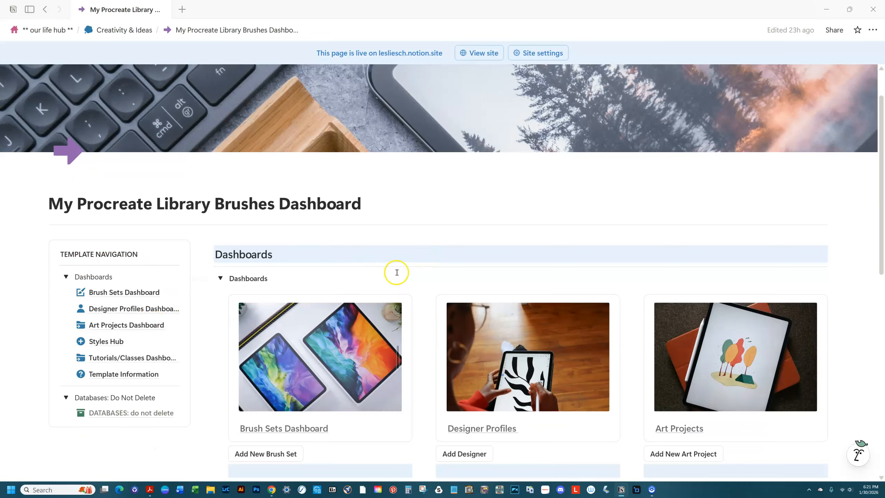
scroll(394, 266, "down", 2)
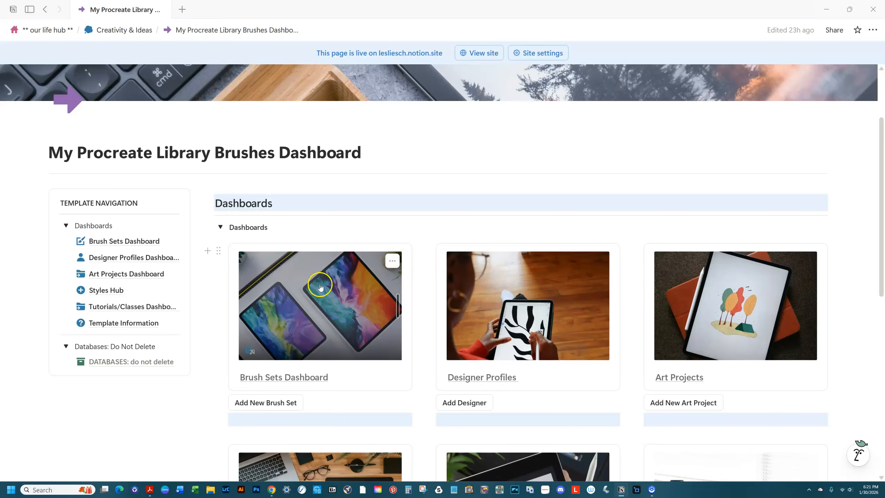
scroll(316, 287, "down", 2)
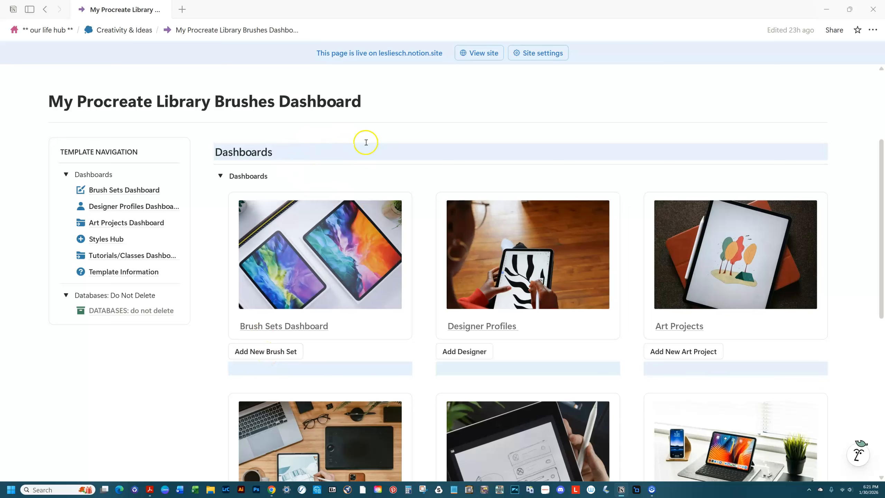
scroll(248, 131, "up", 2)
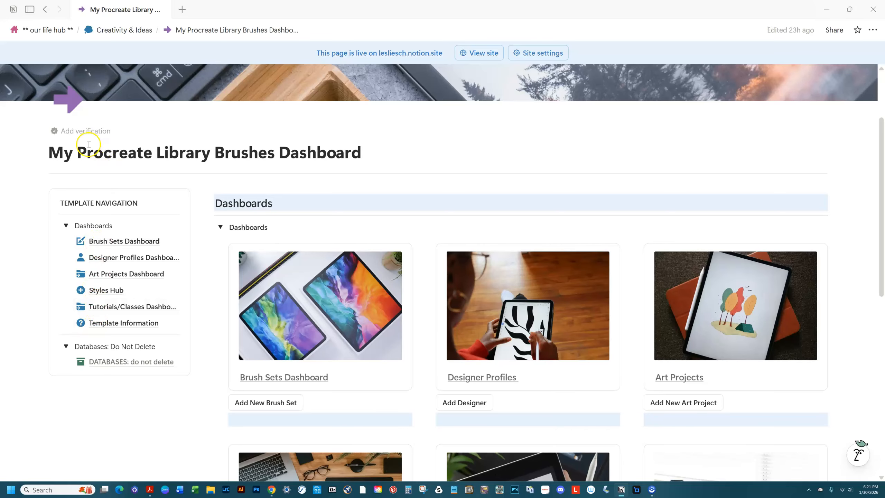
Show the workspace's page list, look through the shared pages and hide the list again
left_click(29, 8)
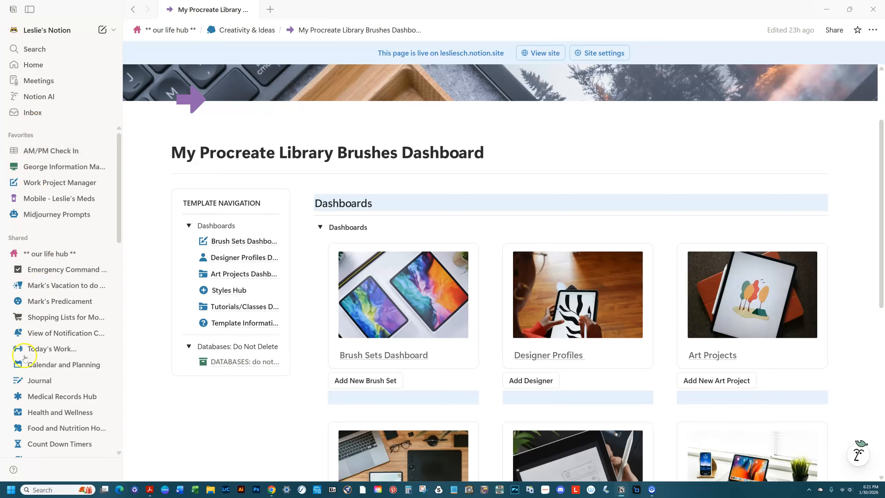
scroll(35, 253, "down", 6)
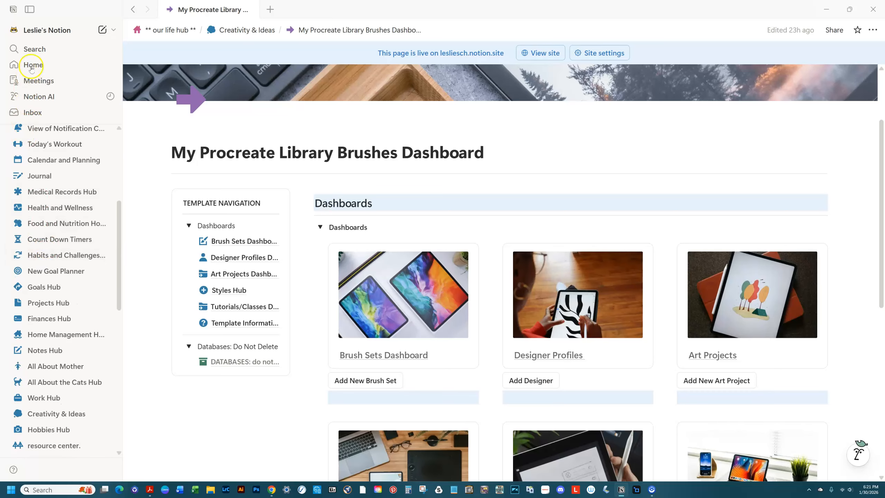
left_click(30, 8)
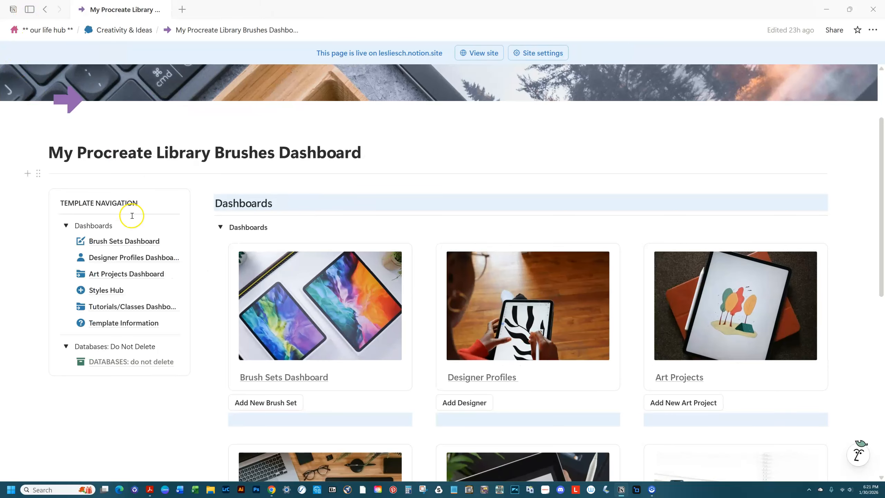
Open the Brush Sets Dashboard and look through the whole gallery of brush sets
mouse_move(156, 237)
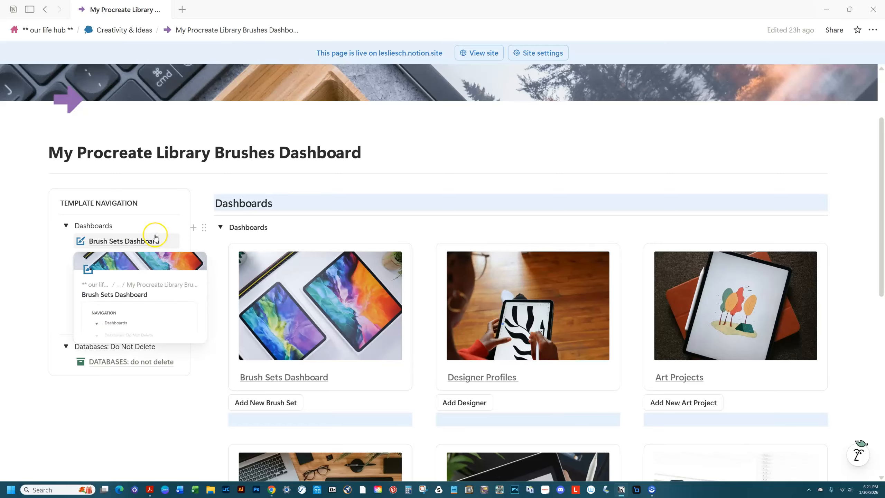
left_click(309, 307)
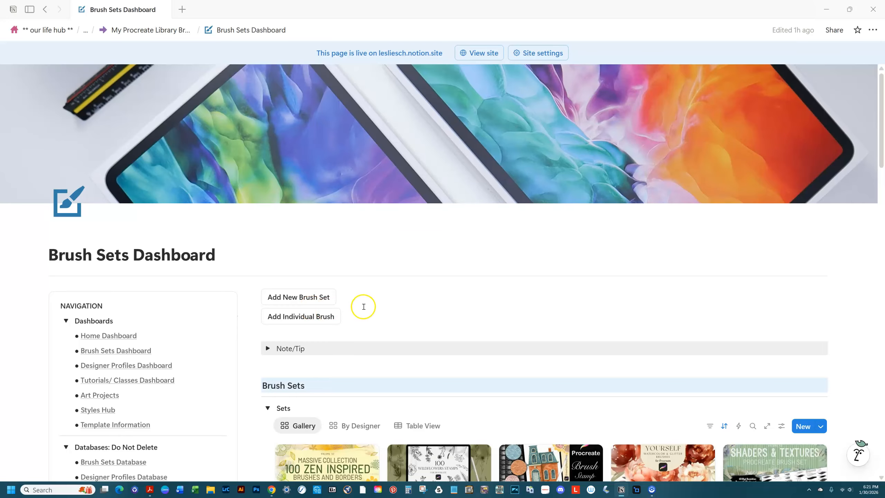
scroll(363, 307, "down", 3)
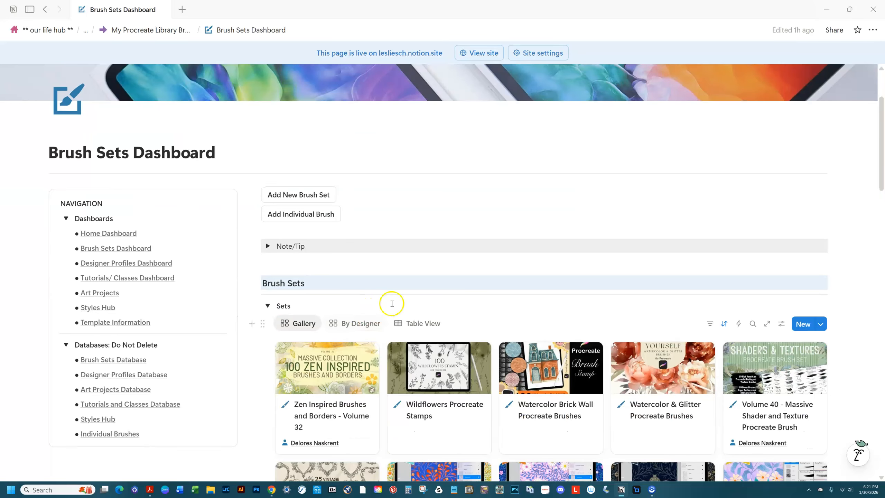
scroll(424, 271, "down", 2)
scroll(568, 361, "down", 6)
scroll(561, 356, "down", 15)
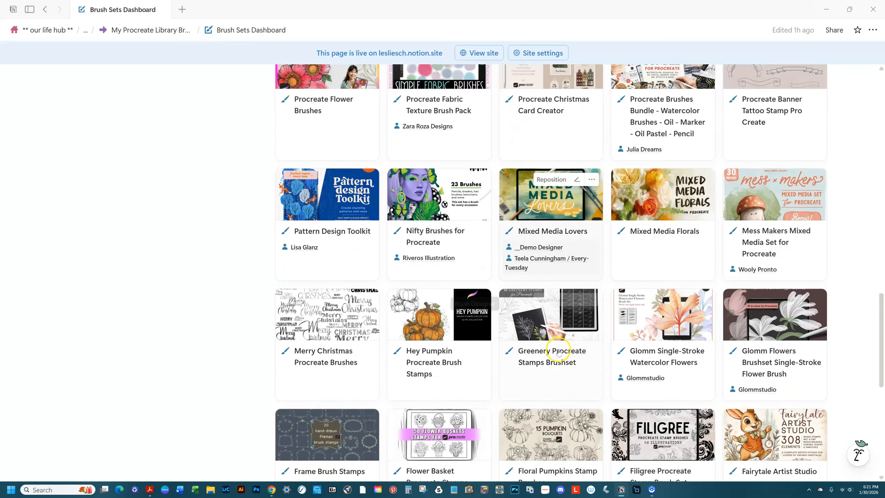
scroll(558, 352, "down", 5)
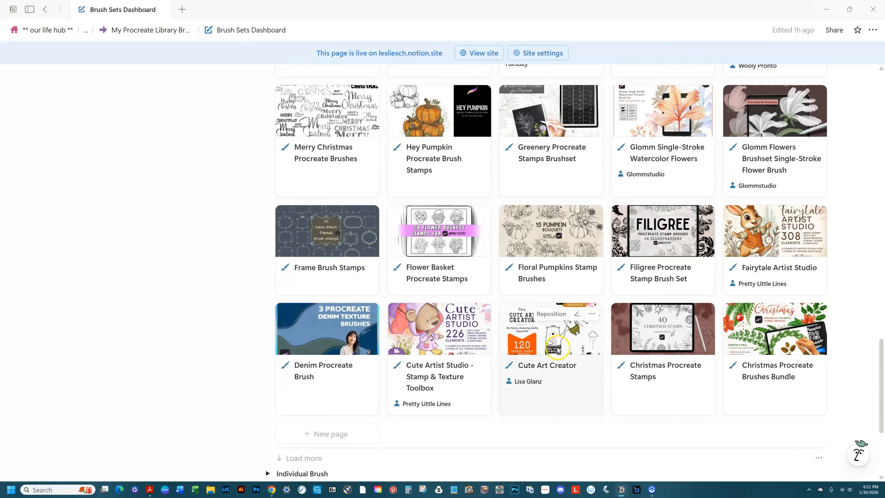
scroll(558, 346, "up", 20)
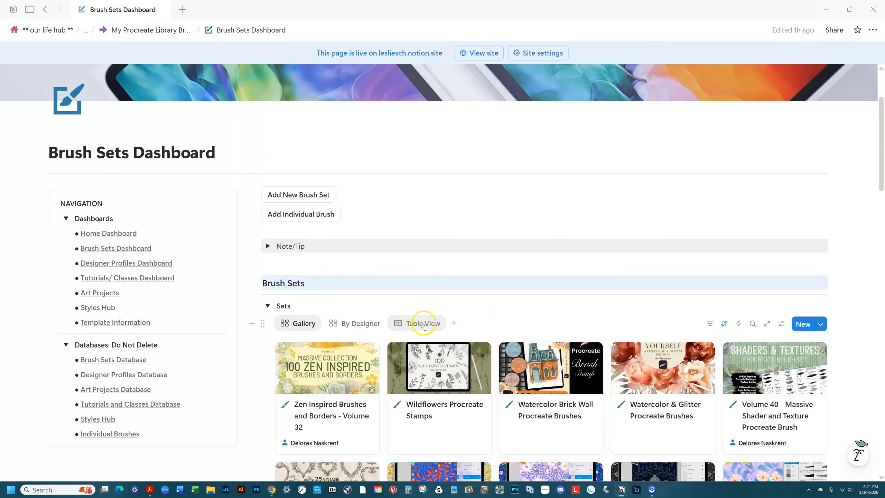
Show the brush sets in Table View and look through the rows
left_click(424, 323)
scroll(442, 326, "down", 3)
scroll(442, 327, "down", 7)
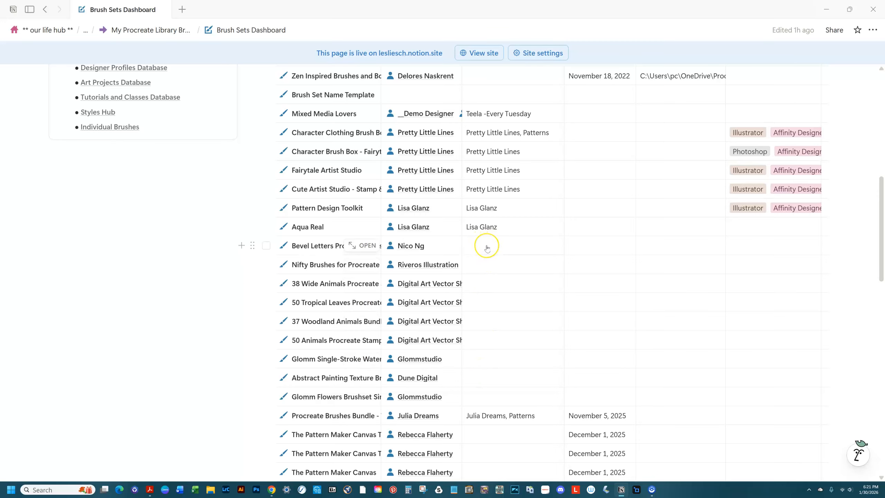
Try filling the Aqua Real row's In Brush Set value down to the Glomm Single-Stroke row, and undo the fill
left_click(511, 229)
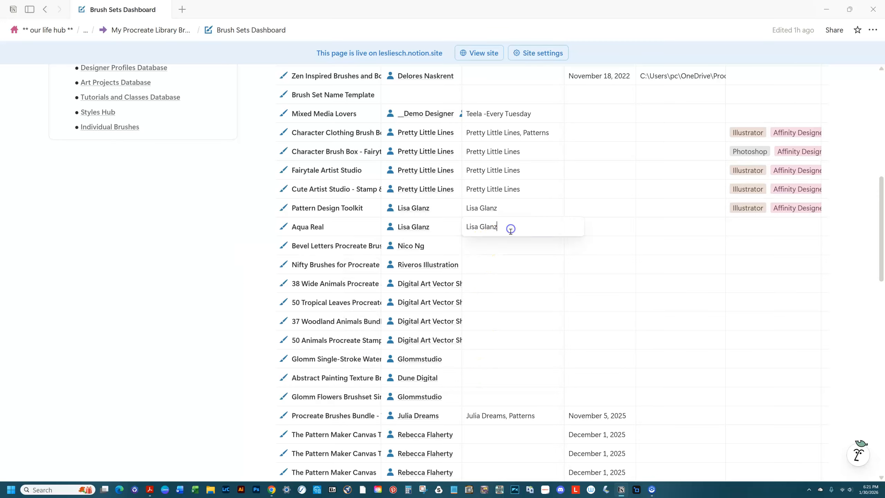
left_click(499, 252)
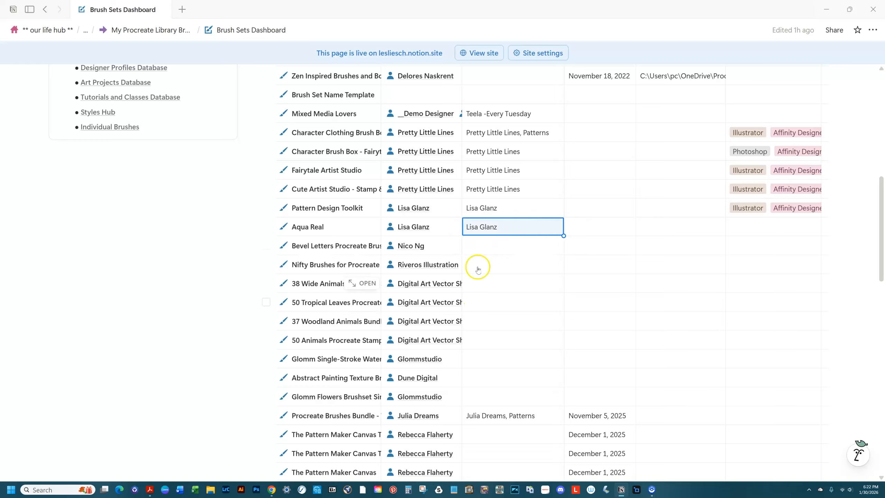
left_click_drag(564, 236, 570, 356)
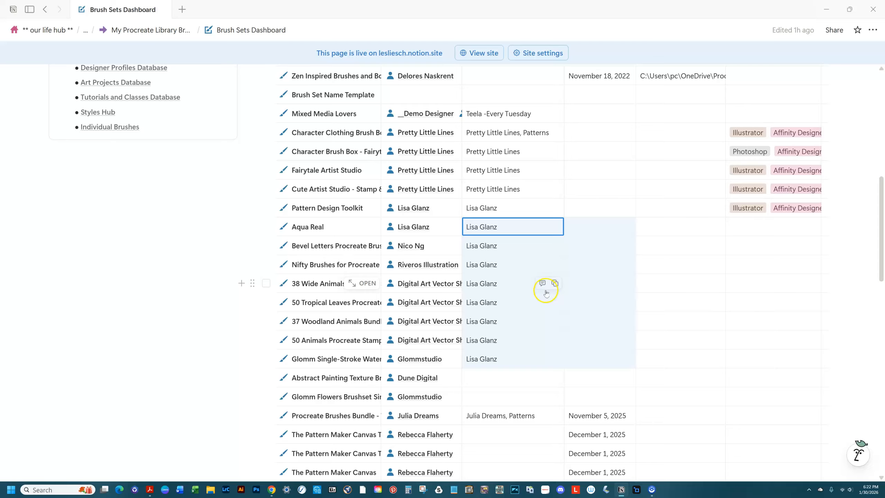
key("ctrl+z")
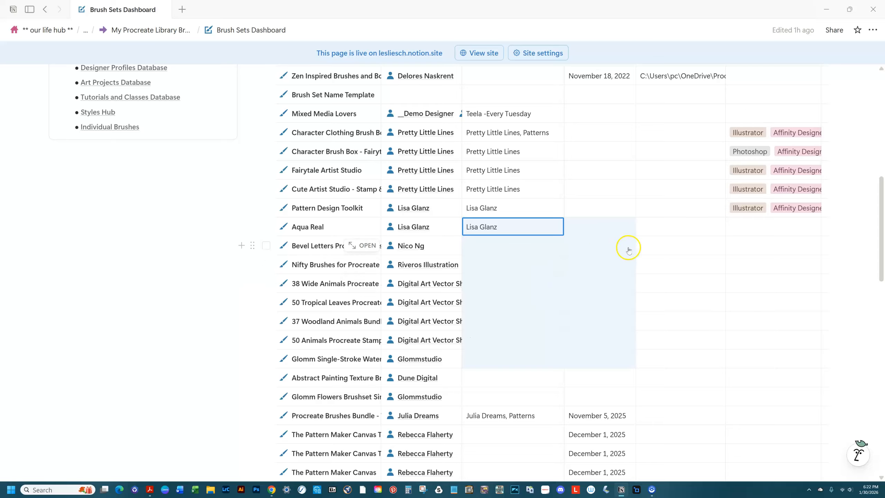
left_click(252, 226)
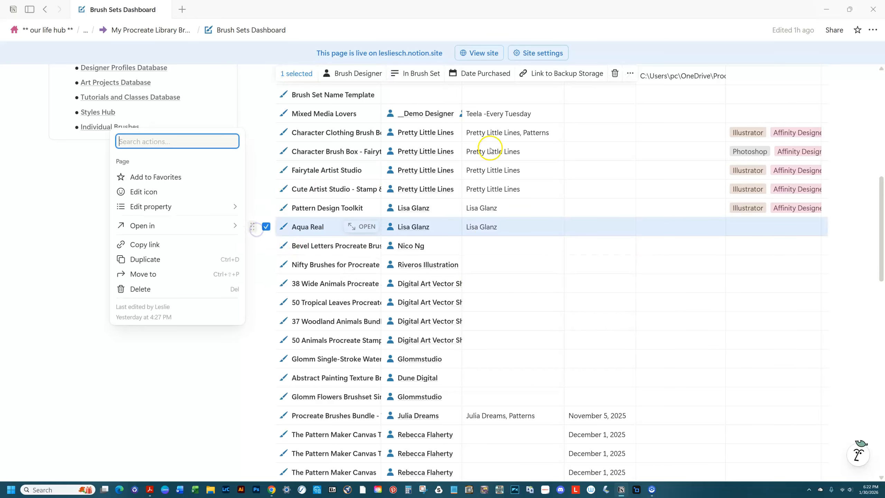
key("Escape")
scroll(444, 183, "up", 8)
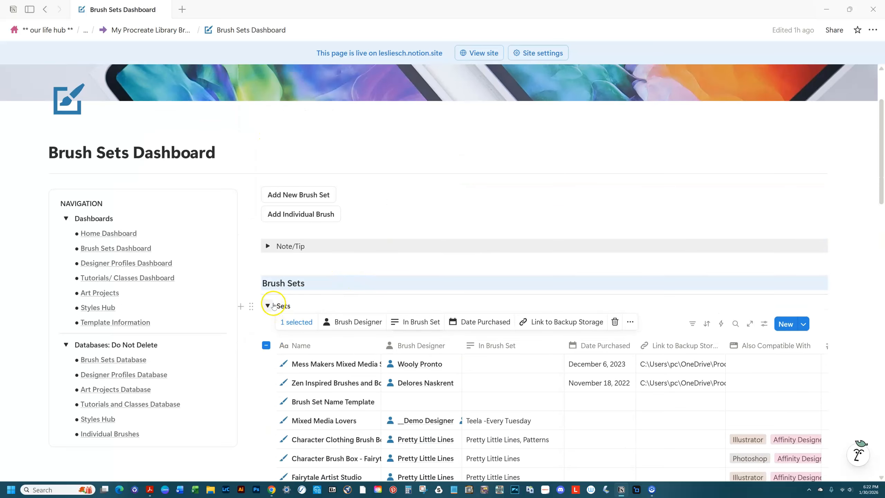
left_click(586, 295)
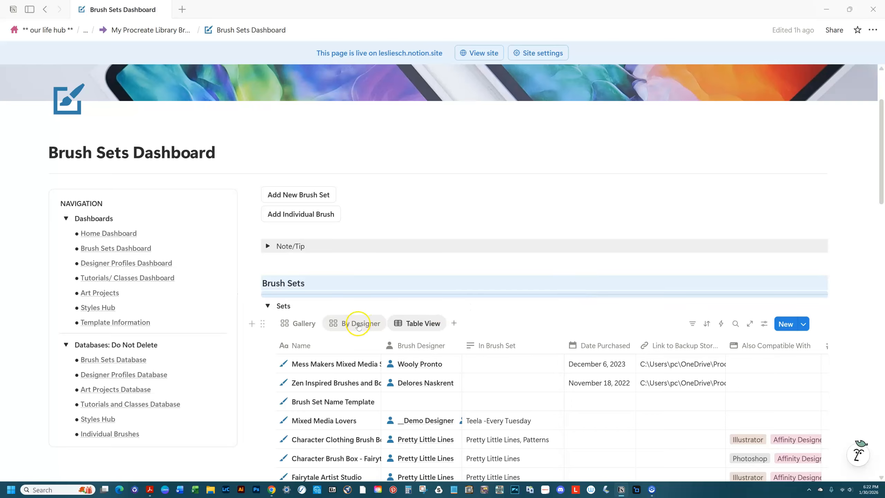
Show the brush sets in the By Designer view and filter Brush Designer to the Every-Tuesday designer
left_click(358, 324)
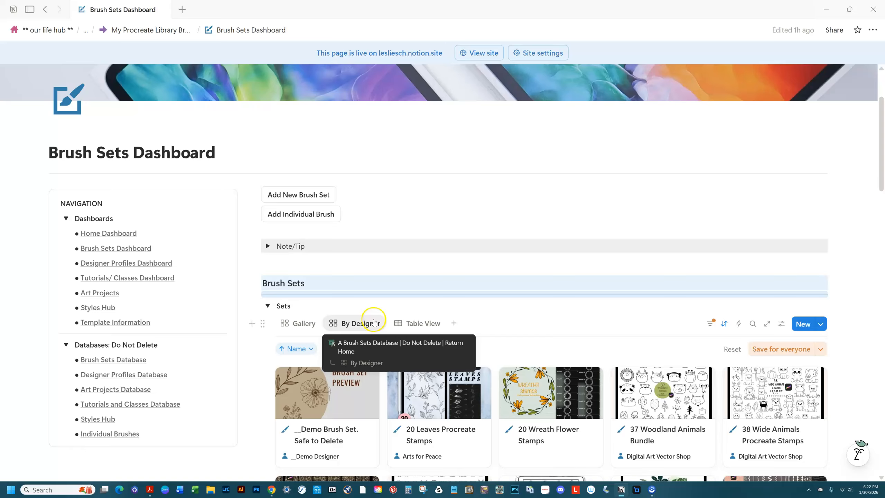
left_click(373, 322)
left_click(478, 305)
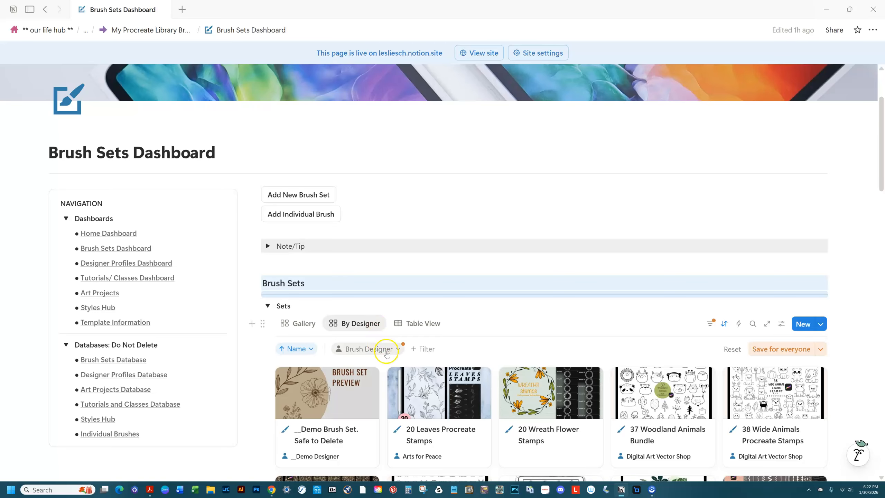
left_click(387, 350)
left_click(390, 158)
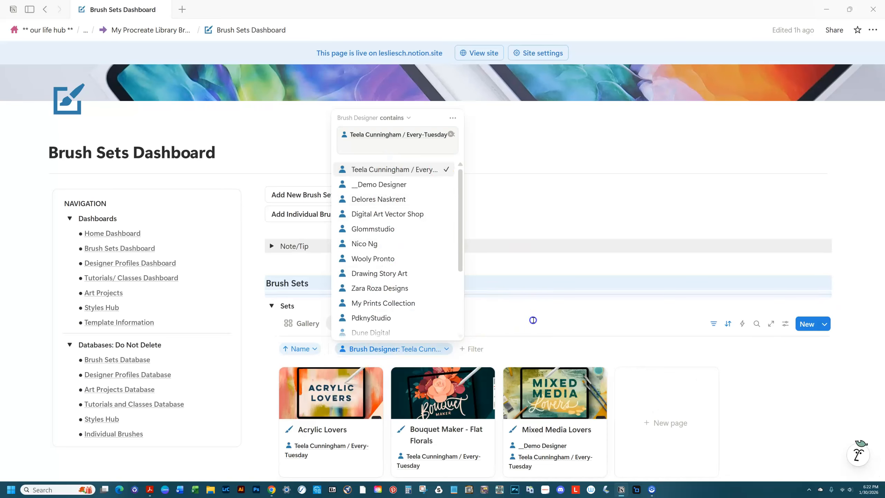
left_click(533, 320)
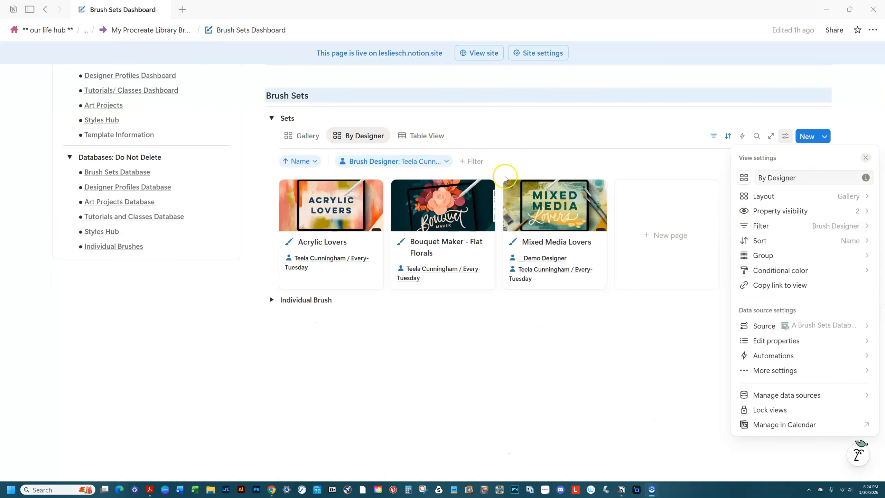
Examine the property visibility settings of the By Designer view and close them
left_click(785, 211)
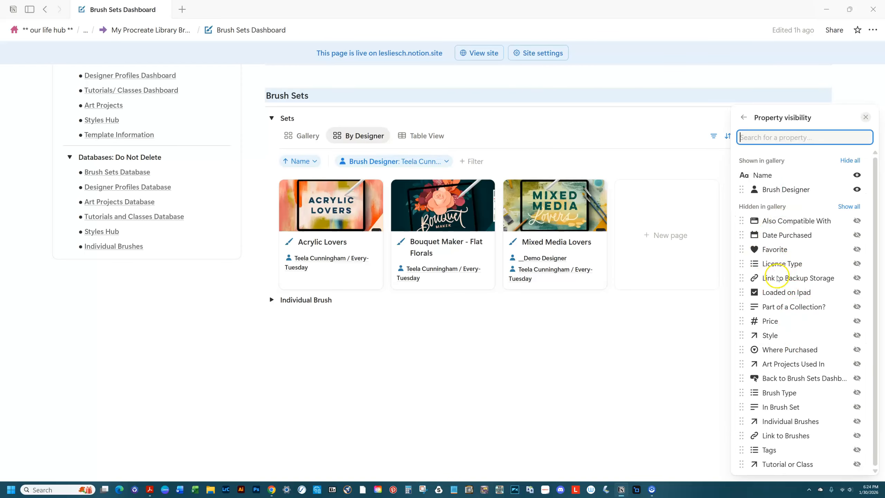
left_click(498, 127)
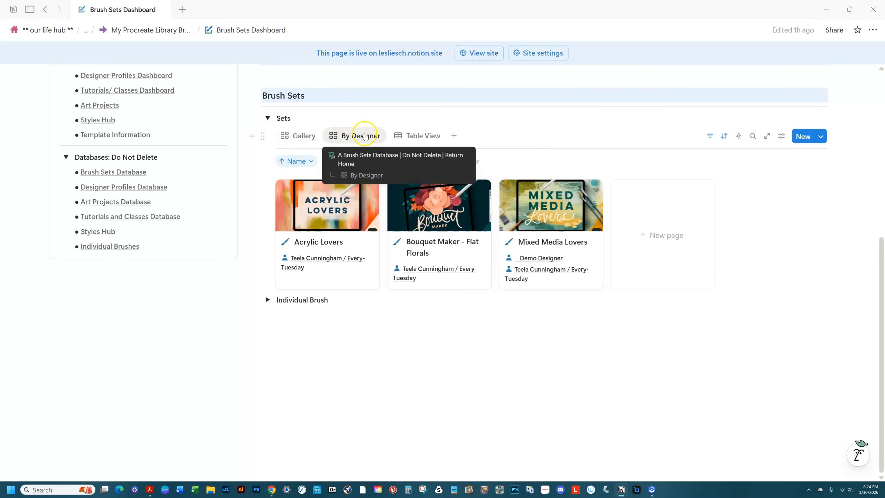
Open the Acrylic Lovers brush set and examine the pages that its Individual Brushes property can link to
left_click(349, 209)
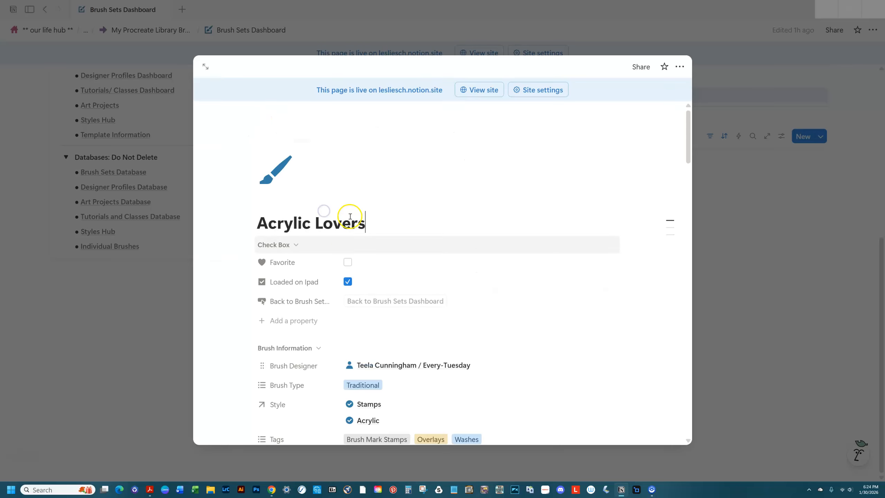
scroll(464, 195, "down", 3)
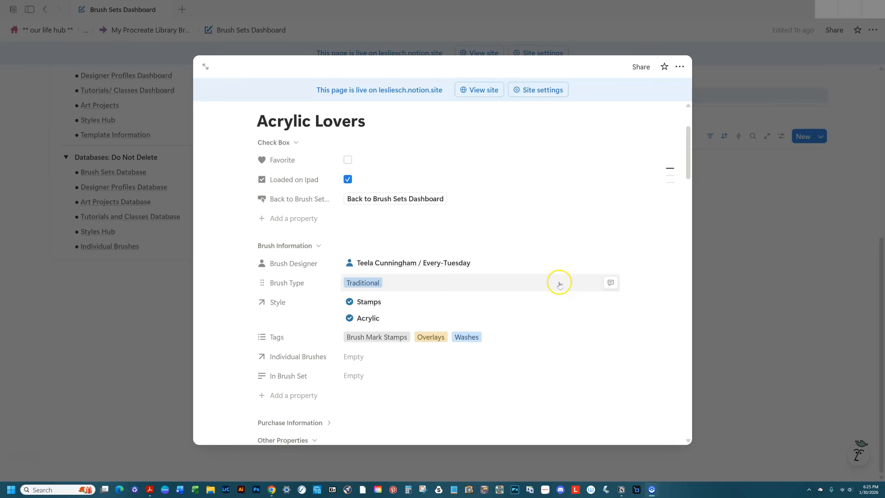
left_click(355, 355)
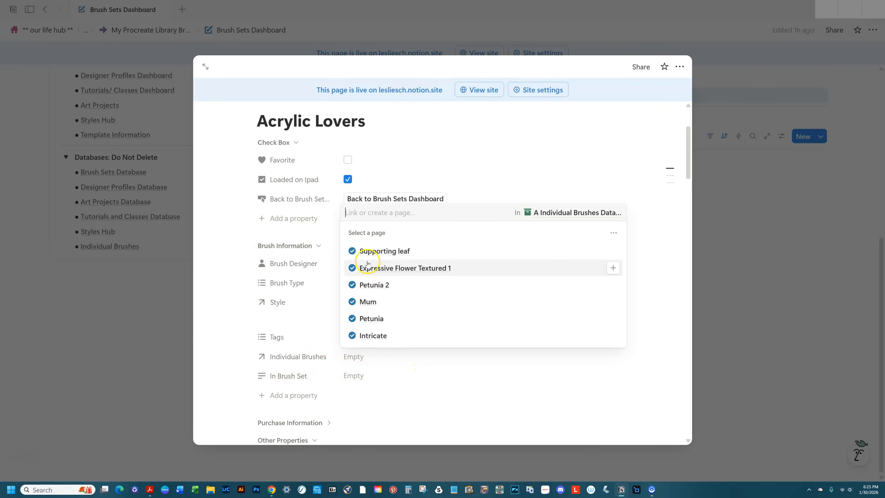
left_click(387, 367)
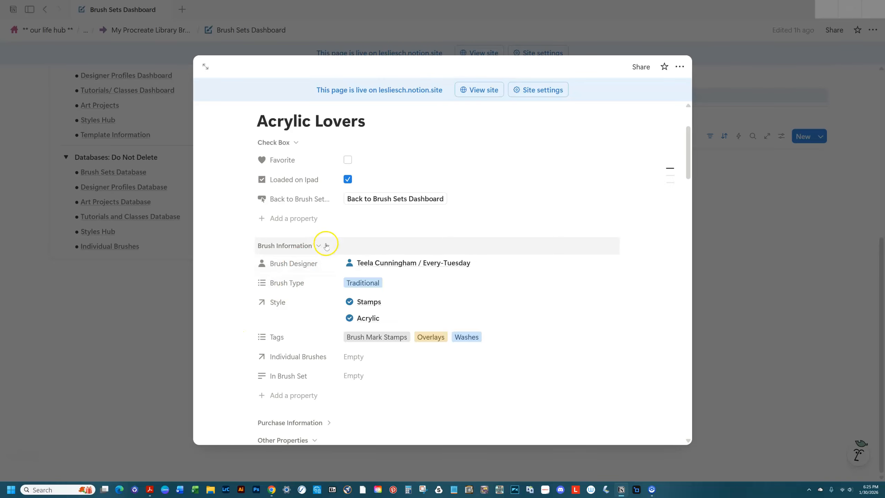
Expand the Purchase Information section of the Acrylic Lovers brush set
scroll(314, 354, "down", 3)
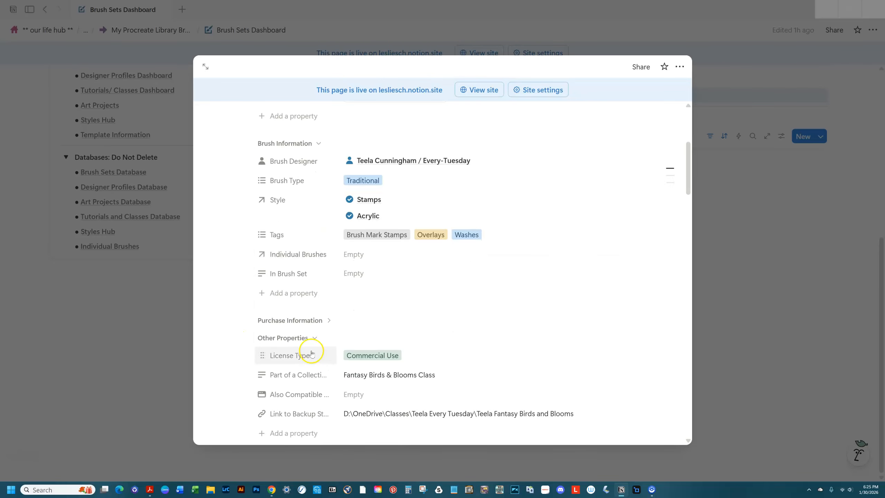
left_click(328, 320)
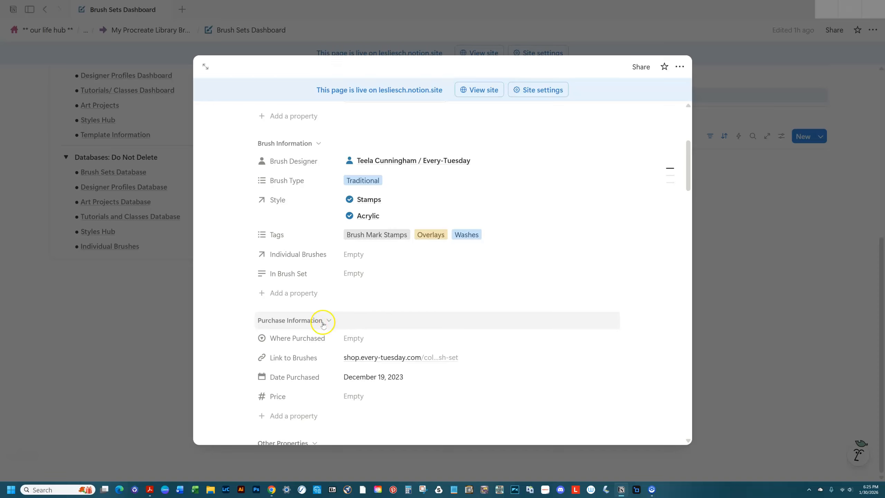
Collapse and re-expand the Purchase Information section of the Acrylic Lovers brush set, toggling the Other Properties section as well
left_click(328, 320)
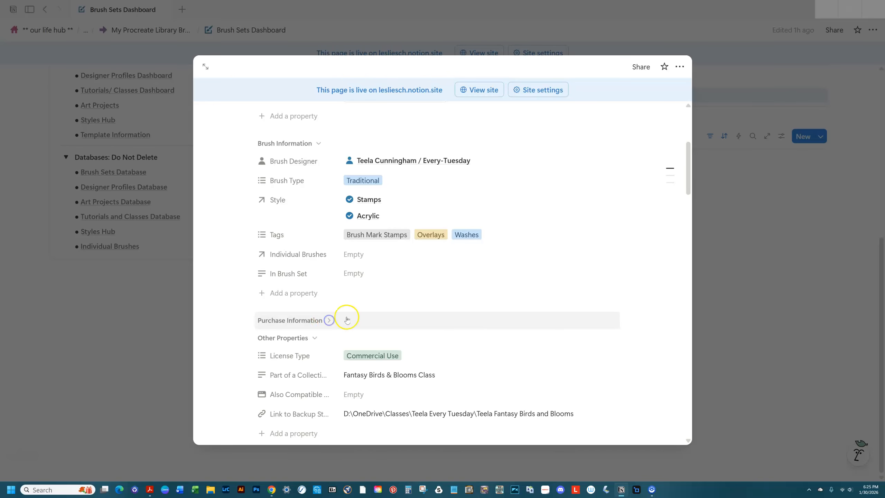
left_click(315, 339)
left_click(315, 338)
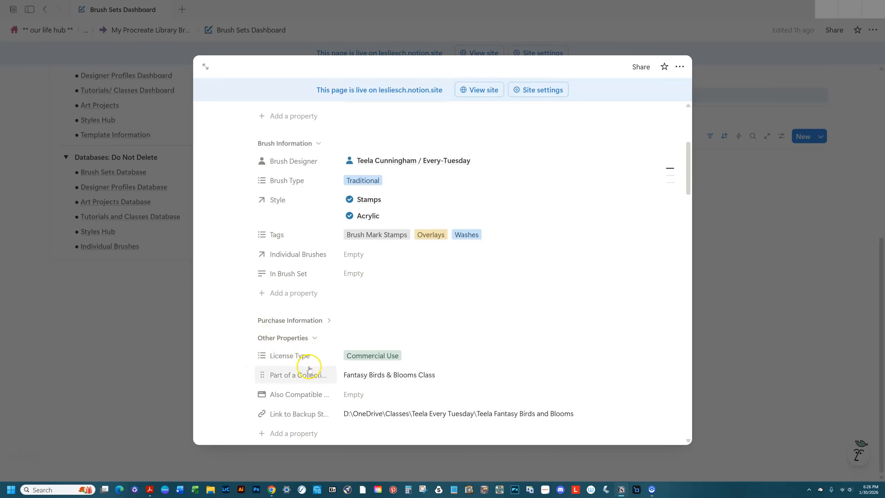
left_click(326, 319)
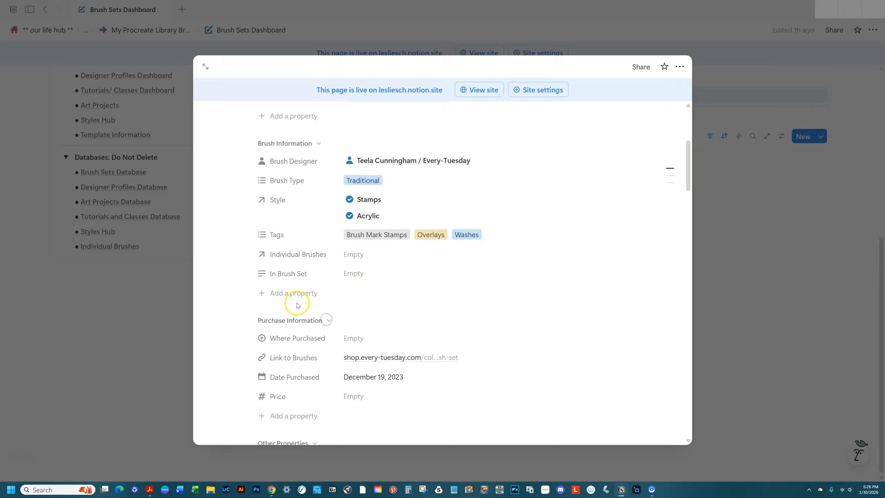
Add a Date property to the Brush Information section of the Acrylic Lovers brush set
left_click(283, 293)
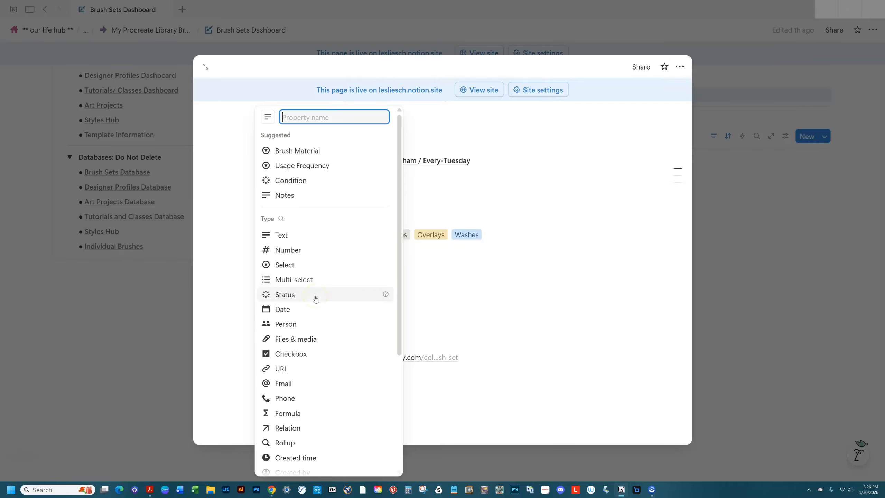
left_click(313, 309)
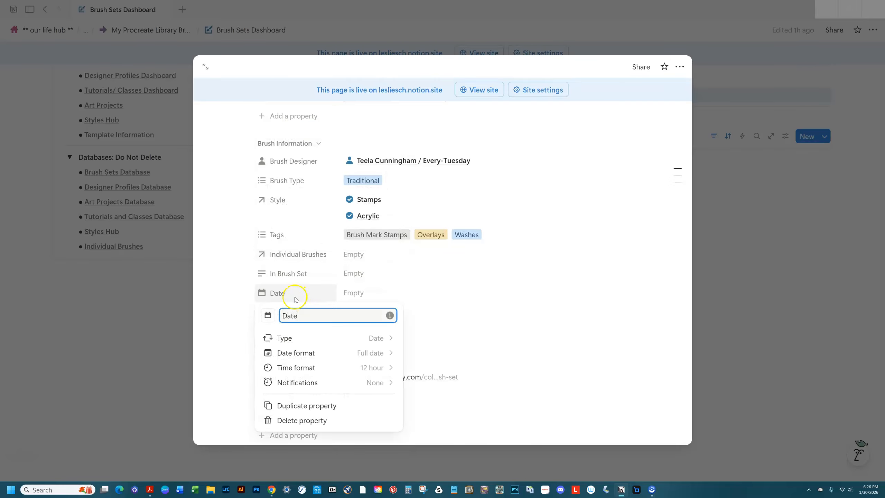
left_click(210, 282)
Delete the Date property from the Brush Information section
right_click(277, 294)
left_click(283, 325)
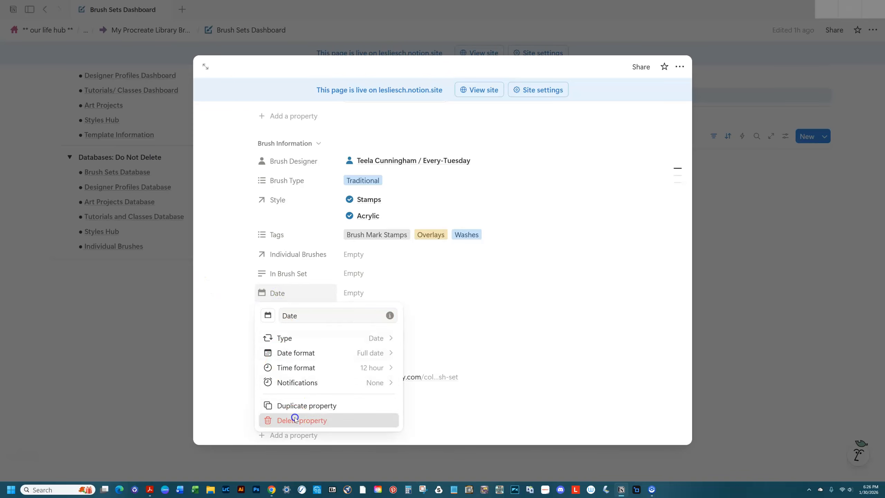
left_click(295, 417)
left_click(224, 284)
Examine the Other Properties, Related Properties, Preview Image and More Images sections of the Acrylic Lovers page
scroll(631, 351, "down", 6)
scroll(631, 350, "down", 6)
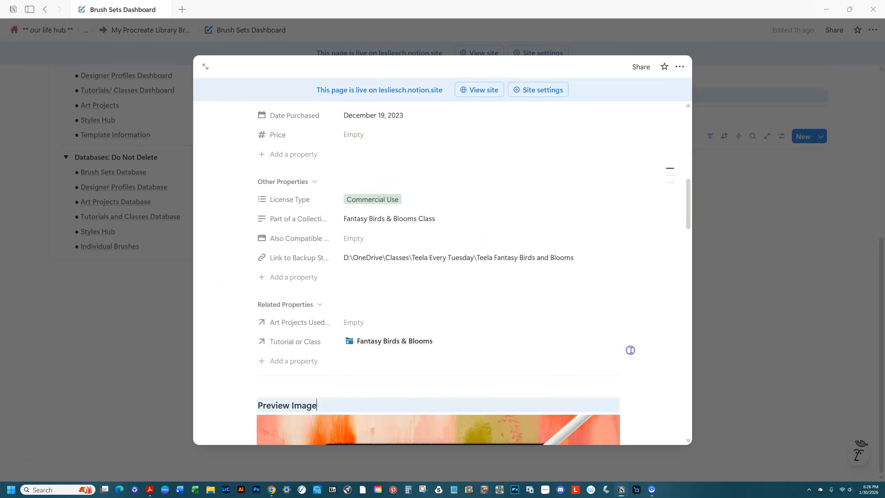
scroll(630, 349, "down", 3)
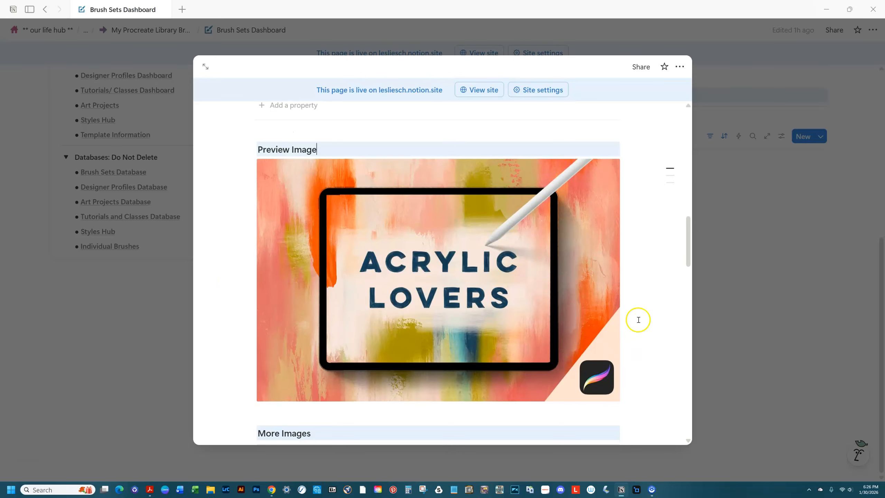
left_click(375, 244)
scroll(424, 310, "down", 1)
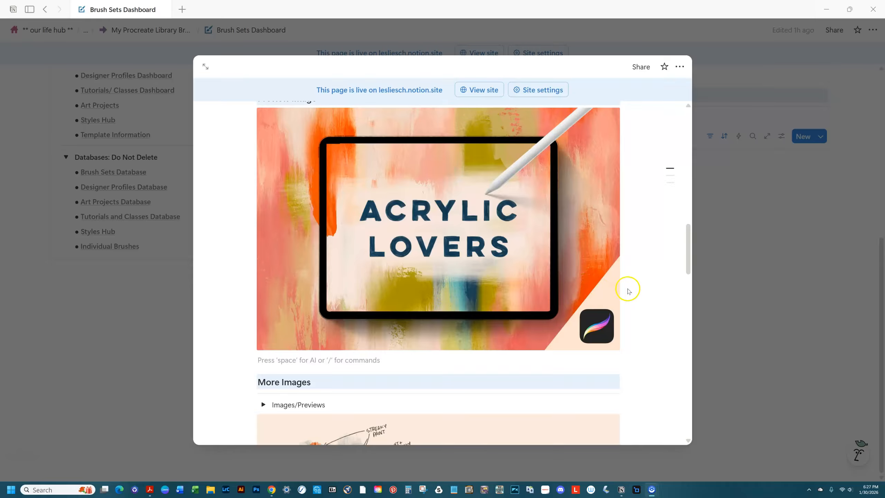
Open the Every-Tuesday designer profile from the Brush Designer property, examine its Contact Info and Relations sections, and close it
scroll(636, 283, "up", 6)
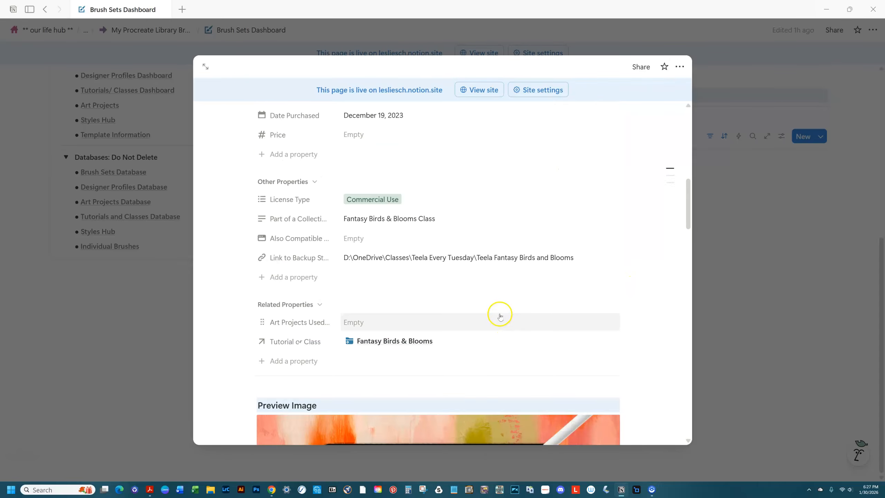
scroll(468, 277, "up", 5)
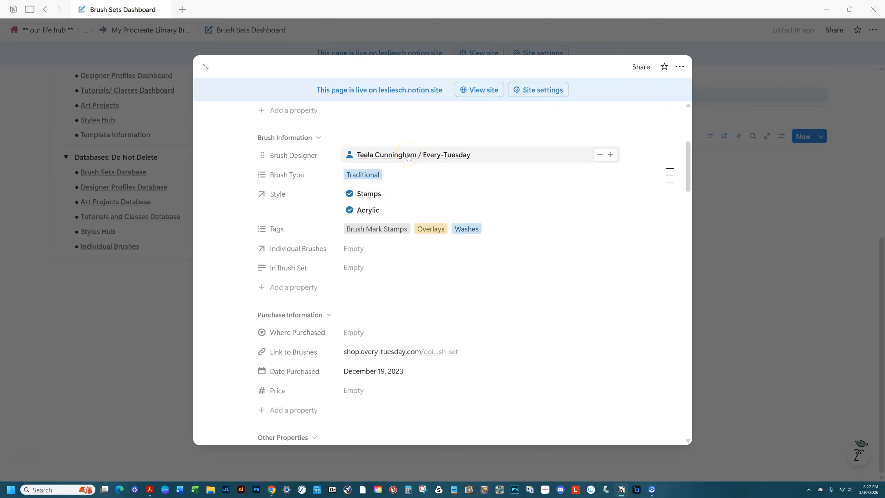
left_click(408, 156)
scroll(570, 232, "down", 3)
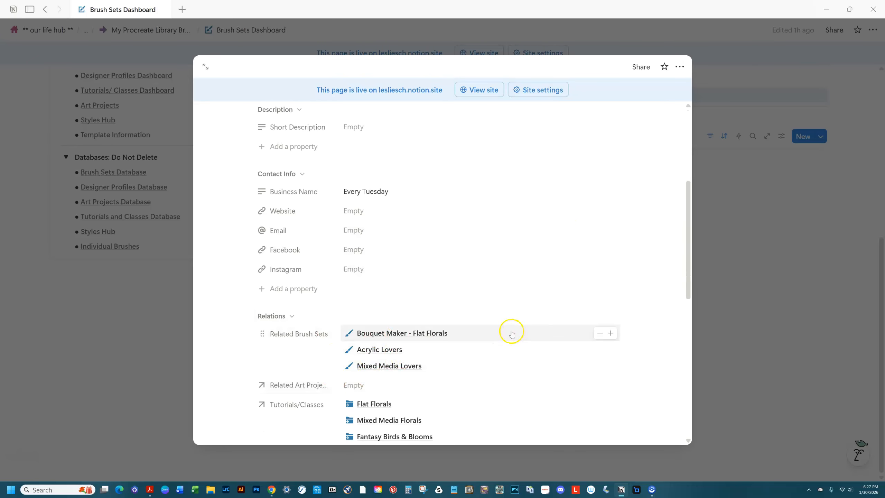
scroll(509, 332, "down", 3)
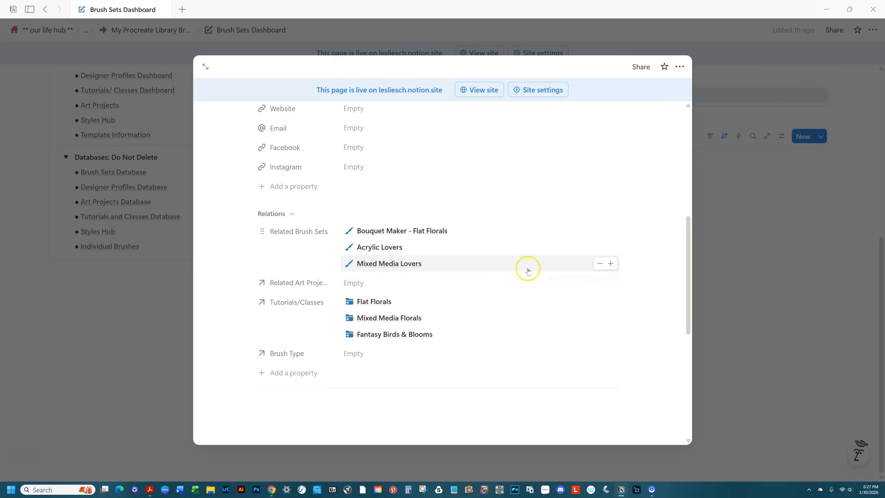
scroll(527, 264, "down", 3)
scroll(525, 261, "up", 5)
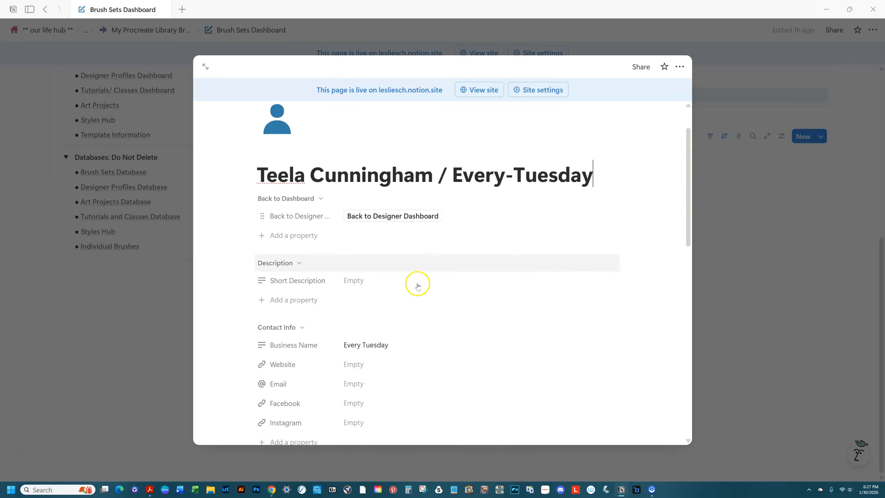
scroll(341, 273, "down", 6)
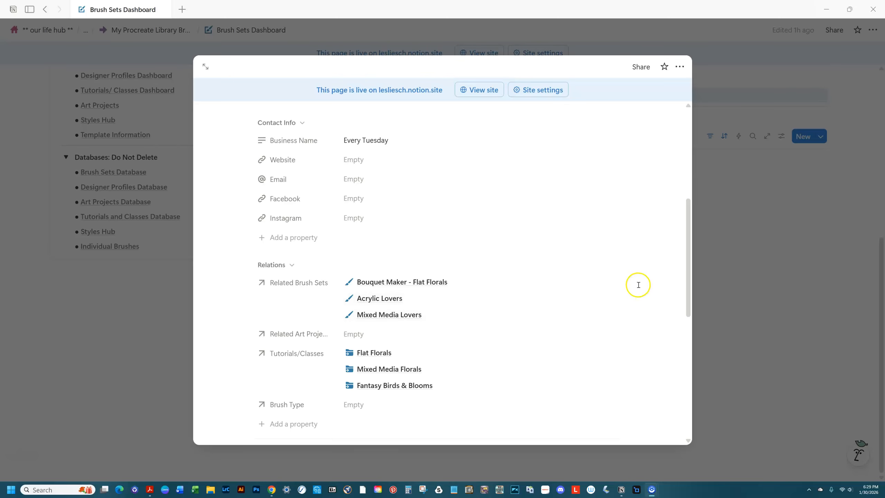
scroll(607, 310, "up", 5)
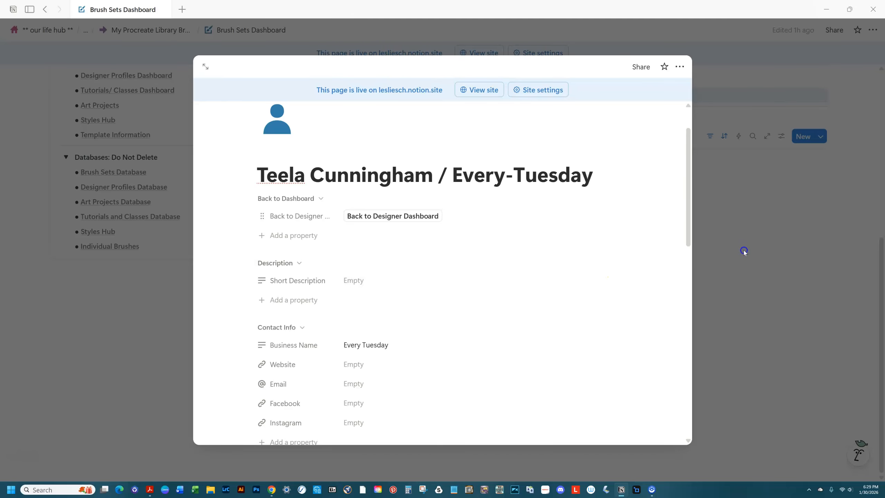
left_click(744, 251)
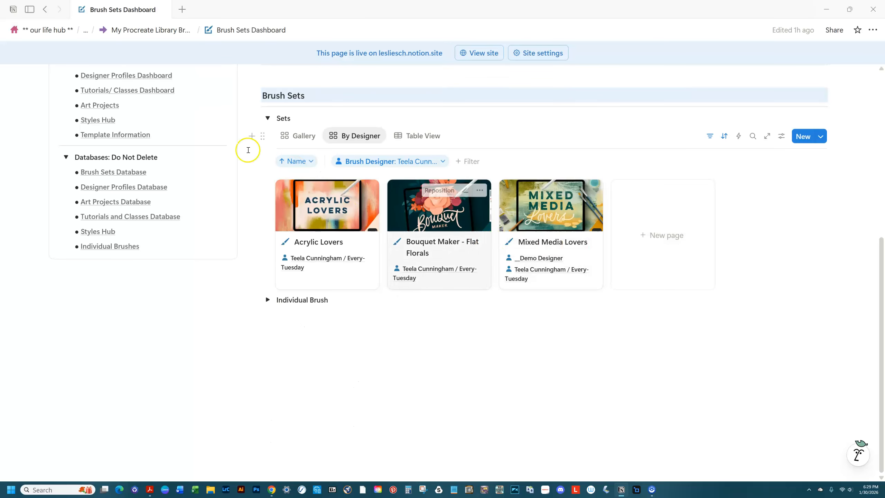
Open the Designer Profiles Dashboard and show its gallery of designers
scroll(152, 142, "up", 3)
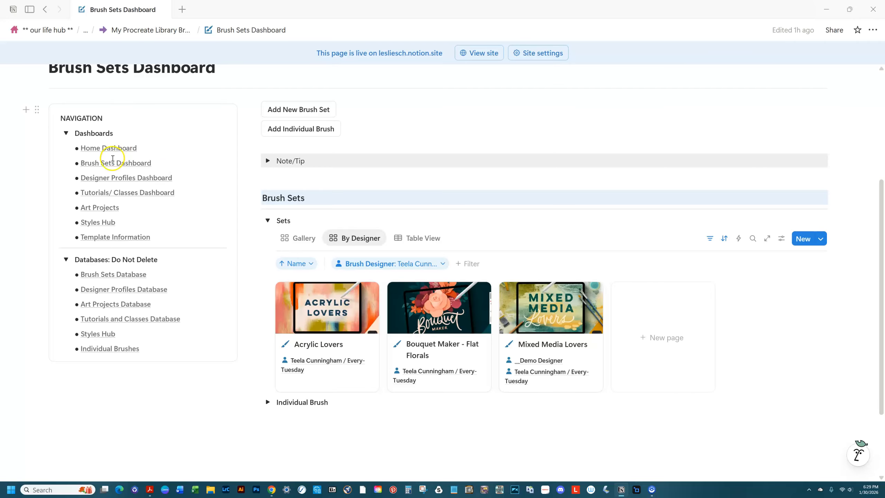
left_click(100, 178)
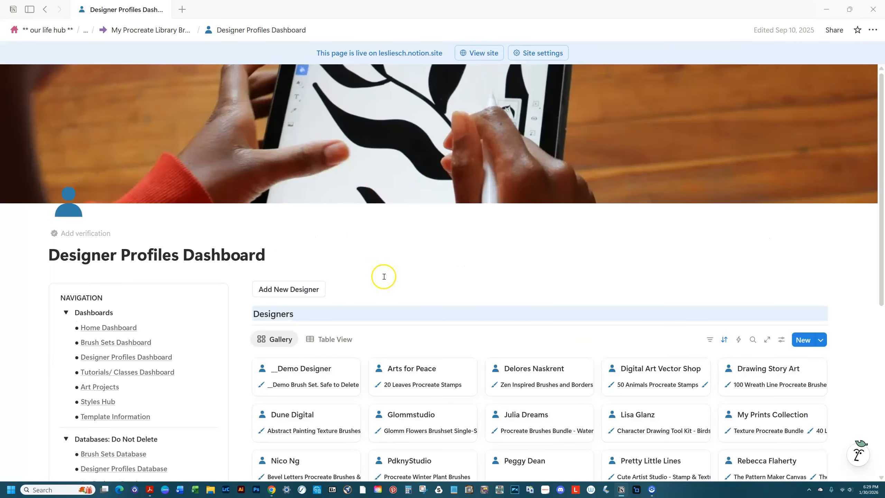
scroll(411, 298, "down", 3)
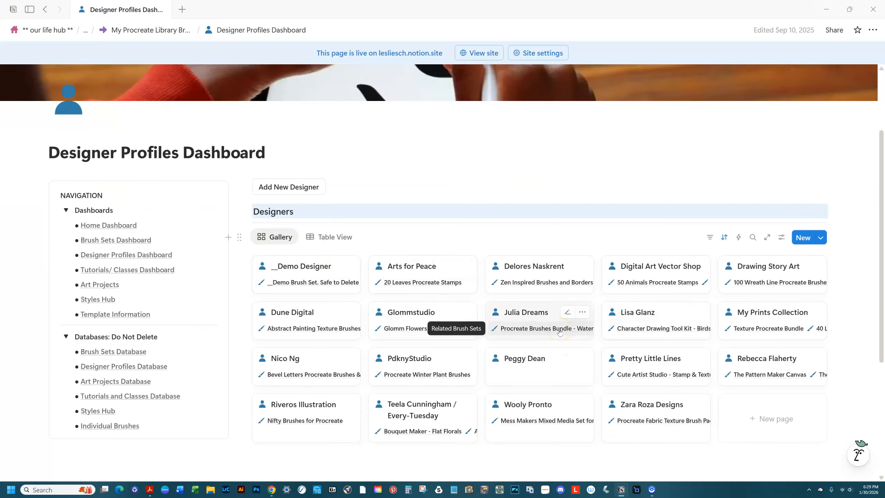
Create a new designer profile page from the dashboard and move it to the trash
left_click(277, 188)
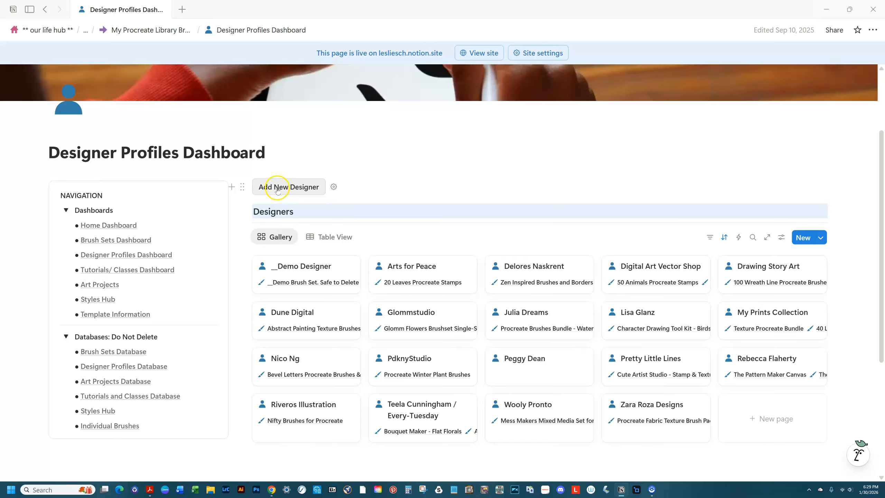
left_click(804, 239)
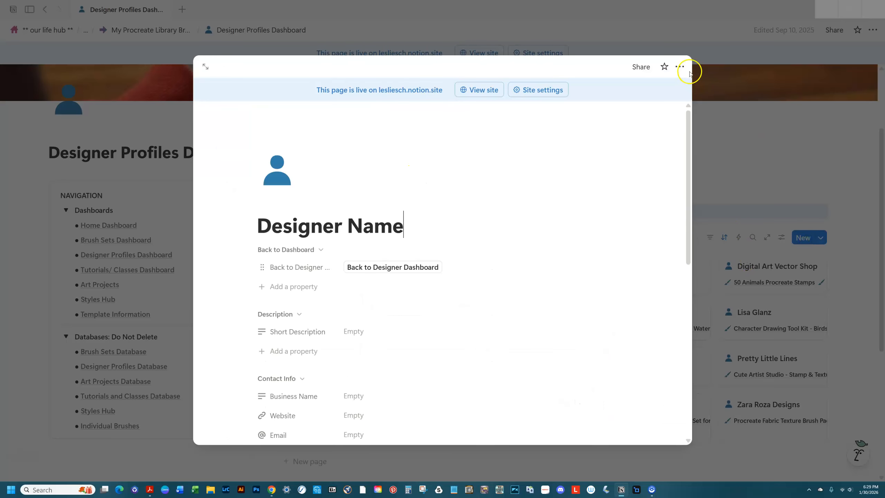
left_click(679, 67)
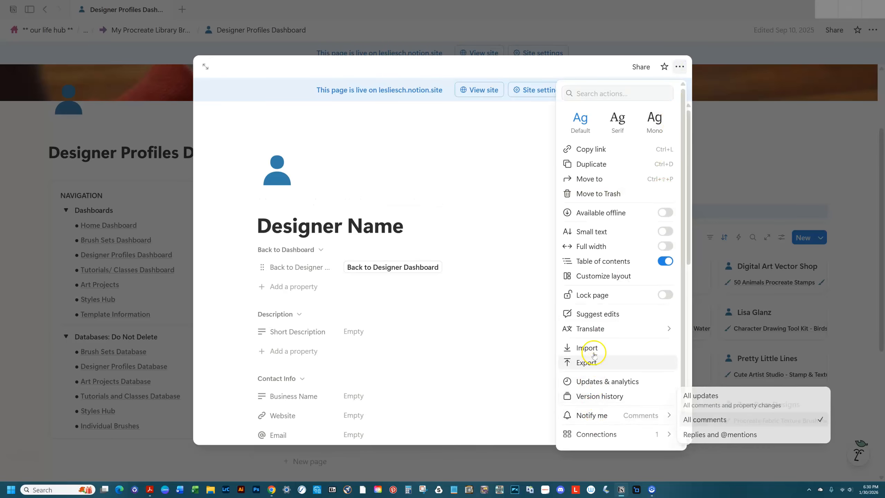
left_click(592, 194)
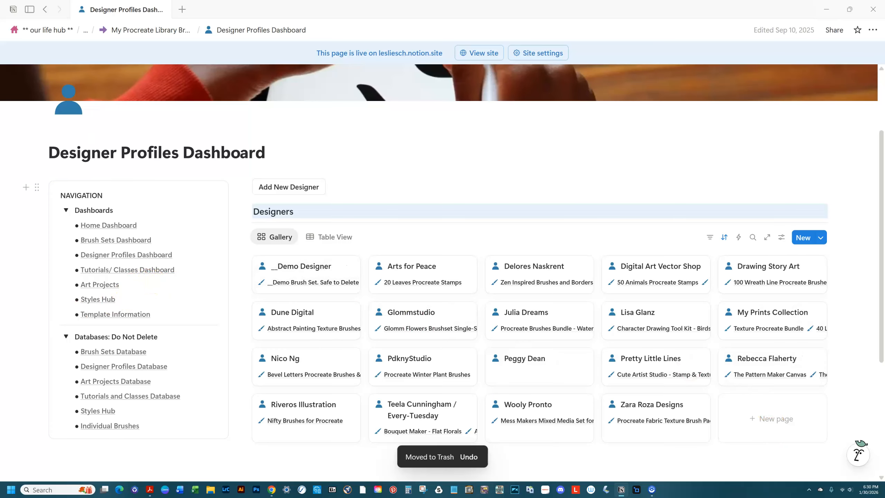
Show the designers in Table View, examine the view's layout options, and close the view settings
left_click(337, 239)
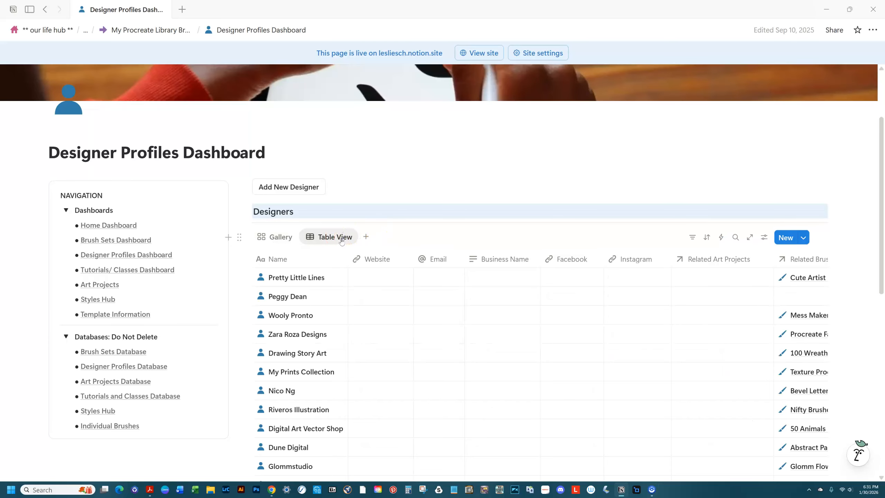
left_click(330, 237)
left_click(330, 239)
left_click(762, 237)
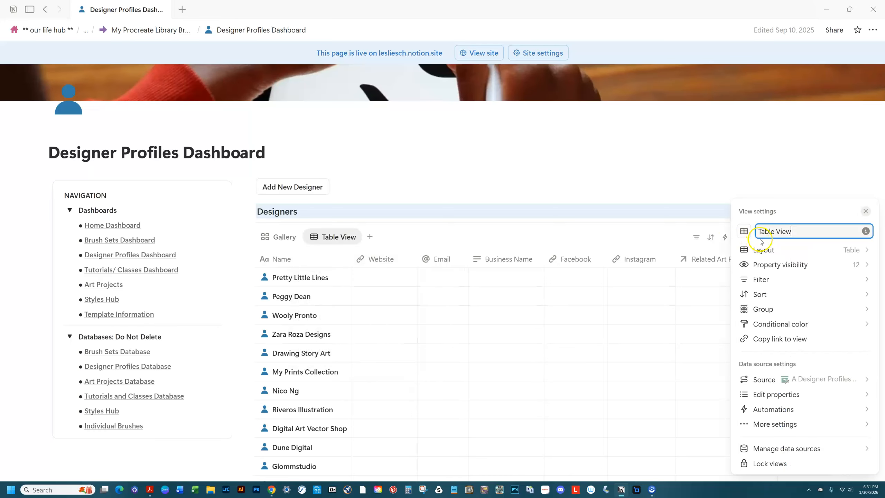
left_click(772, 250)
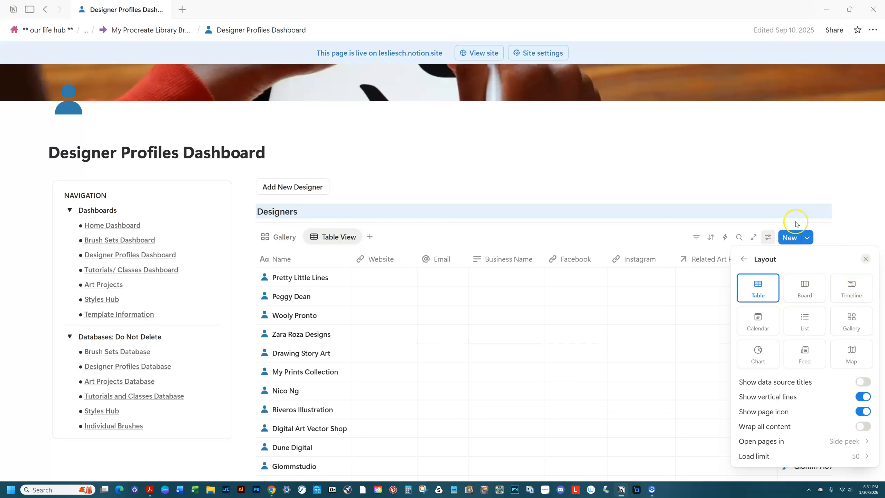
left_click(767, 236)
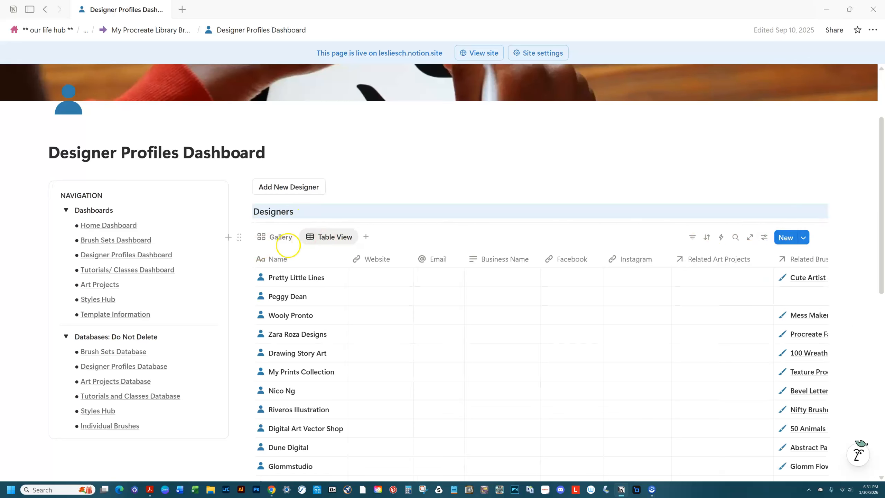
Return to the Gallery view, open the Every-Tuesday designer profile and examine the logo image in its page body
left_click(286, 240)
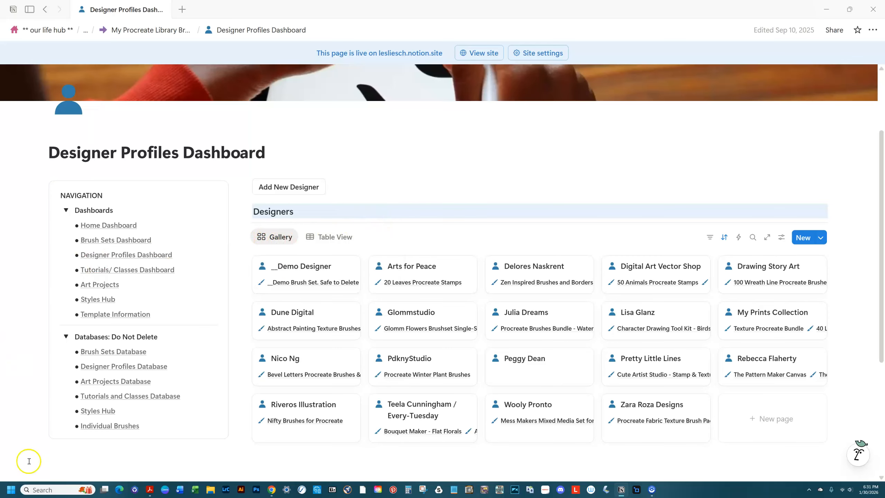
left_click(444, 417)
scroll(470, 328, "down", 15)
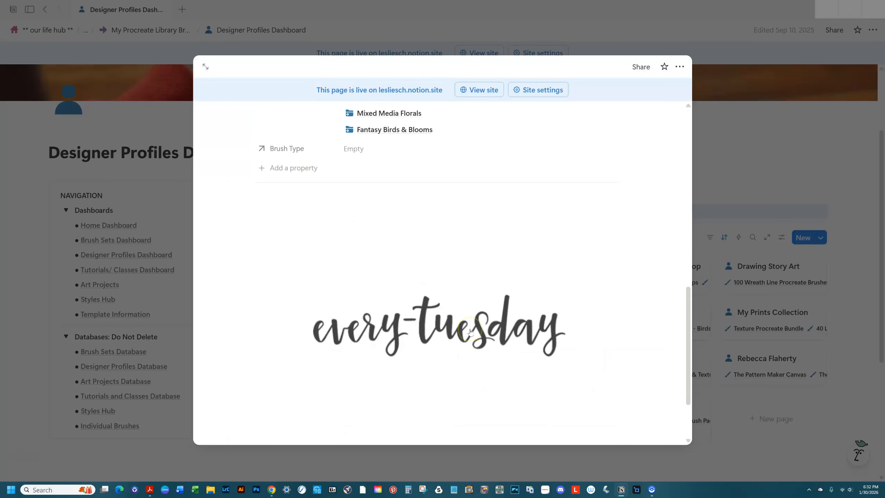
scroll(467, 329, "up", 8)
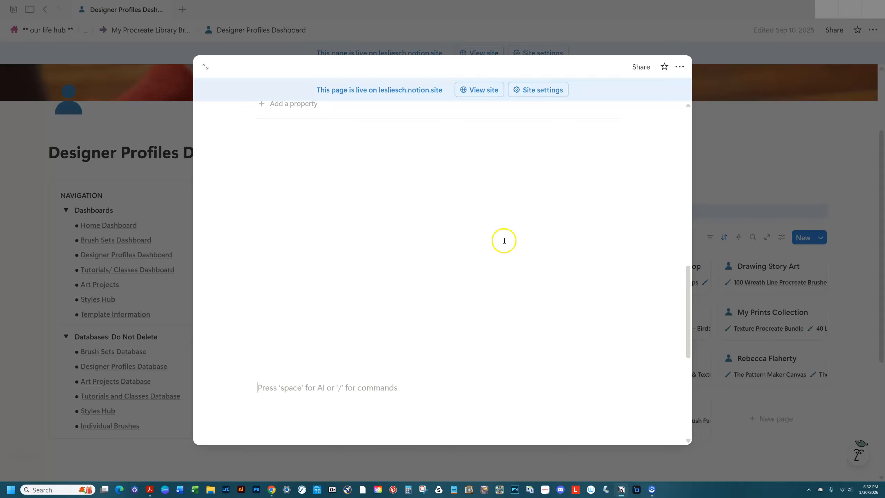
scroll(428, 272, "up", 7)
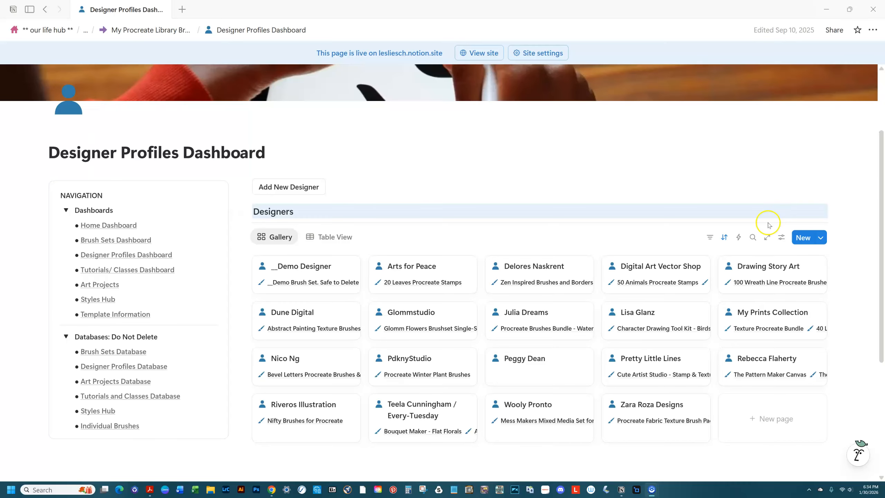
Hide the Related Brush Sets property from the cards in the designers' Gallery view
left_click(782, 236)
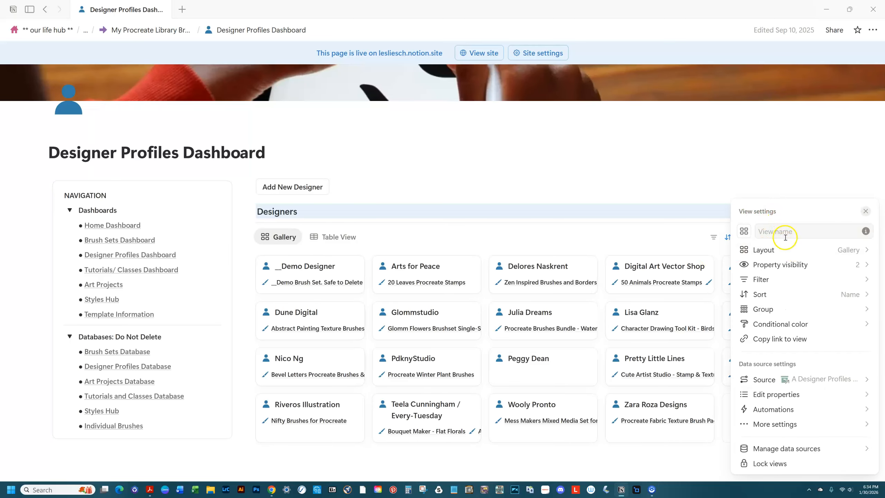
left_click(788, 264)
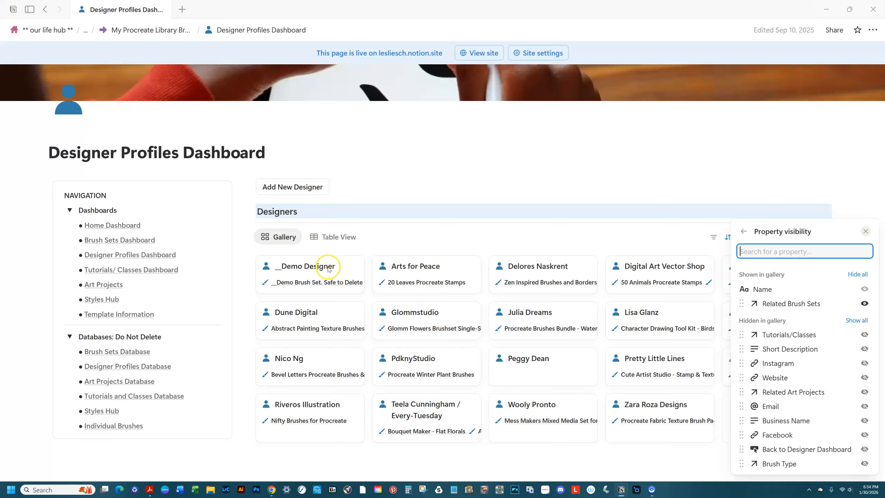
left_click(865, 304)
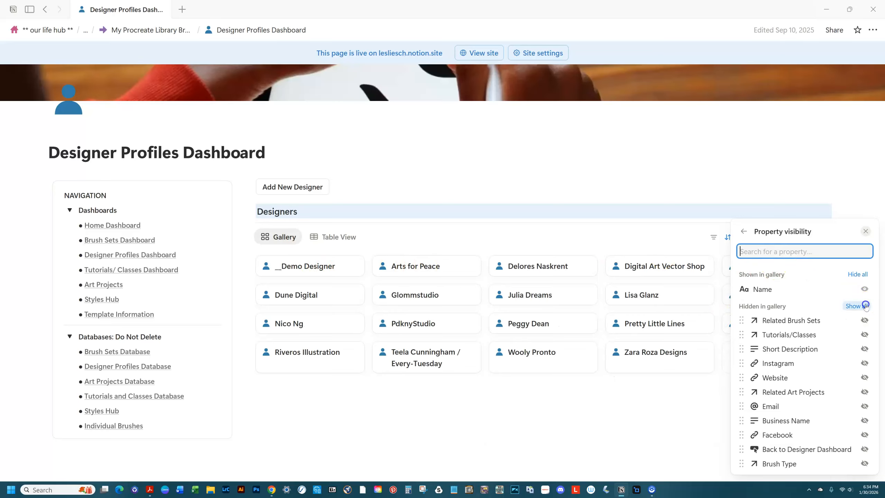
Try showing and hiding all card properties in the designers' Gallery view, leaving only Related Brush Sets visible with the name
left_click(865, 305)
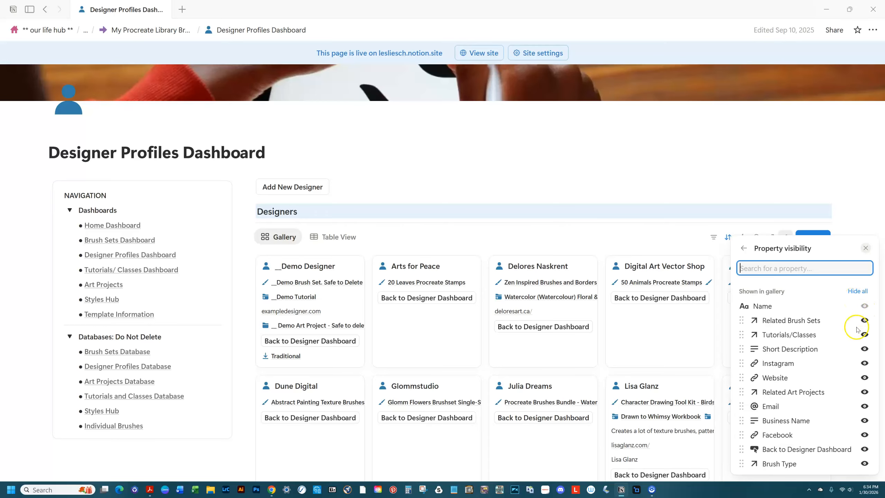
left_click(854, 290)
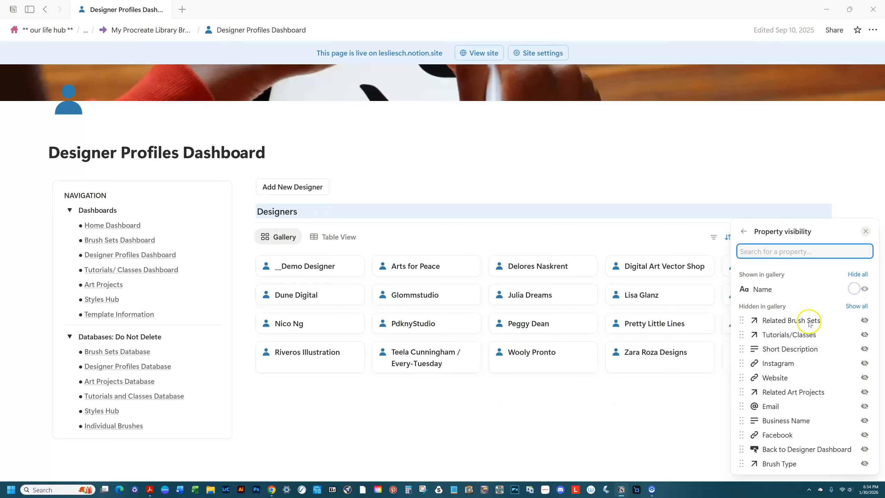
left_click(863, 320)
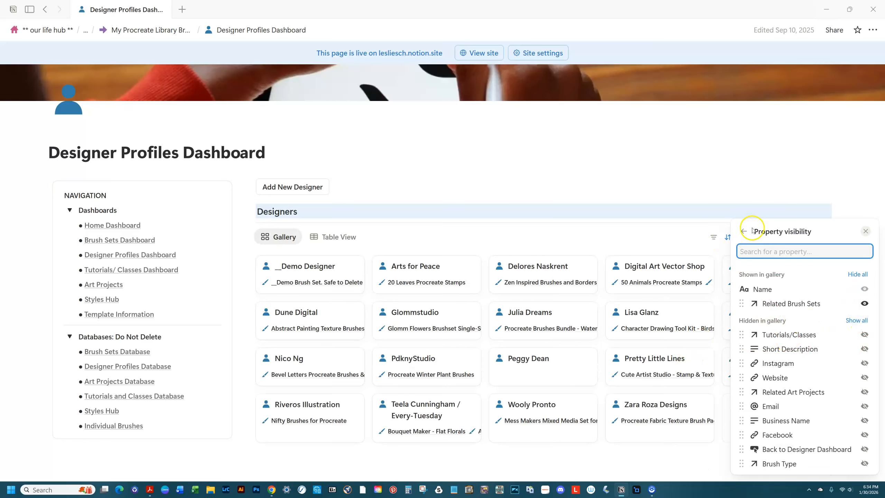
Change the card preview setting in the layout options of the designers' Gallery view
left_click(693, 232)
left_click(782, 238)
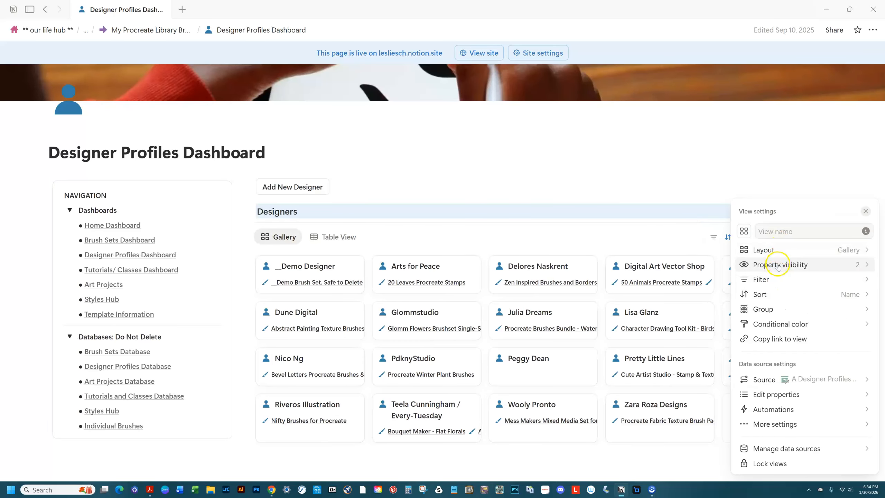
left_click(778, 250)
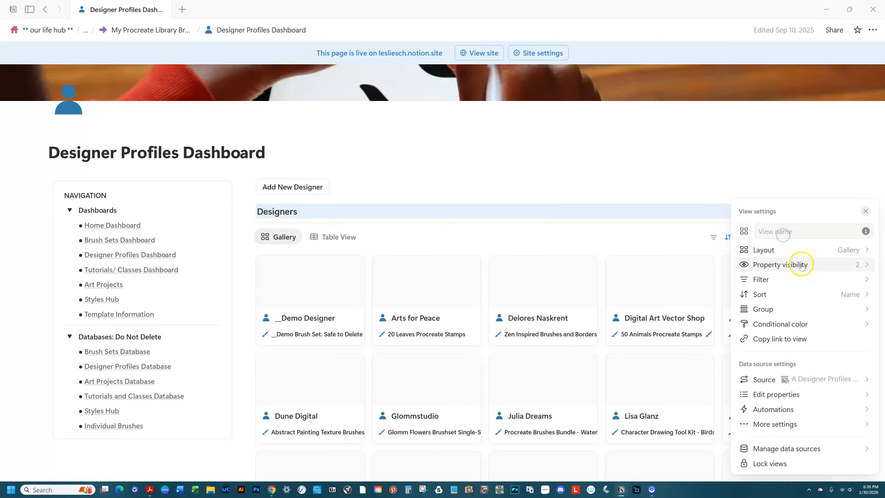
left_click(788, 257)
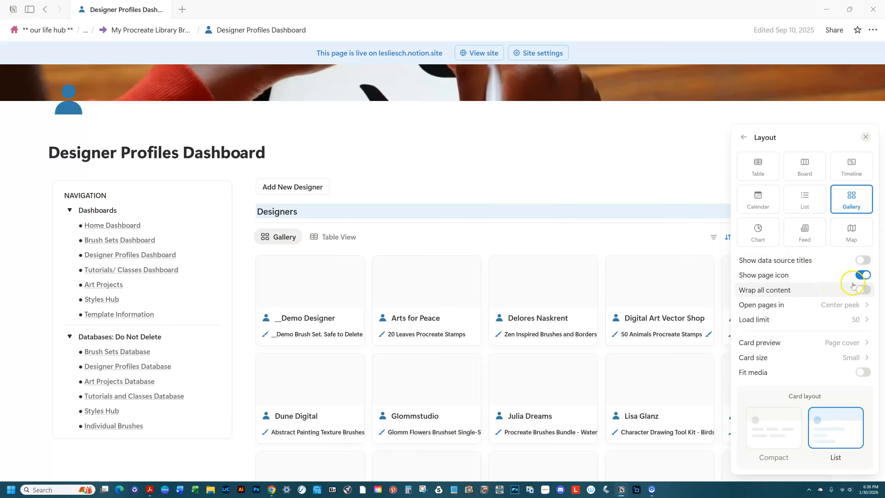
left_click(848, 344)
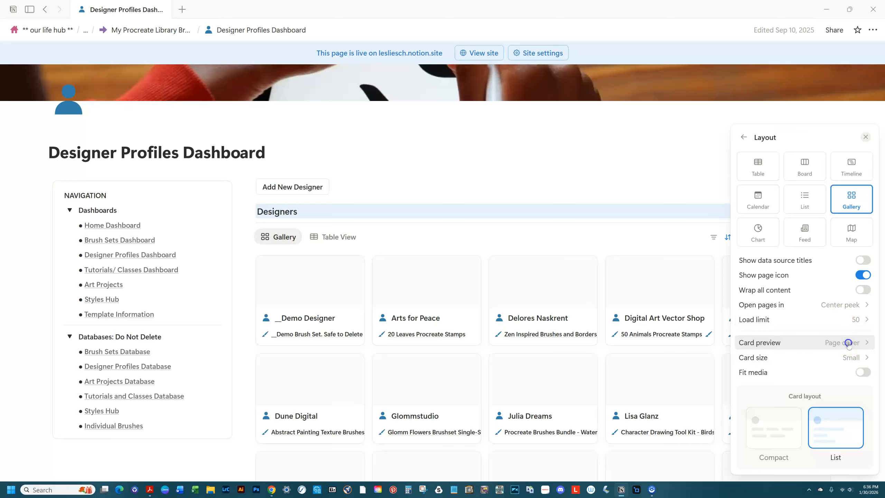
left_click(803, 387)
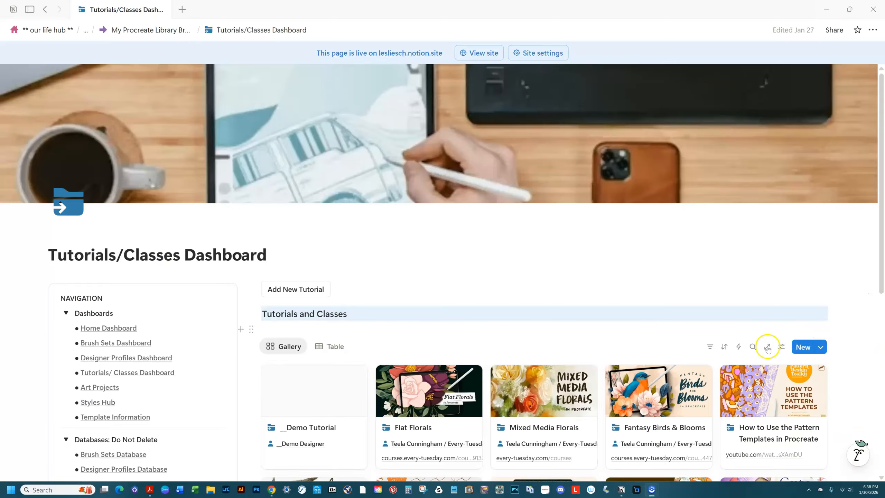
Go to the Tutorials/Classes Dashboard and look over its gallery of tutorials and classes
left_click(125, 373)
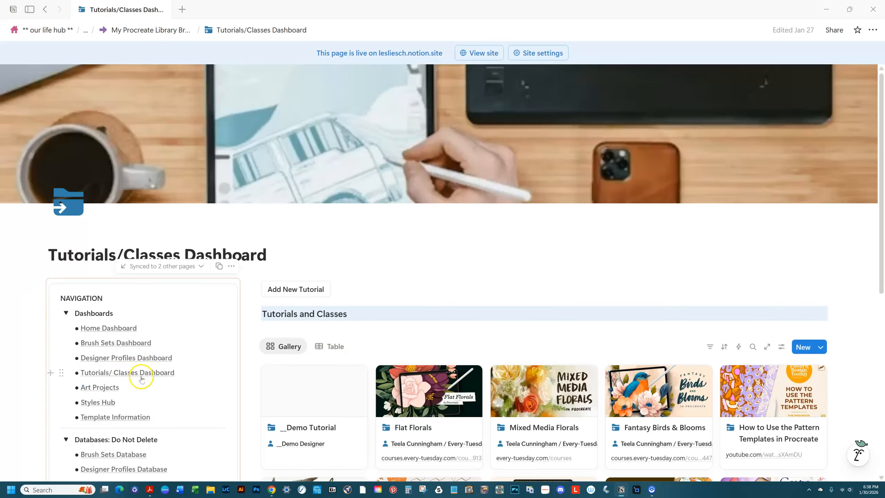
scroll(440, 336, "down", 3)
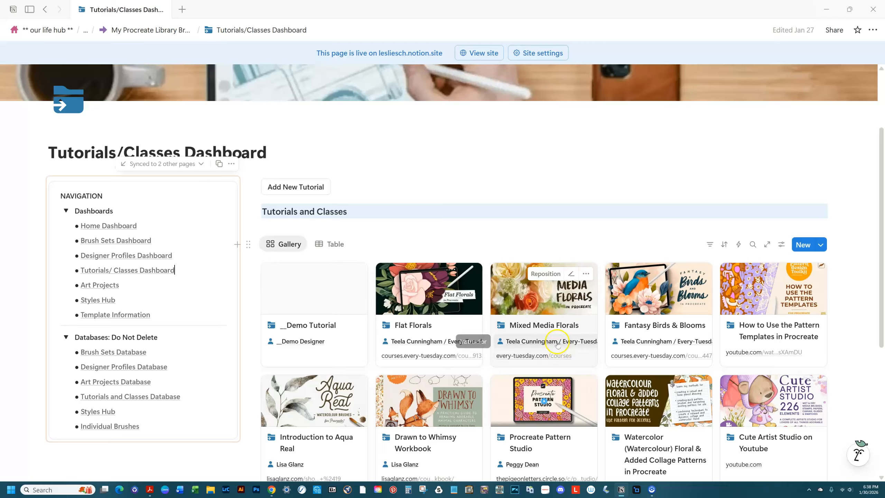
mouse_move(167, 370)
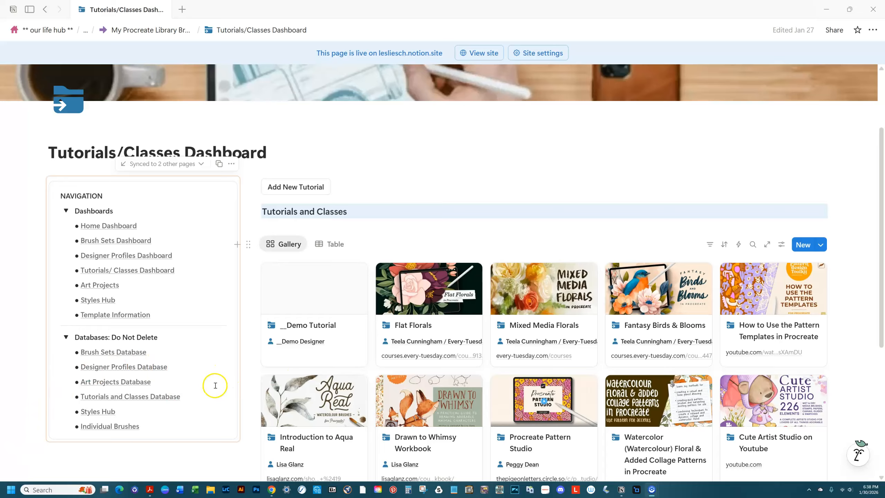
Open the Mixed Media Florals tutorial, examine its properties, image and Art Project link options, and close the page
left_click(520, 295)
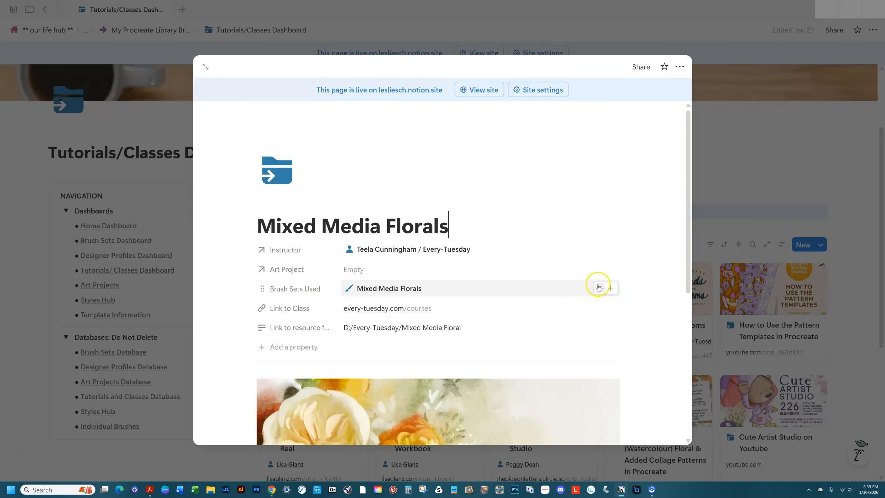
scroll(536, 307, "down", 3)
scroll(539, 305, "down", 5)
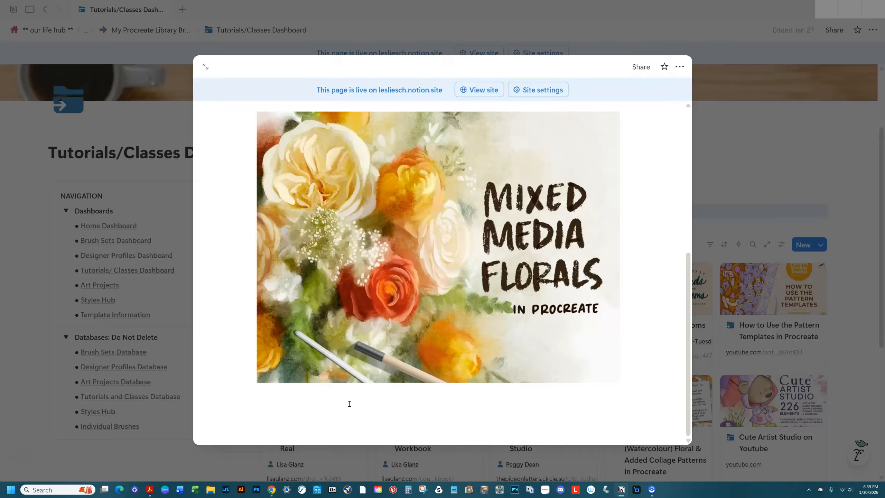
mouse_move(446, 369)
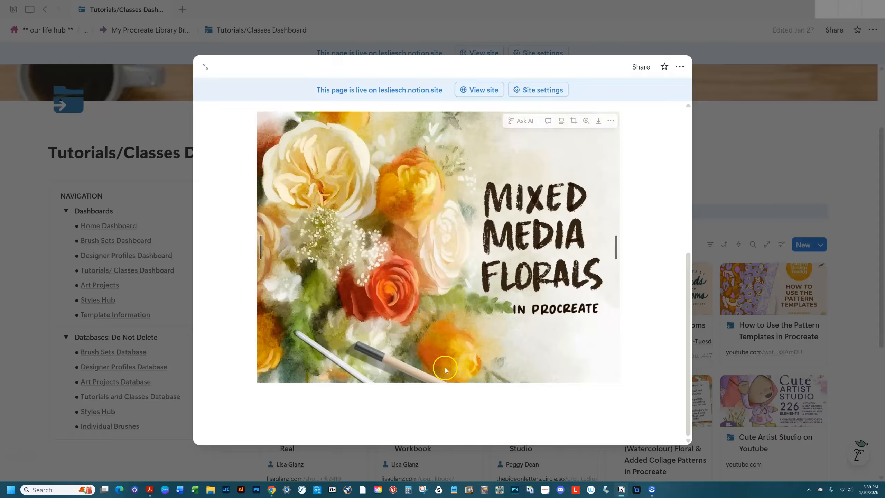
scroll(461, 341, "up", 5)
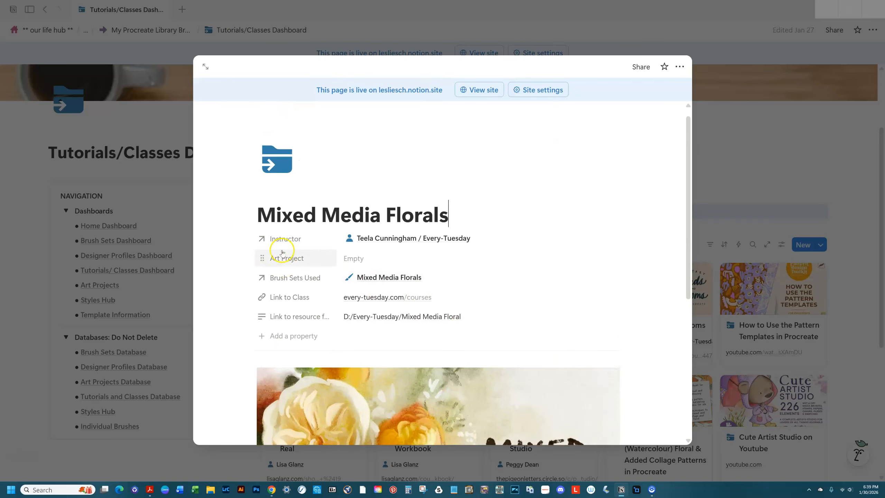
left_click(352, 260)
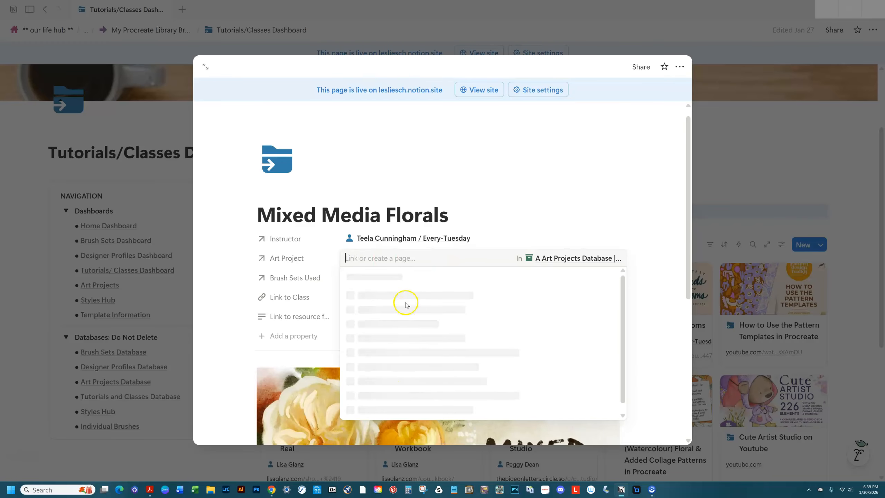
left_click(619, 200)
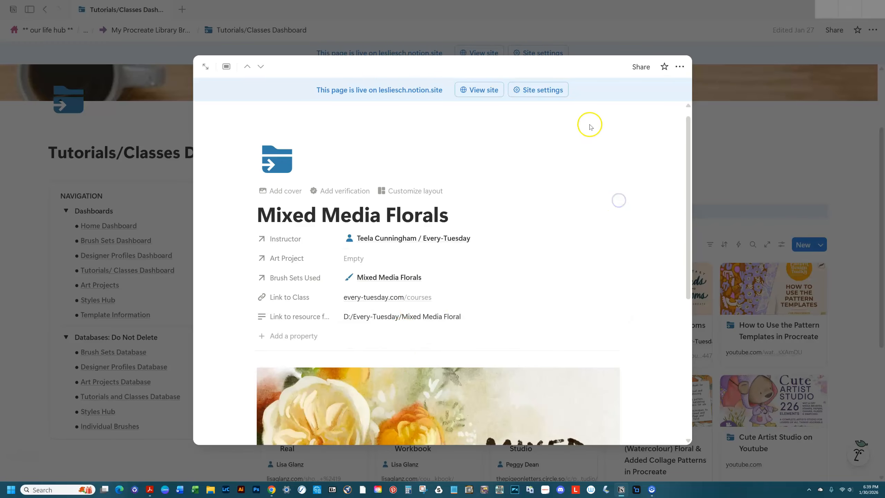
left_click(745, 151)
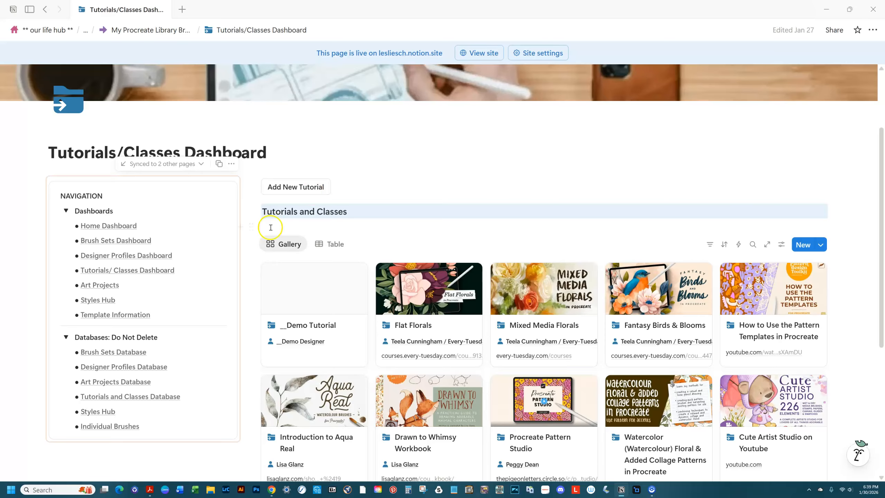
Go to the Art Projects Dashboard, examine the demo art project's properties and sample image, and close its page
left_click(99, 285)
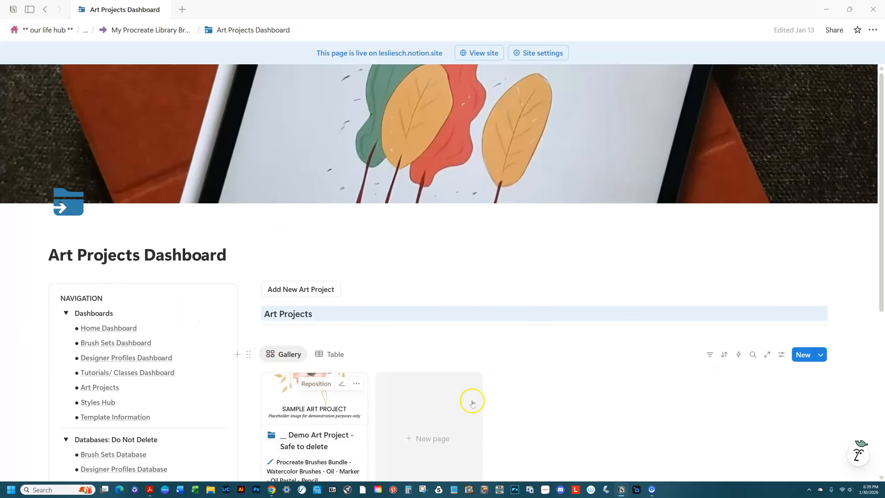
scroll(491, 342, "down", 2)
scroll(492, 343, "down", 1)
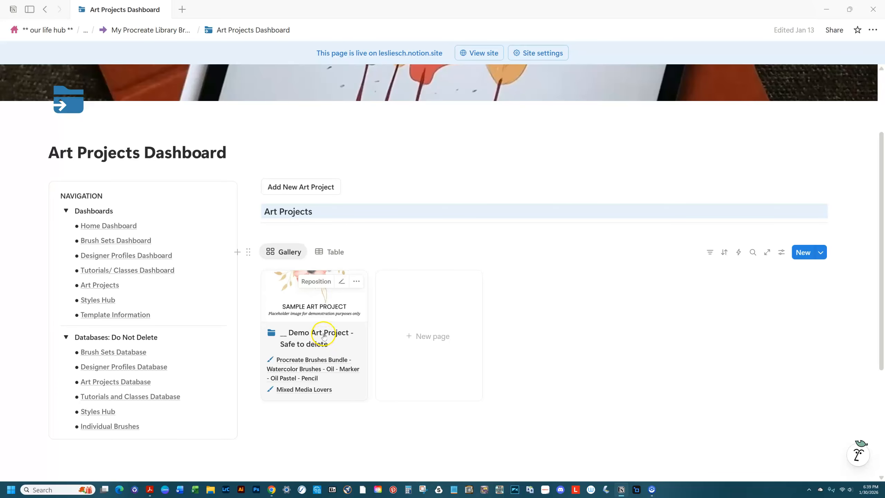
left_click(313, 309)
scroll(348, 393, "down", 3)
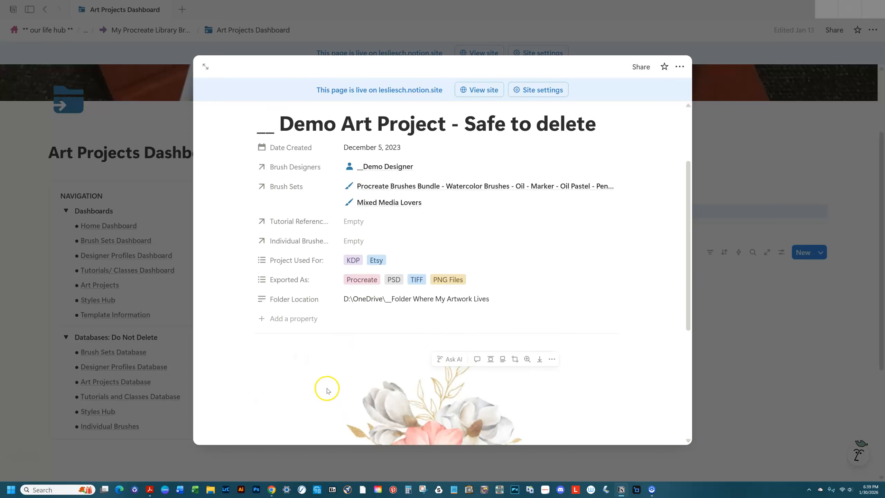
scroll(326, 387, "down", 2)
scroll(325, 375, "up", 2)
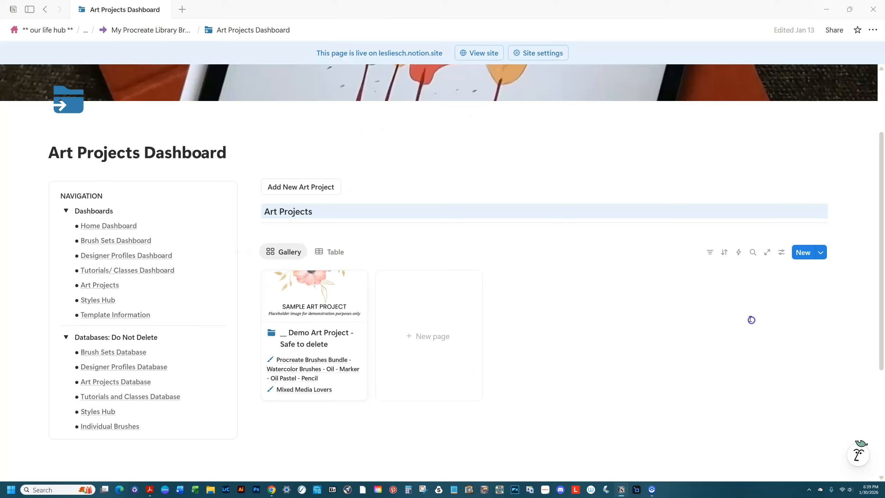
left_click(750, 320)
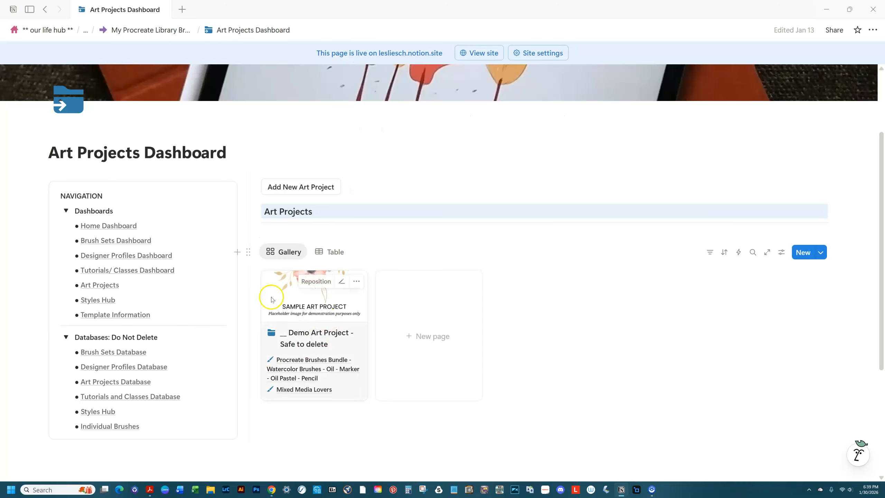
Go to the Styles Hub, open the Border style, examine all its linked brush sets, and close the page
left_click(94, 300)
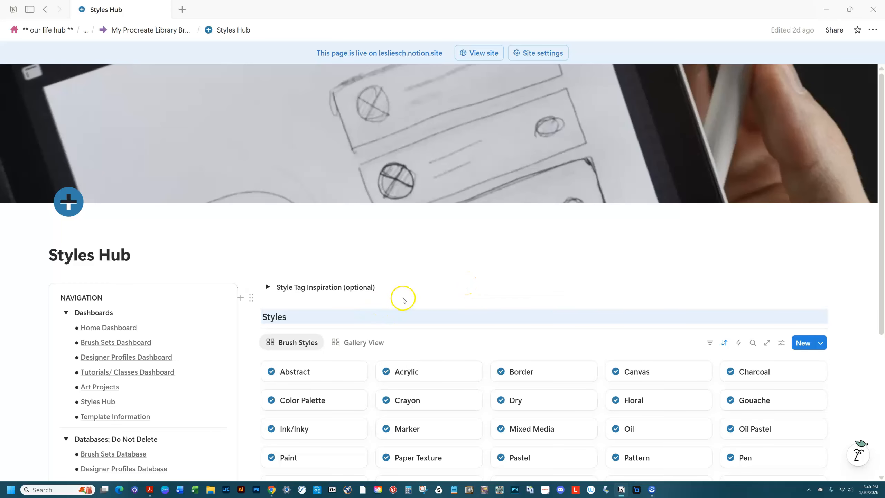
scroll(419, 361, "down", 3)
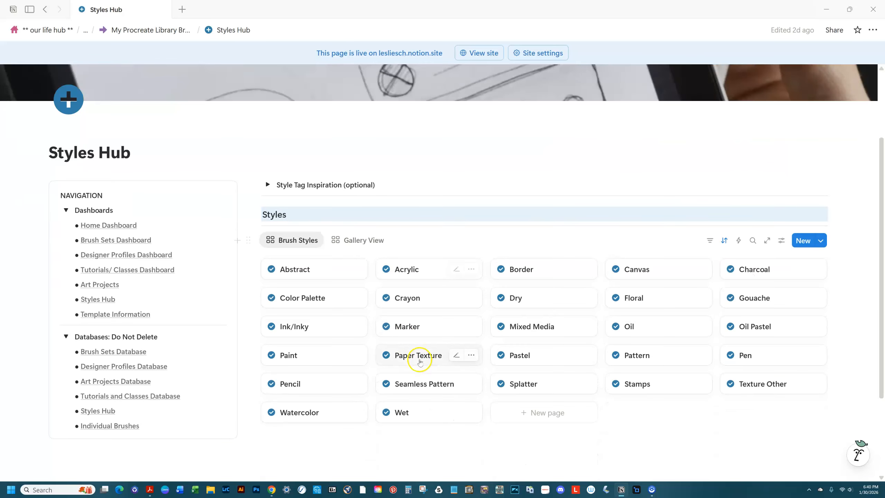
scroll(402, 334, "down", 2)
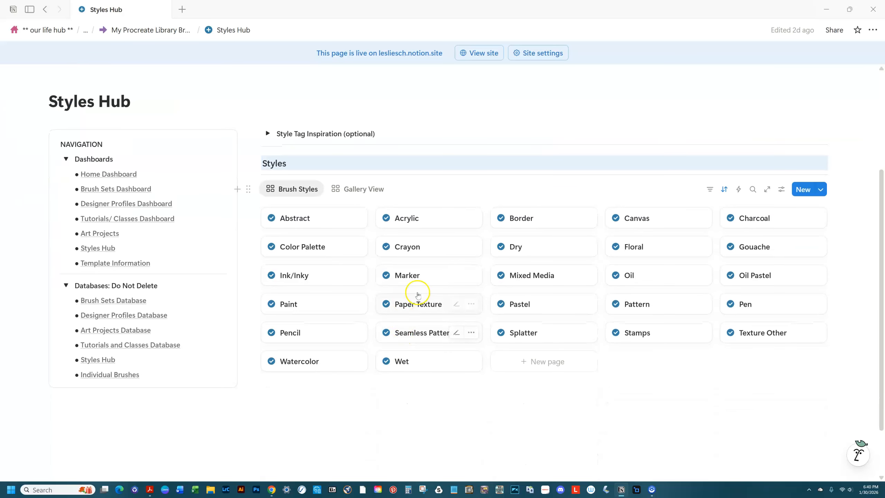
left_click(528, 218)
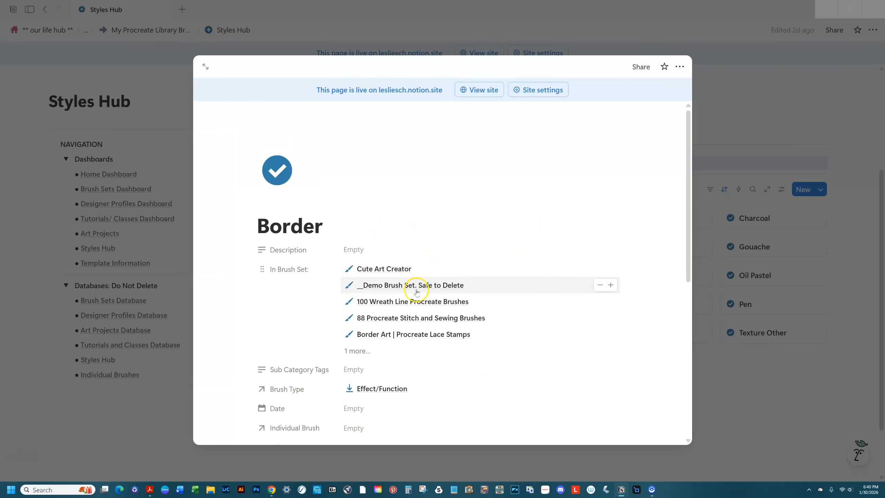
left_click(360, 351)
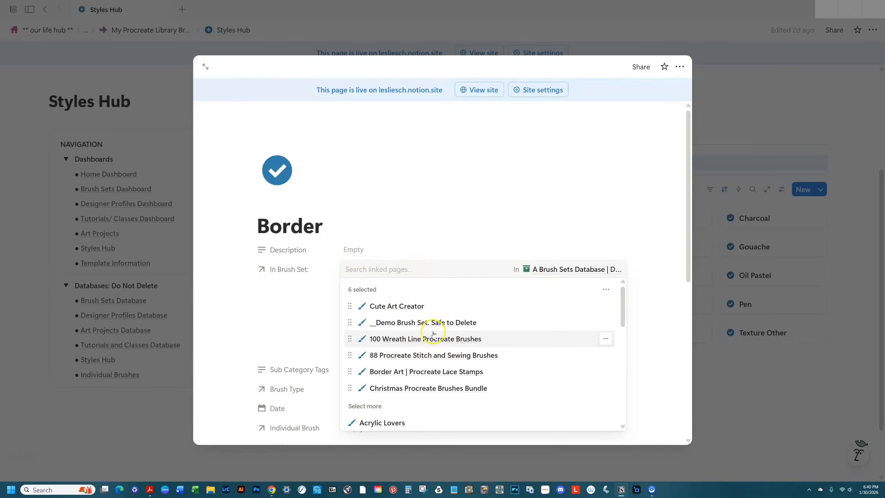
left_click(640, 239)
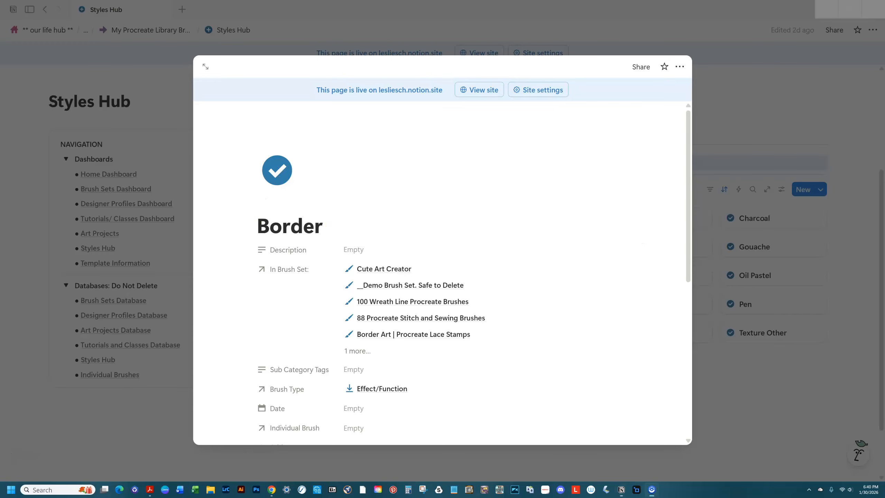
key("Escape")
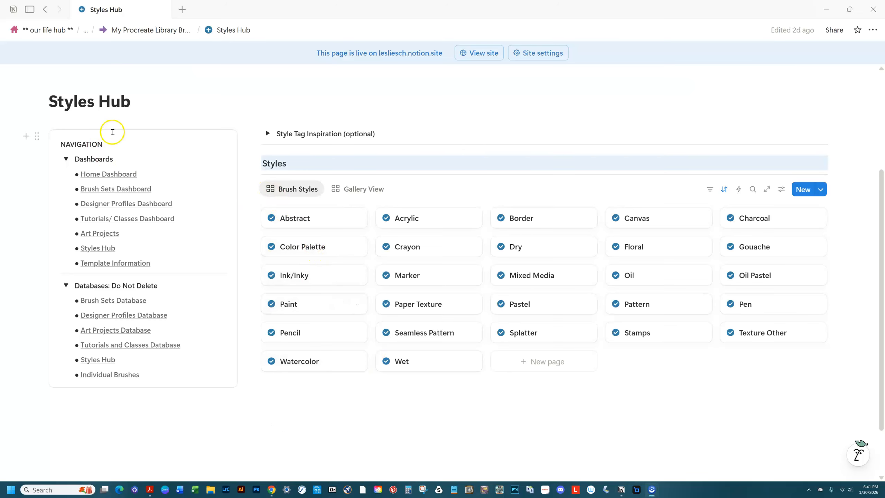
Open the Brush Sets Dashboard and bring up the Gouache Lovers Brush Set shop page in Chrome beside it
left_click(104, 189)
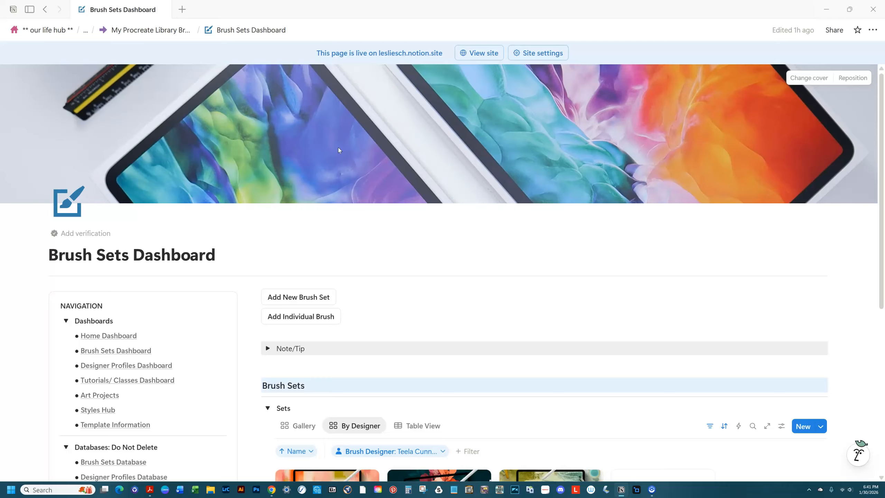
left_click(340, 152)
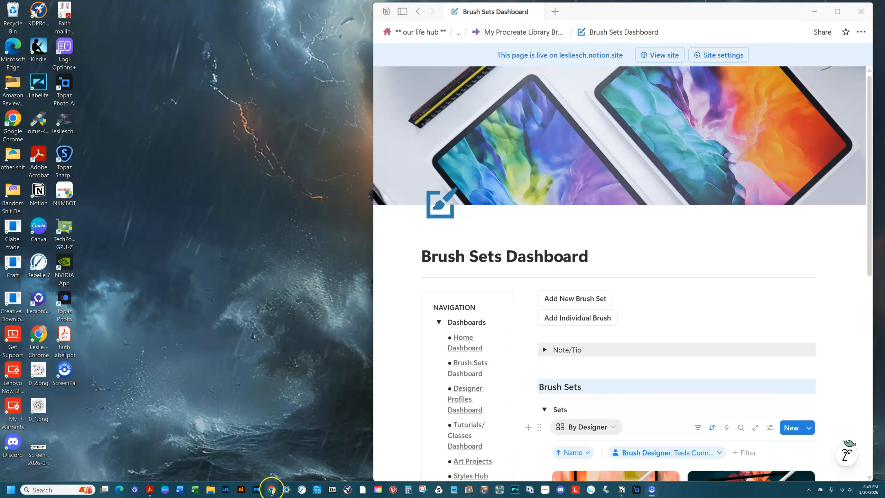
left_click(234, 431)
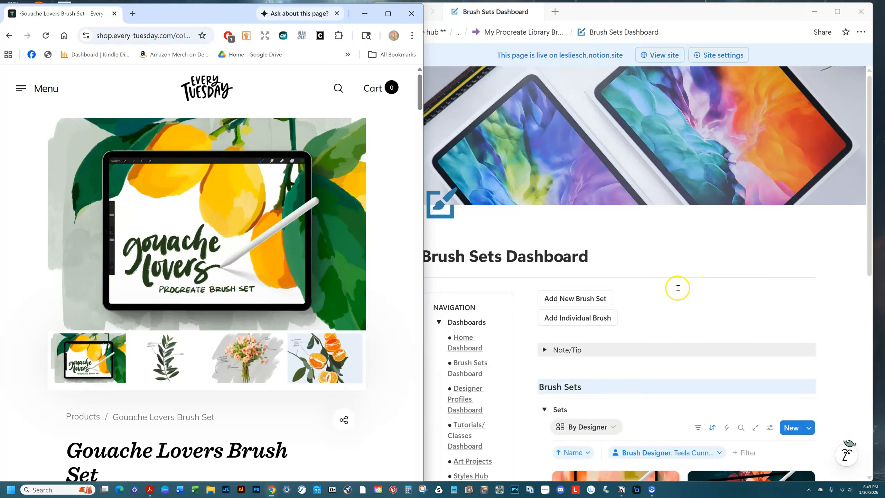
Add a new brush set and name it Gouache Lovers Brush Set, copying the title from the shop page
left_click(567, 299)
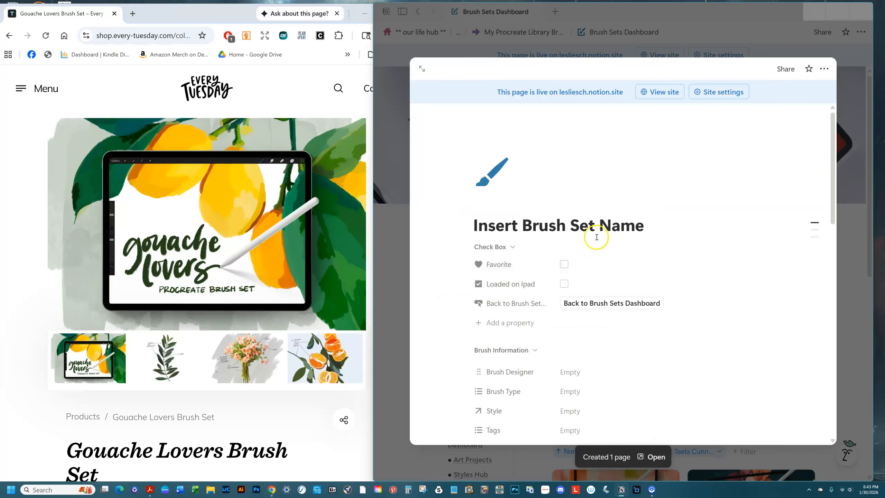
left_click_drag(644, 225, 466, 231)
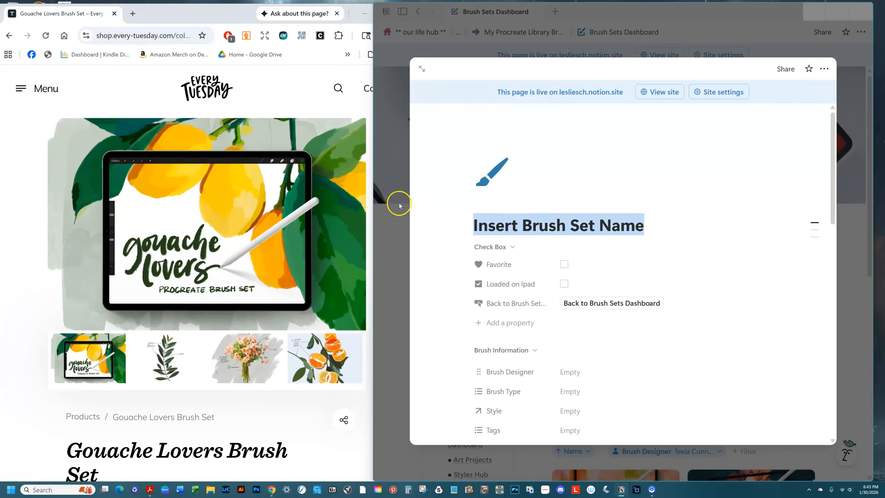
mouse_move(119, 468)
left_mouse_down()
mouse_move(77, 474)
mouse_move(67, 450)
left_mouse_up()
key("ctrl+c")
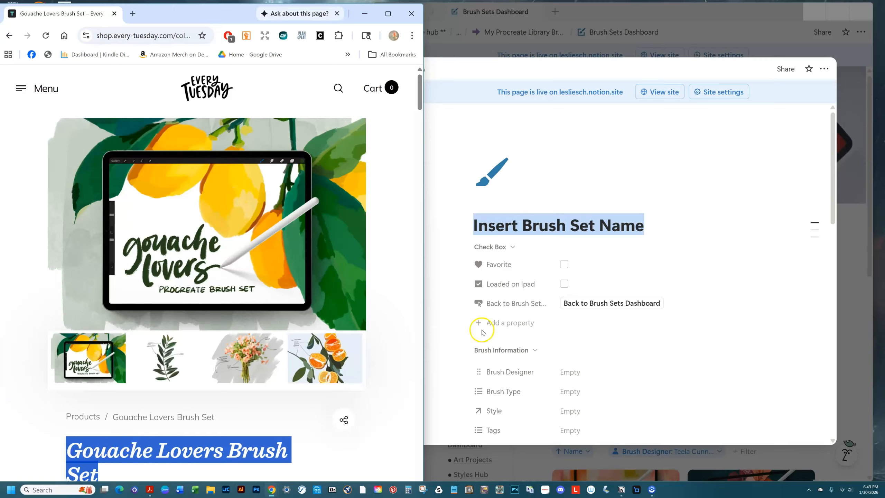
mouse_move(645, 224)
left_mouse_down()
mouse_move(652, 220)
mouse_move(436, 233)
left_mouse_up()
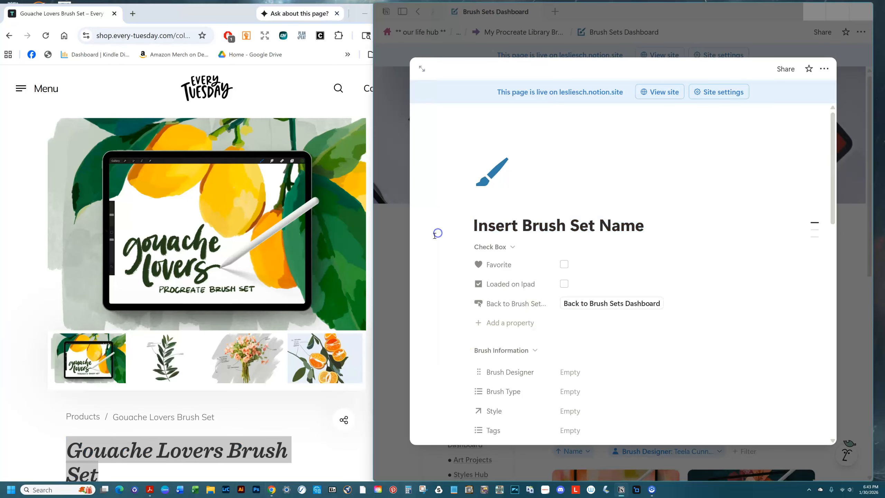
key("ctrl+v")
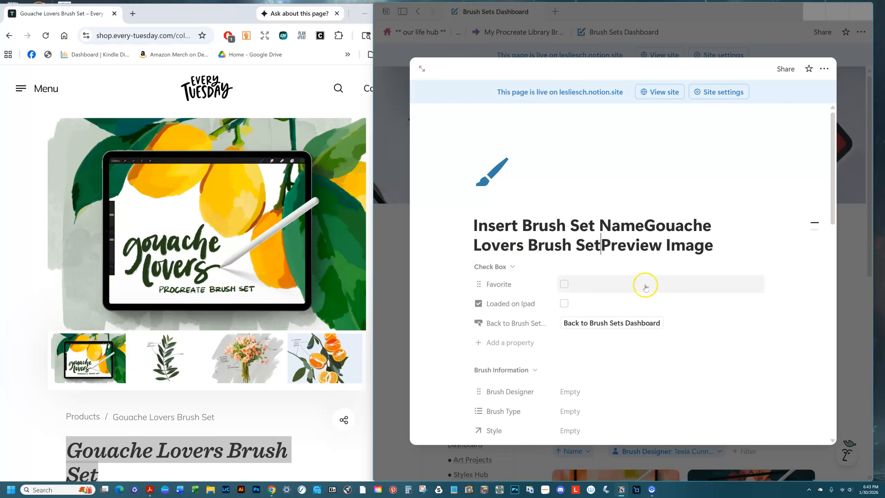
key("ctrl+a")
key("ctrl+v")
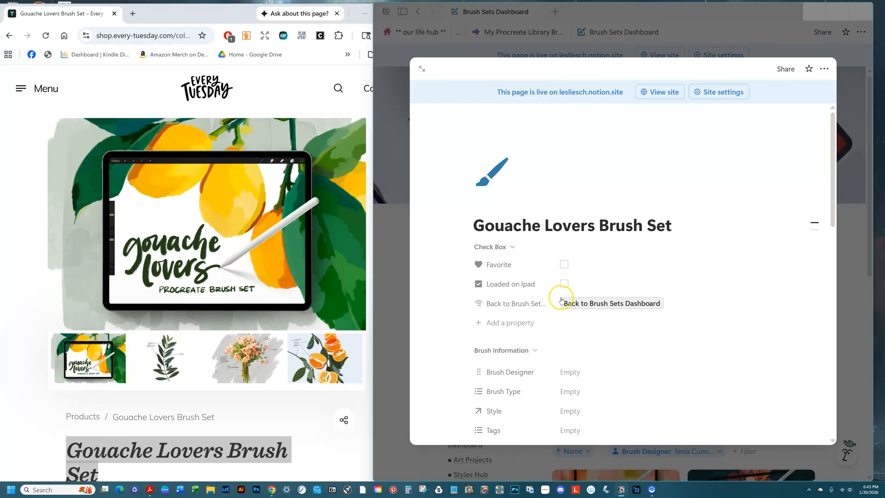
left_click(564, 284)
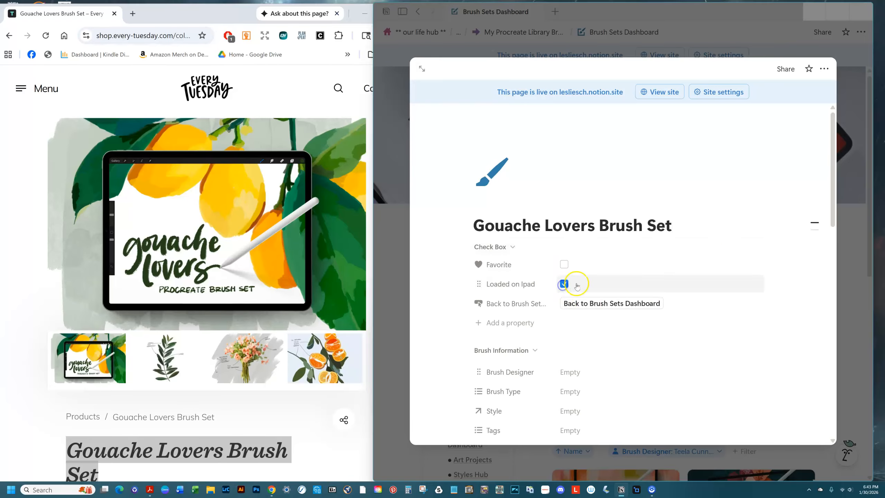
scroll(589, 336, "down", 3)
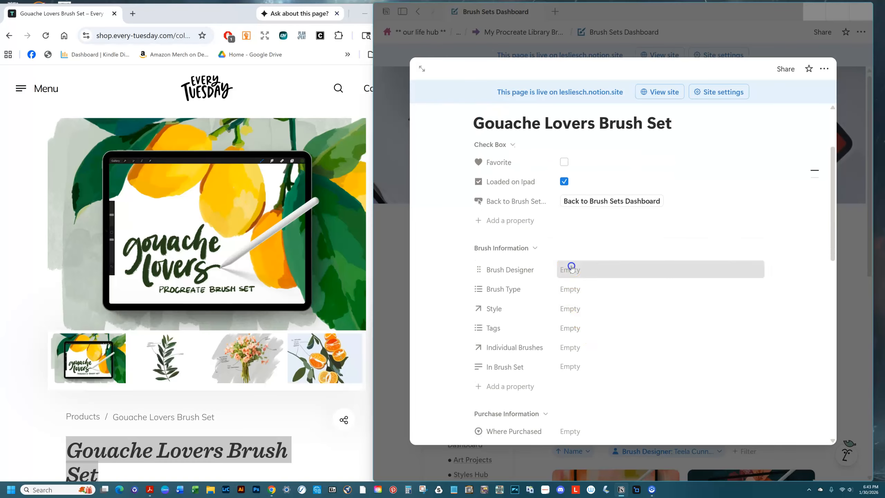
left_click(572, 266)
left_click(607, 307)
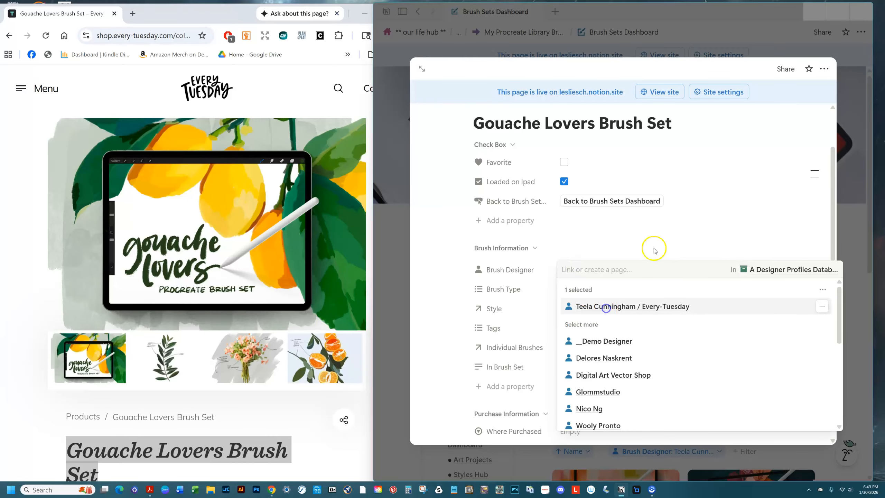
left_click(691, 224)
Set the Brush Type to Traditional, Effects/Functional and Stamp
left_click(570, 289)
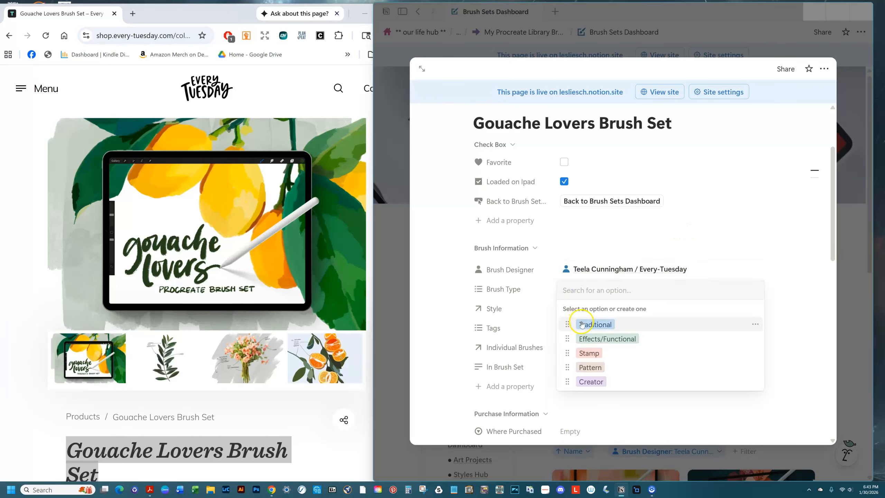
left_click(581, 324)
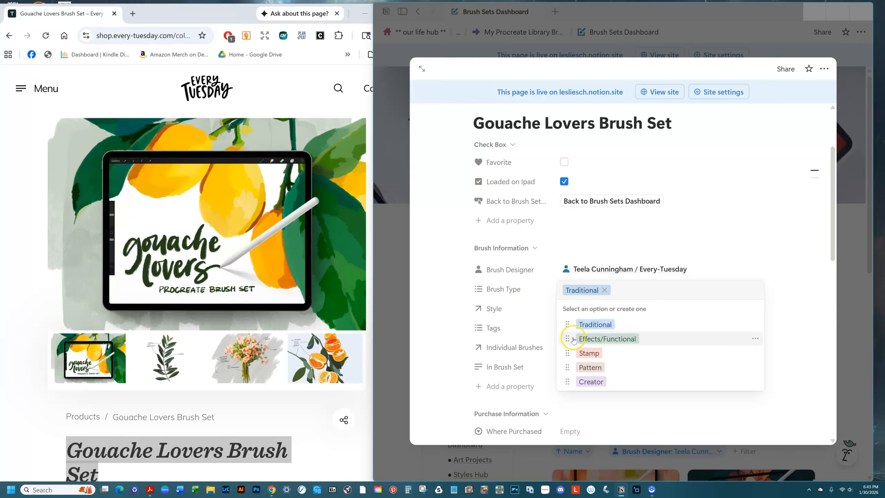
left_click(587, 340)
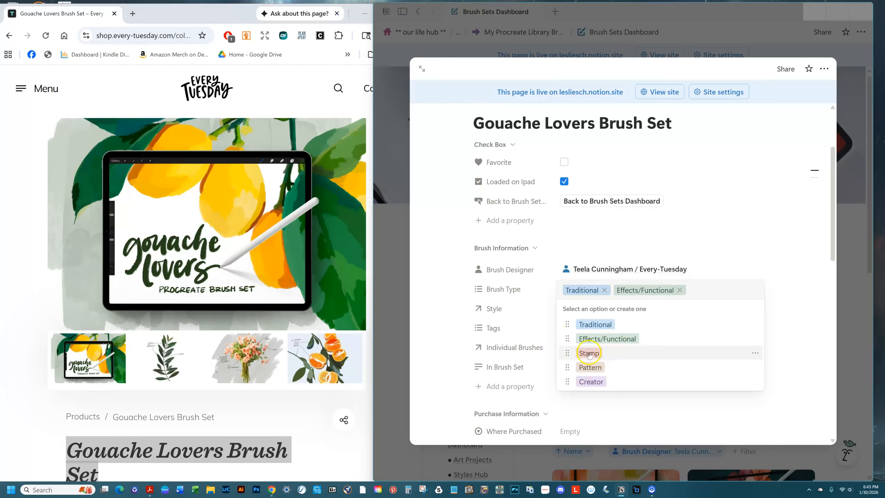
left_click(588, 354)
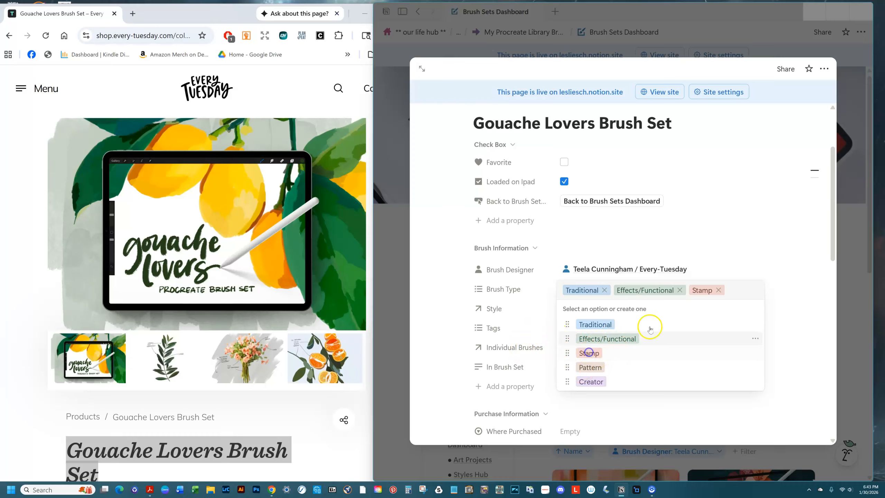
left_click(781, 264)
Link the Stamps and Gouache styles to the brush set and check its sample artwork on the shop page
left_click(565, 307)
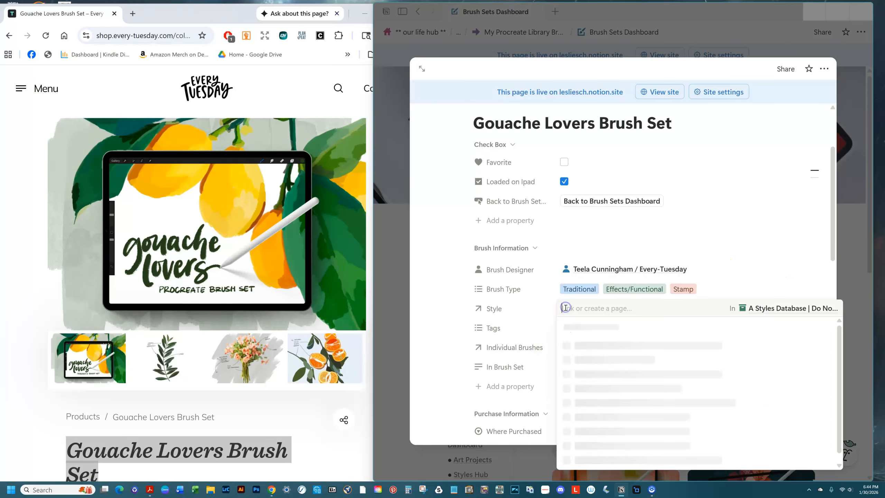
left_click(581, 348)
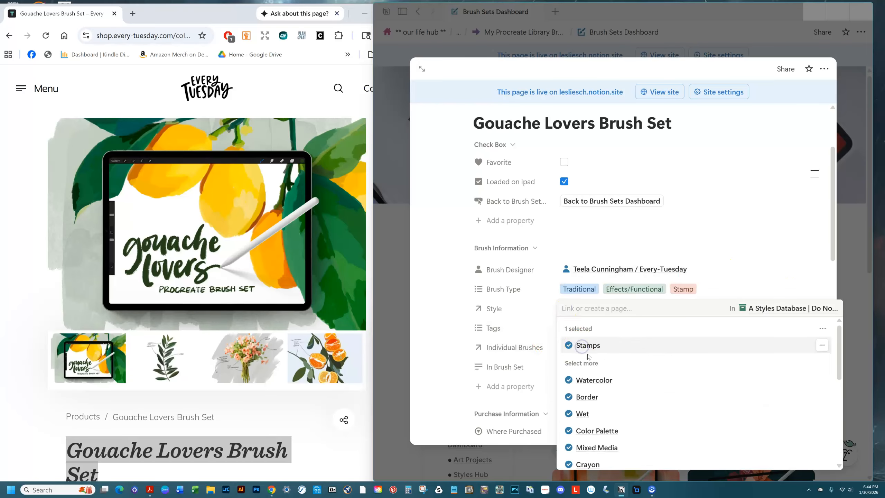
scroll(589, 356, "down", 3)
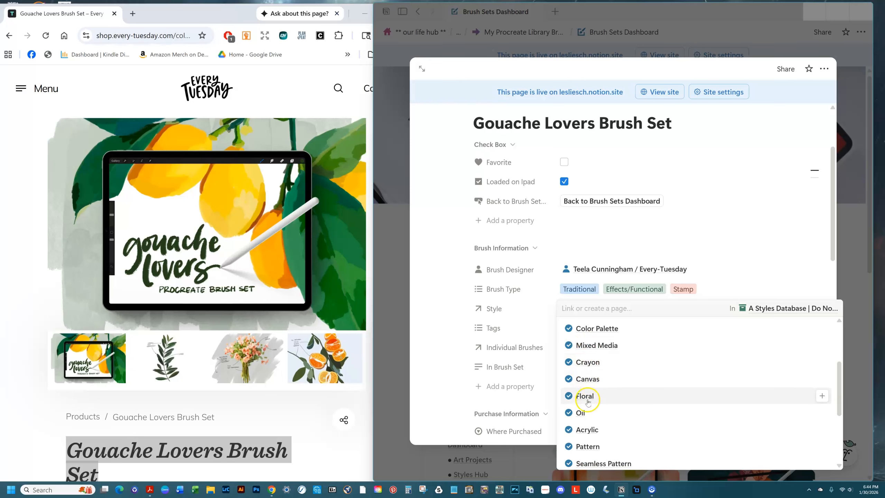
scroll(588, 400, "down", 3)
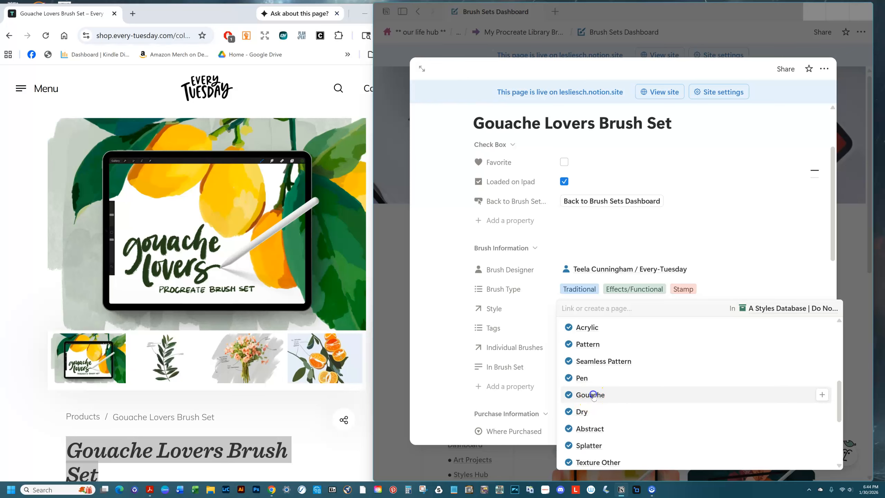
left_click(593, 395)
left_click(246, 362)
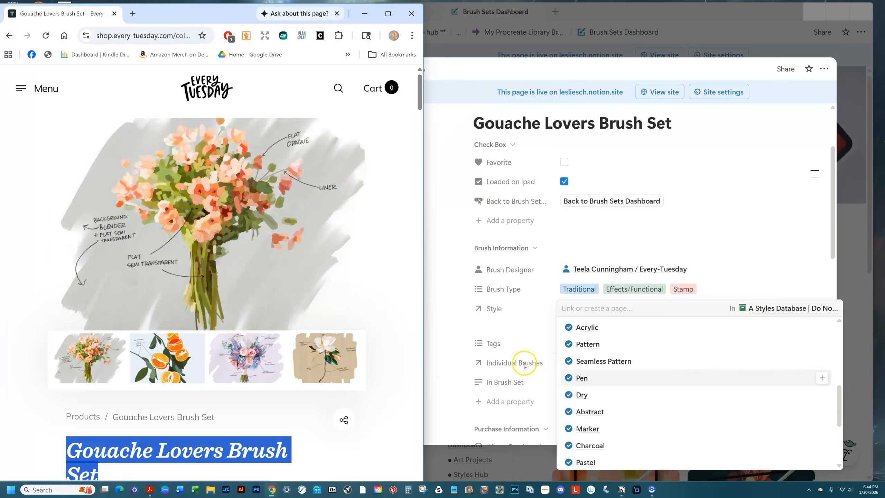
left_click(316, 343)
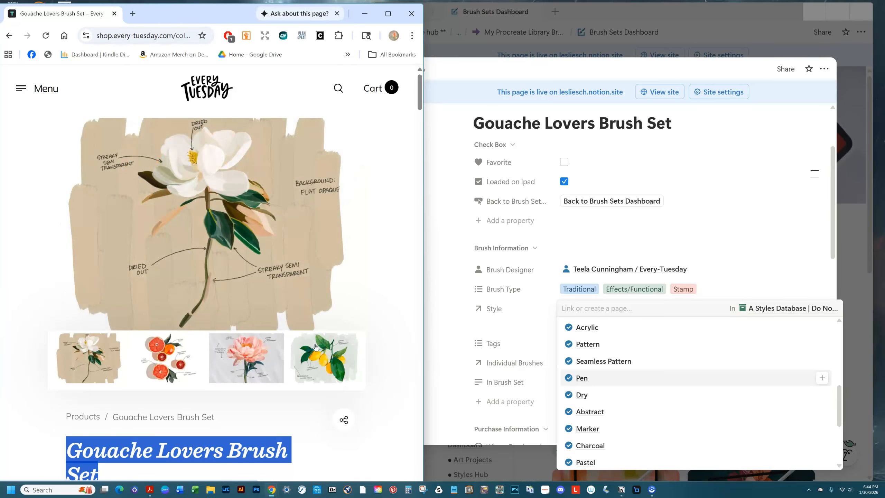
left_click(692, 223)
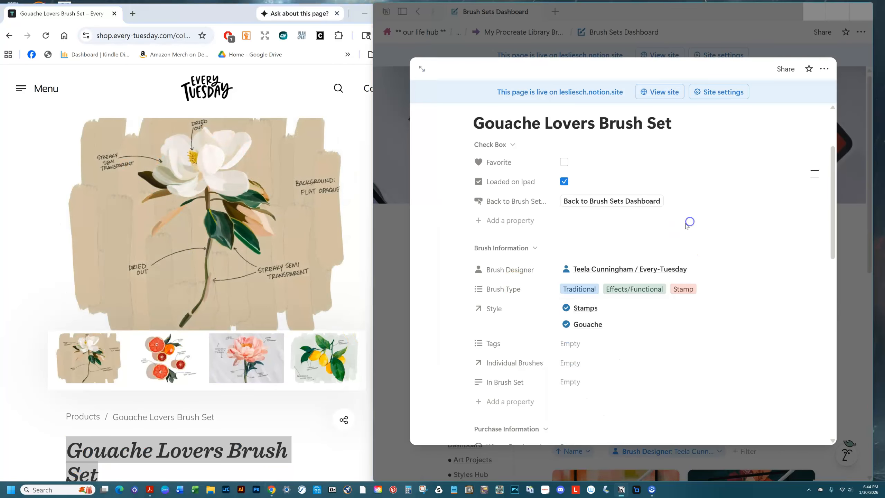
Tag the brush set as Floral and look through the remaining tag options
left_click(573, 344)
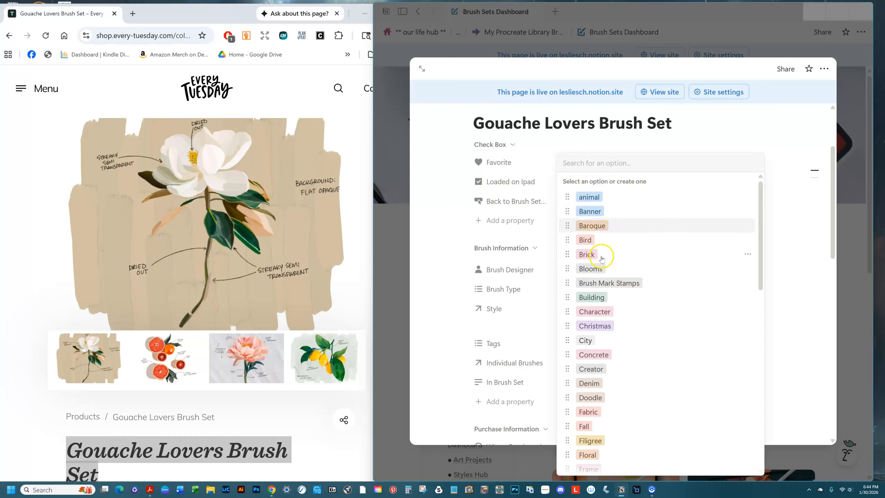
type("flo")
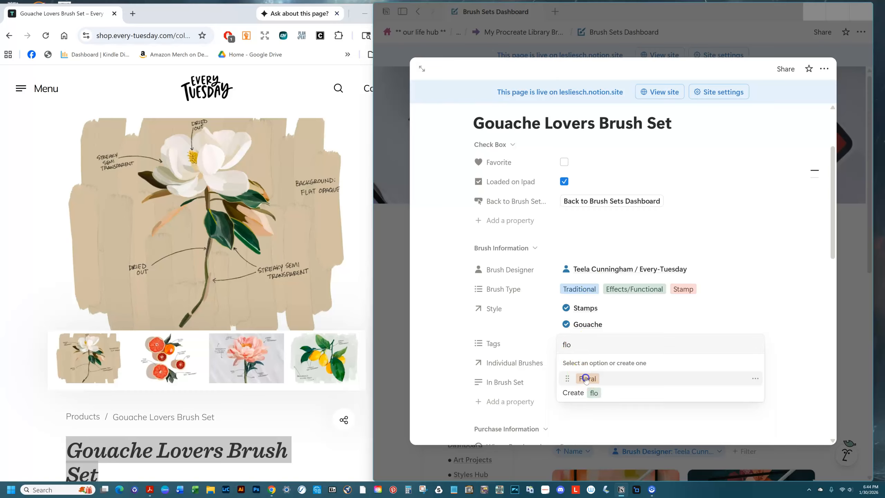
left_click(585, 379)
left_click(786, 234)
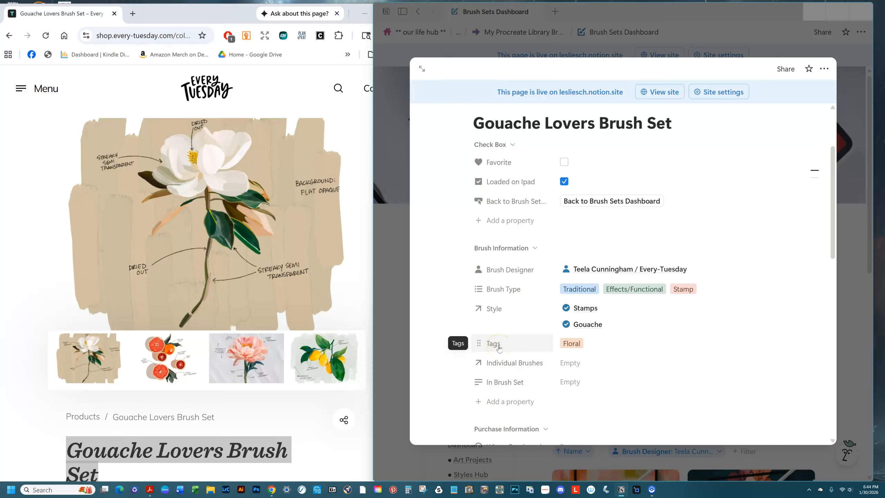
left_click(571, 347)
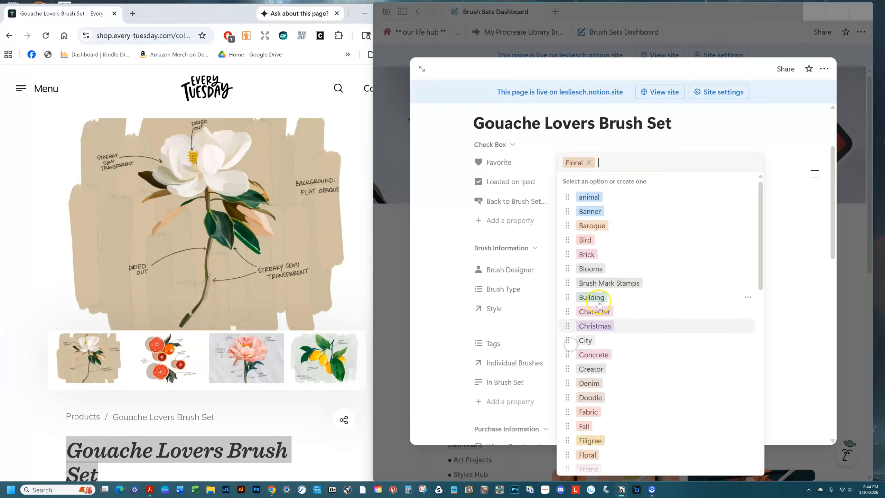
scroll(577, 403, "down", 15)
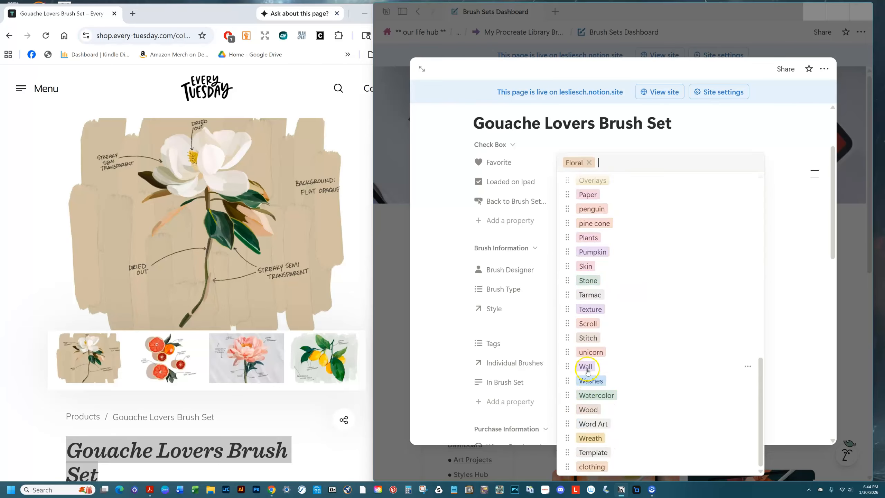
left_click(445, 300)
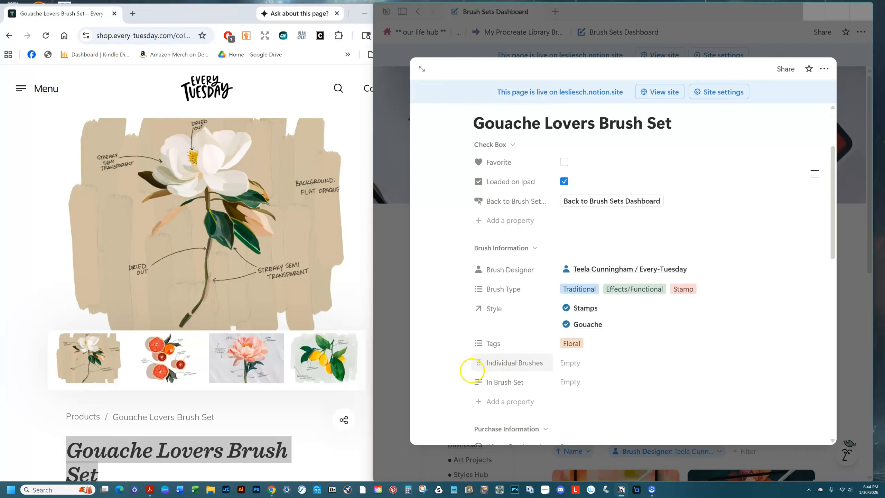
Add a multi-select property with the option Other to the Brush Information section
left_click(498, 402)
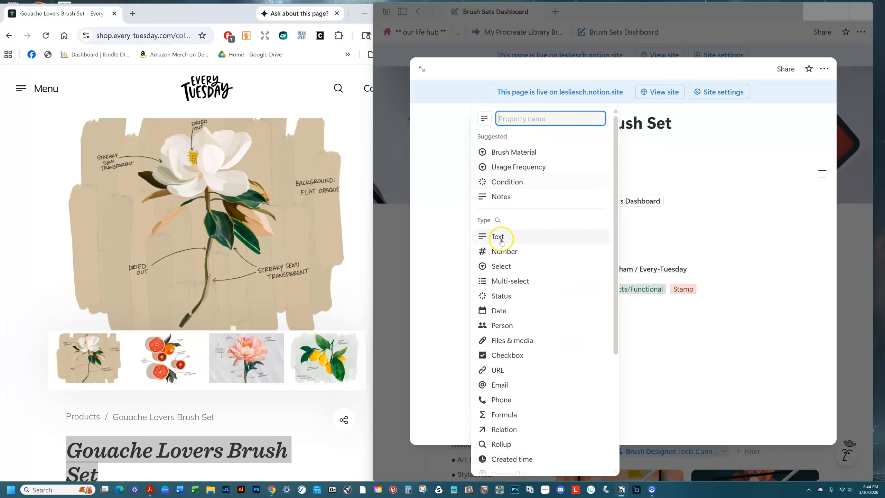
left_click(505, 281)
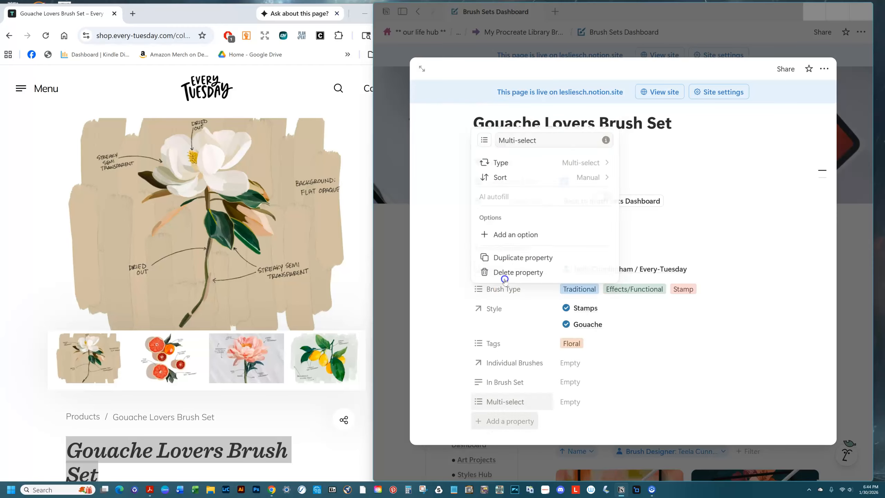
left_click(503, 343)
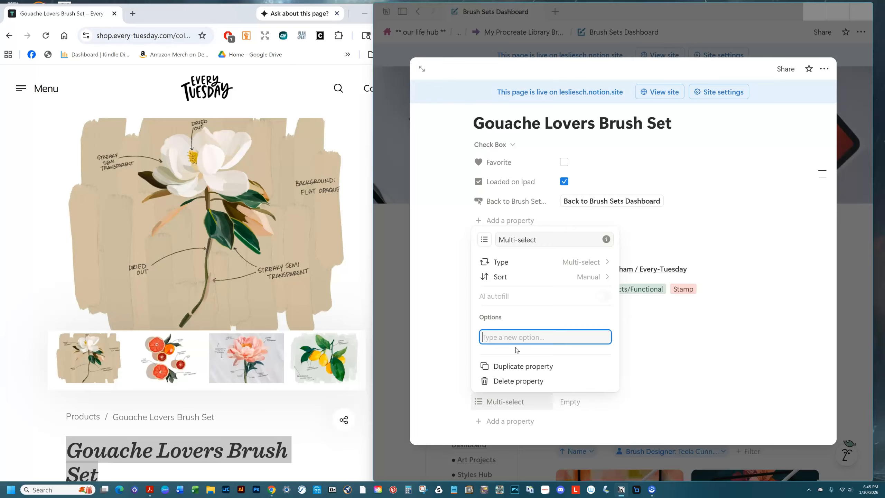
type("Other")
key("Return")
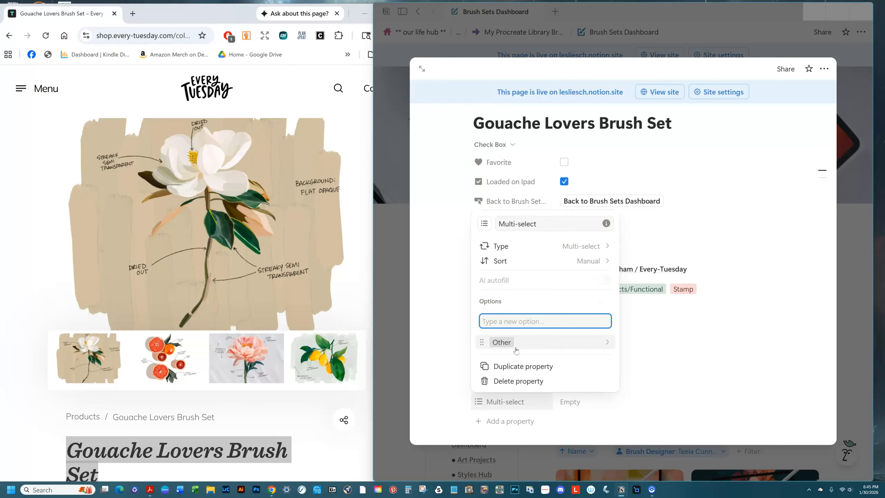
left_click(627, 317)
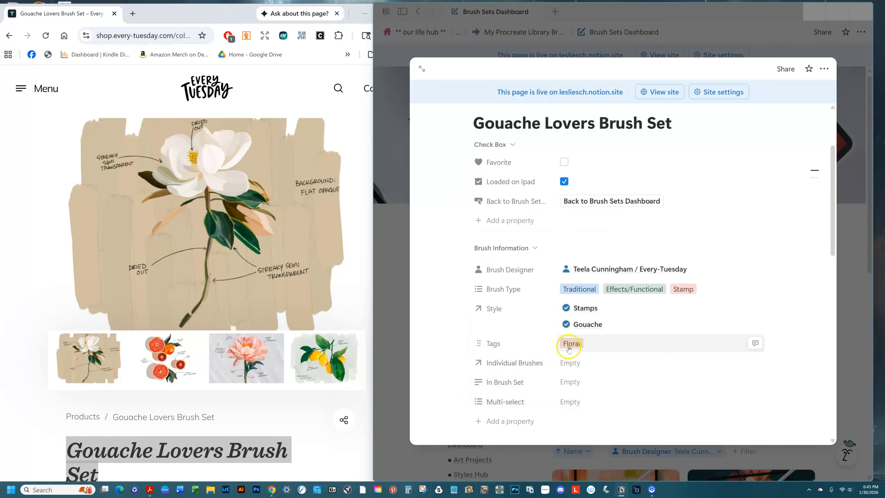
Move the new multi-select property directly below Tags and rename it Tags New
left_click_drag(514, 402, 498, 366)
left_click(498, 366)
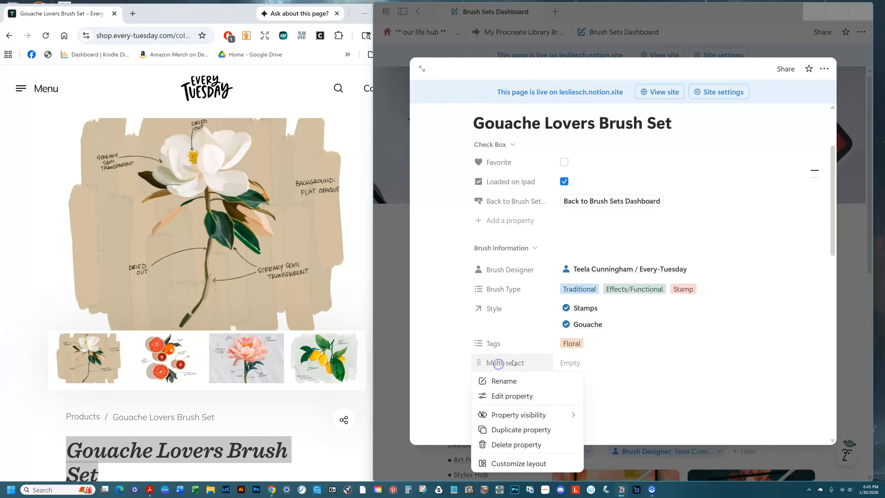
left_click(511, 379)
type("Tags New")
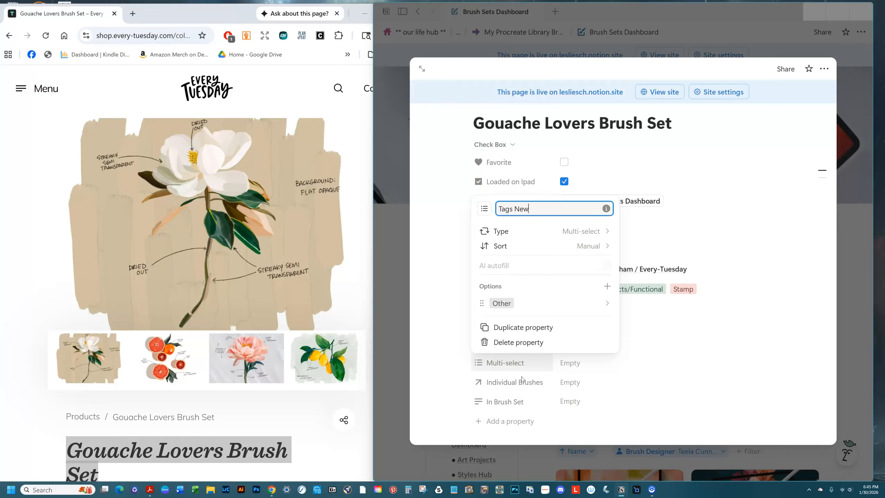
left_click(741, 379)
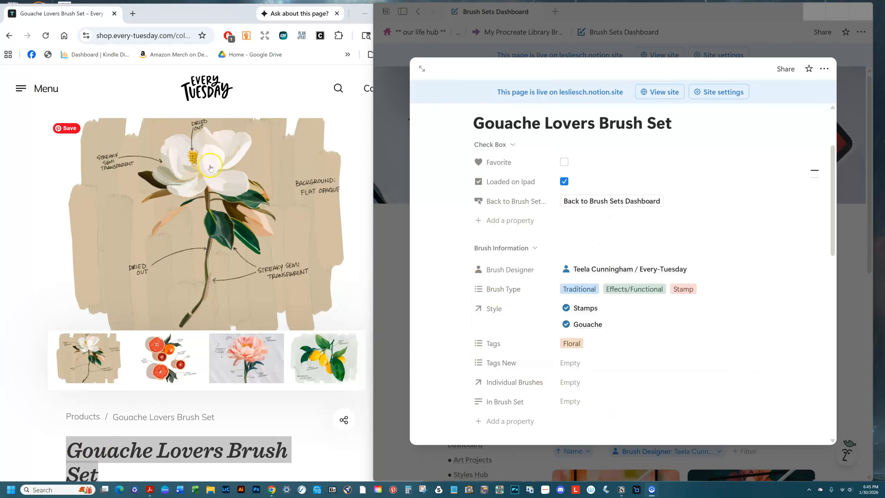
Enlarge the magnolia artwork on the shop page, close it, bring up the Gouache Lovers cover image in the gallery and open Snipping Tool
scroll(793, 282, "down", 6)
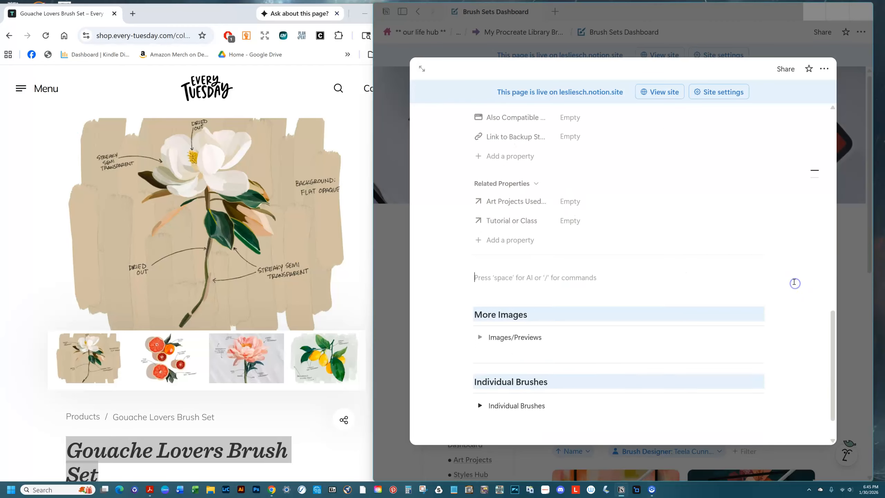
left_click_drag(170, 262, 209, 273)
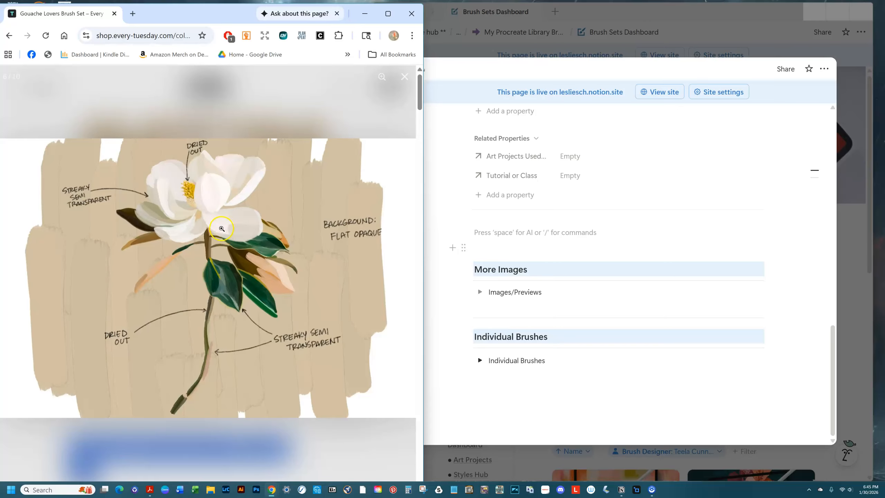
left_click(291, 221)
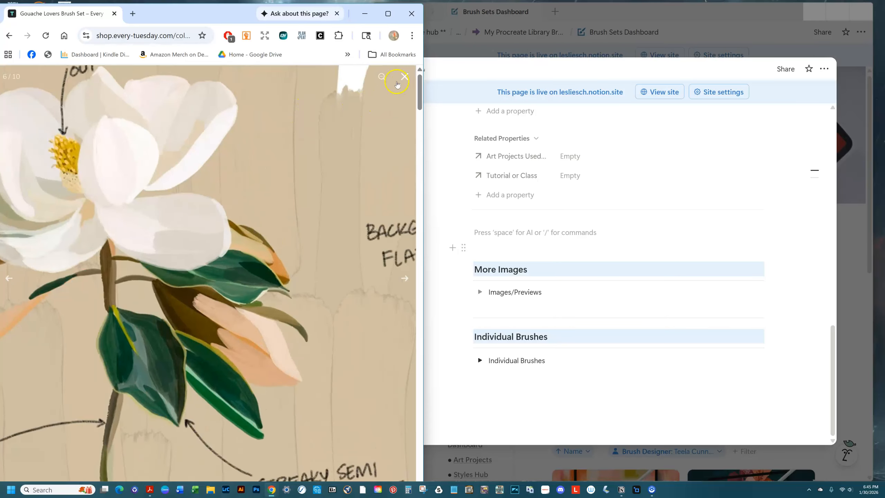
left_click(397, 83)
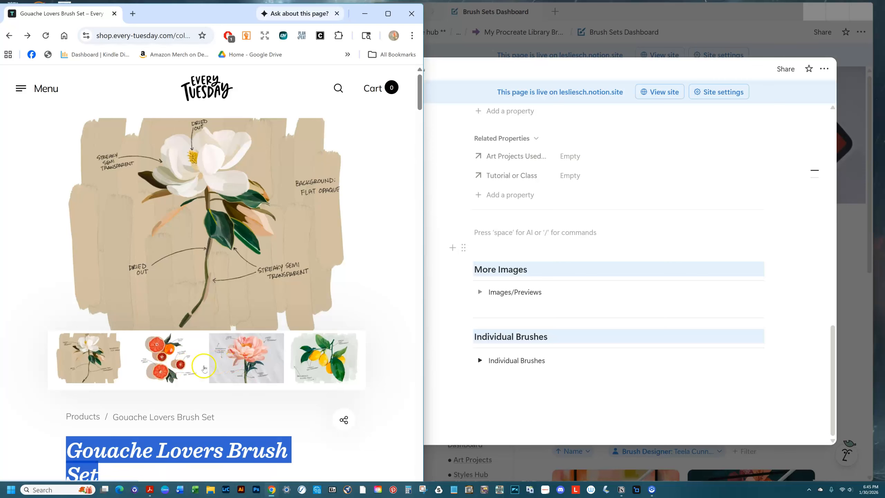
left_click(336, 364)
left_click(254, 361)
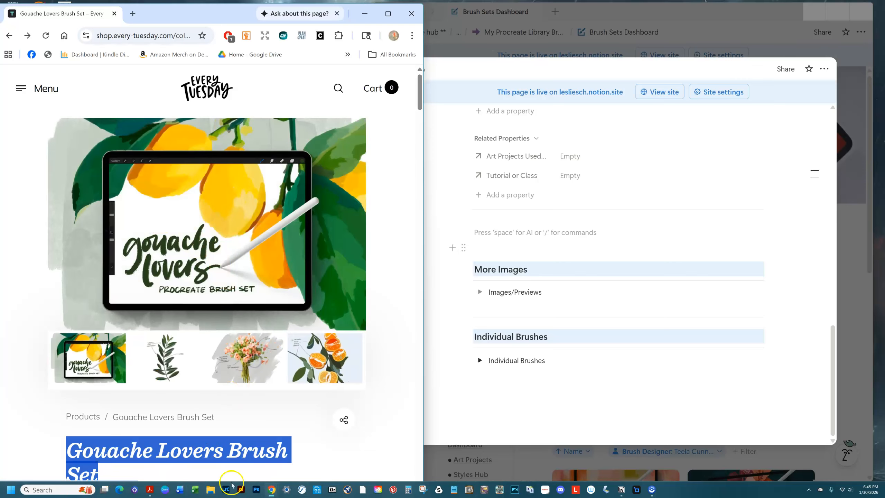
left_click(422, 489)
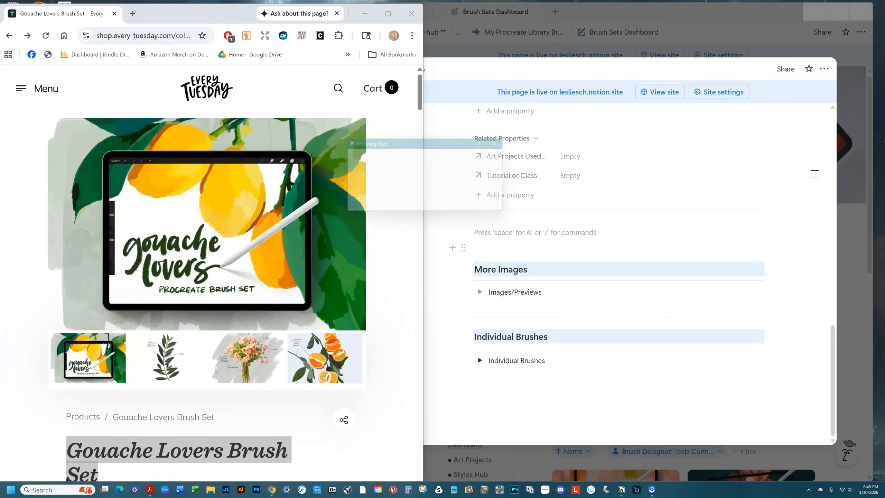
left_click(363, 155)
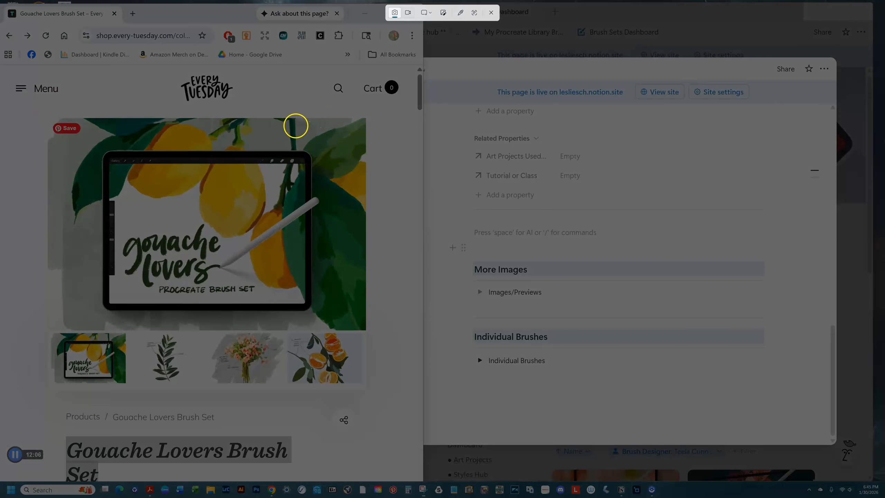
key("Escape")
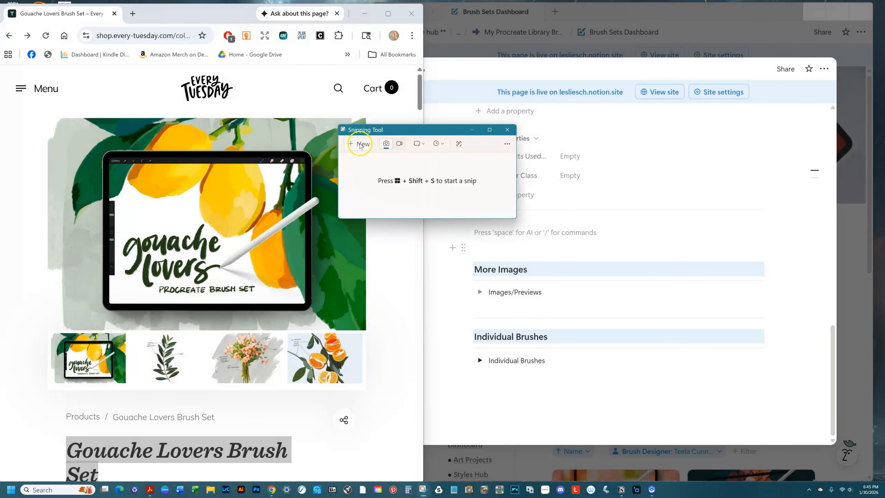
left_click(360, 146)
key("Escape")
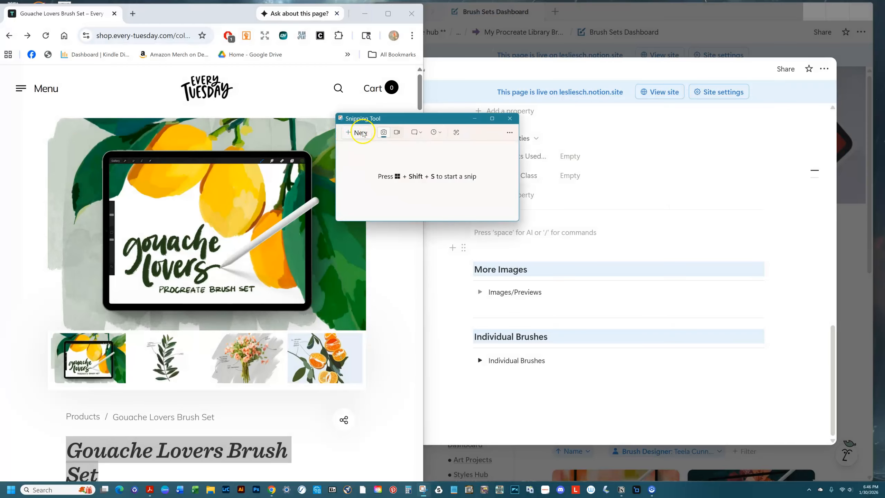
Snip the Gouache Lovers cover image and paste it into the empty block above More Images on the brush set page
left_click(363, 133)
left_click_drag(48, 117, 366, 330)
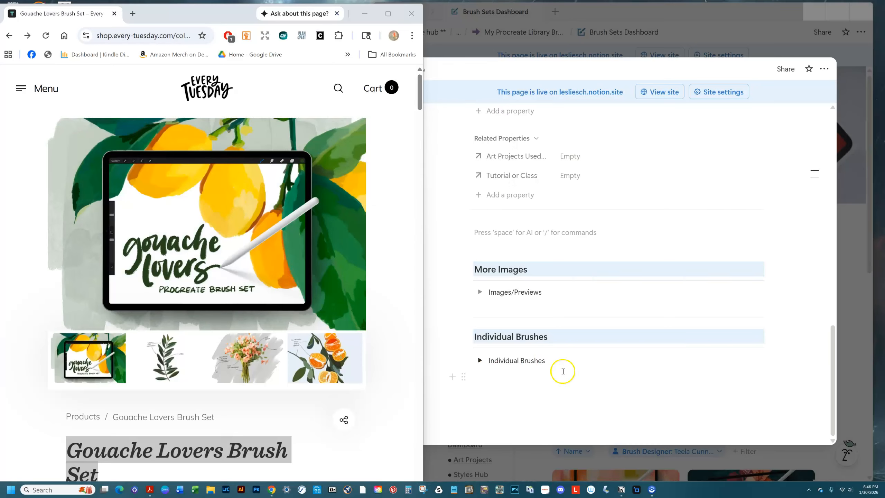
left_click(507, 295)
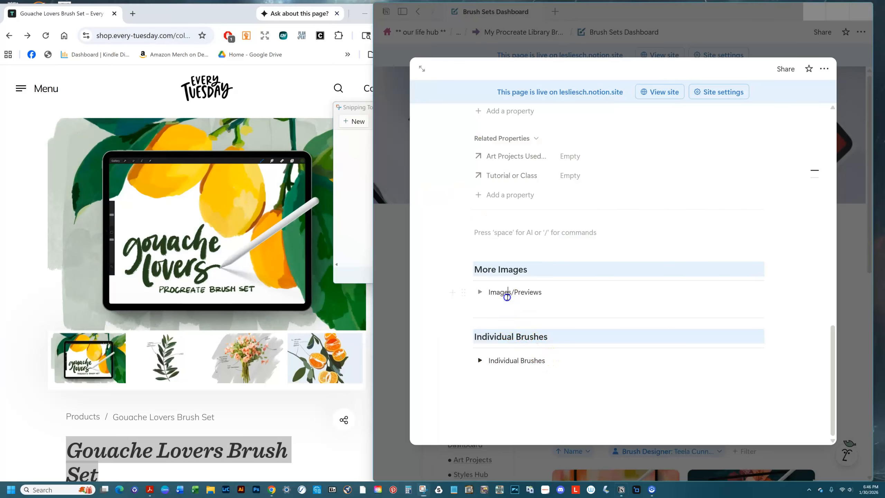
left_click(503, 235)
key("ctrl+v")
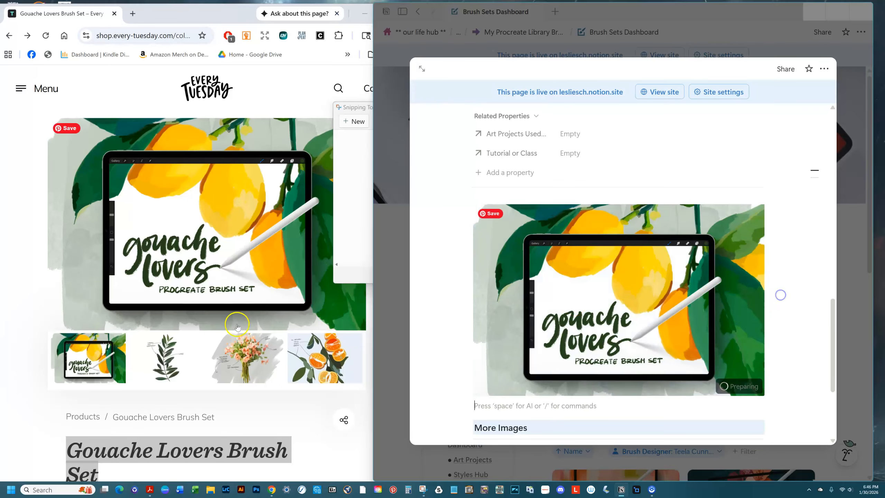
Go through the shop page gallery to the brush chart image and bring the More Images section into view in Notion
left_click(252, 361)
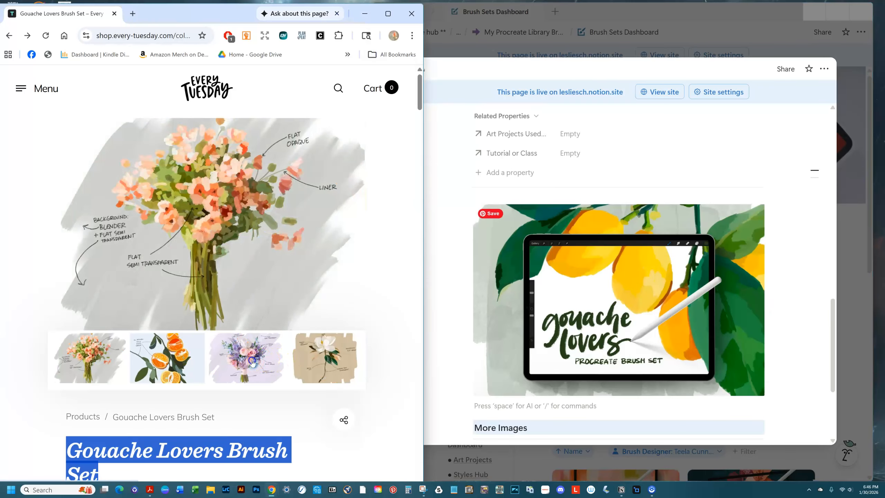
left_click(252, 361)
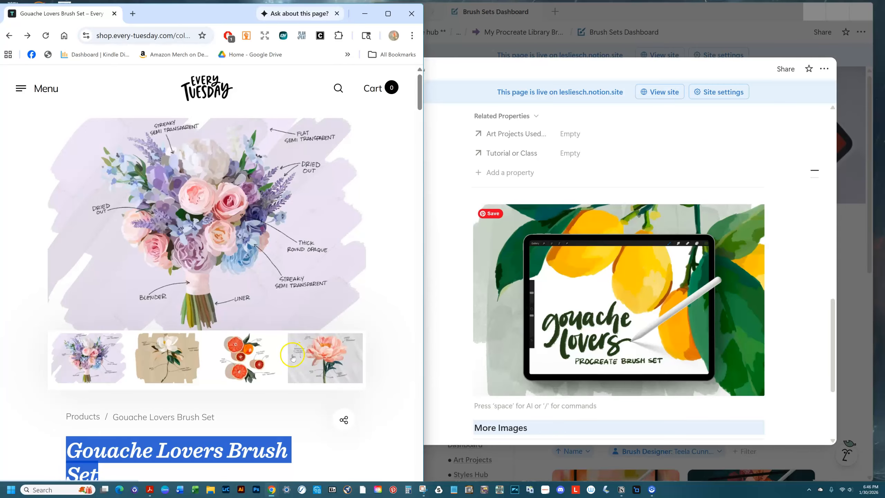
left_click(251, 360)
left_click(318, 360)
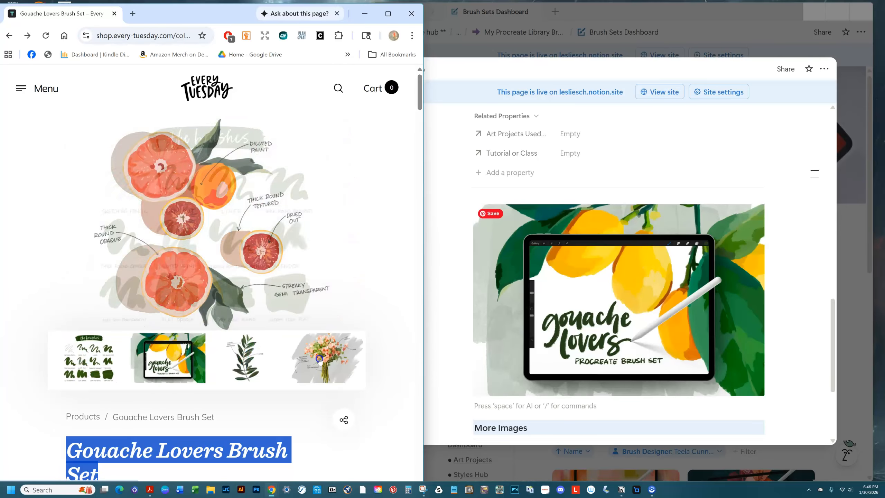
left_click(787, 292)
scroll(786, 293, "down", 2)
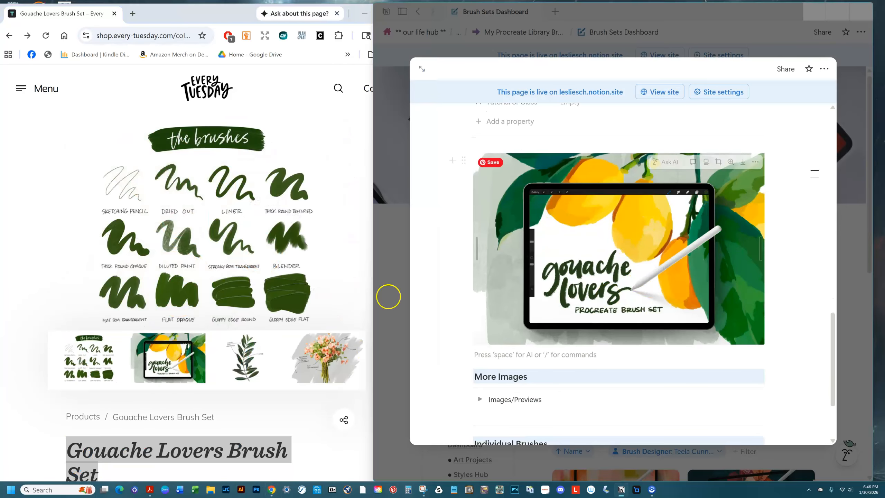
Snip the brush chart from the shop page and paste it inside the Images/Previews toggle under More Images
left_click(419, 490)
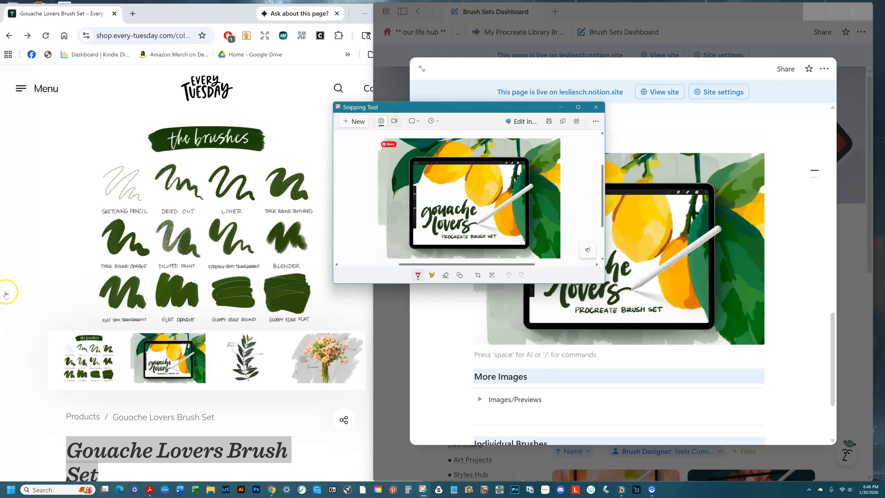
left_click(351, 121)
mouse_move(38, 110)
left_mouse_down()
mouse_move(159, 144)
mouse_move(352, 327)
left_mouse_up()
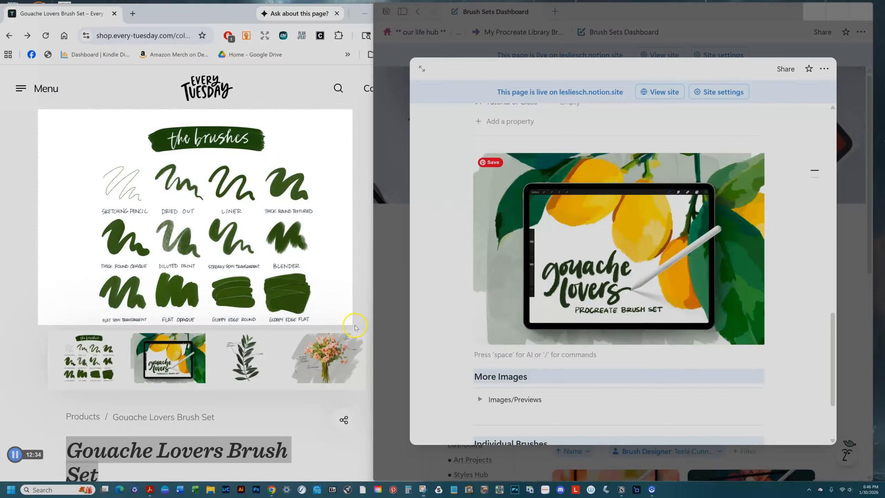
left_click(480, 400)
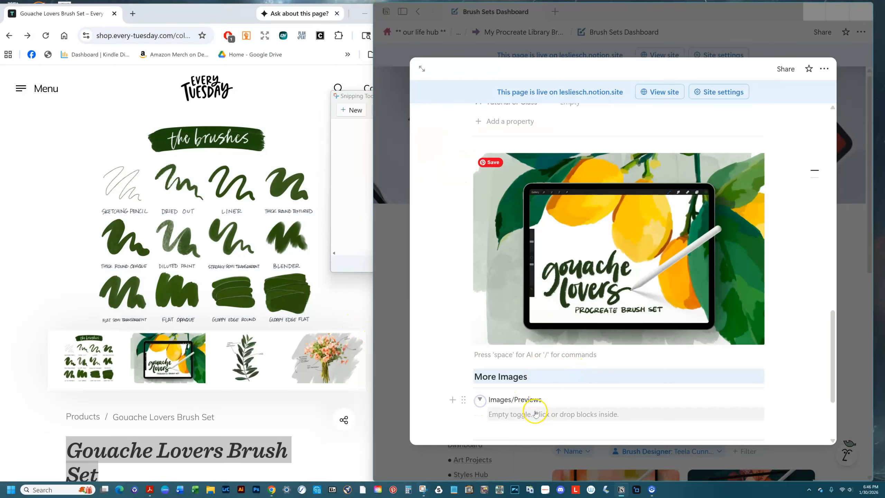
left_click(535, 412)
key("ctrl+v")
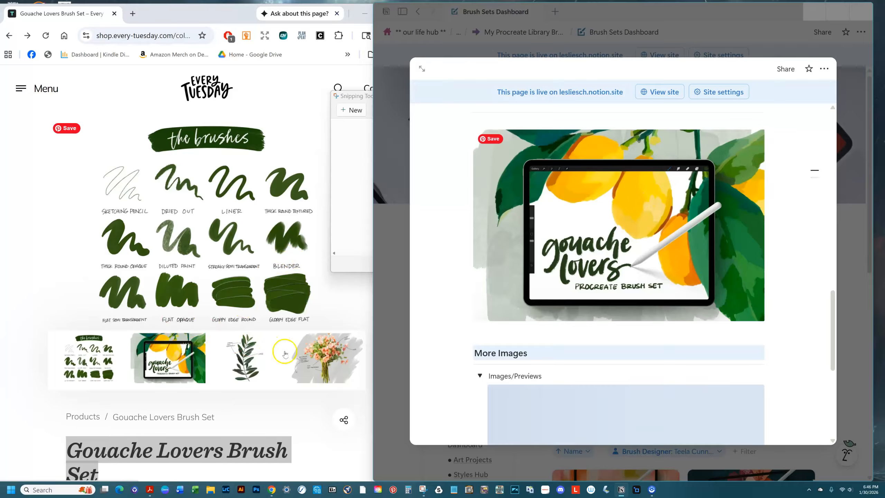
Examine the enlarged brush chart on the shop page and look through the other sample artworks in the gallery
left_click(299, 221)
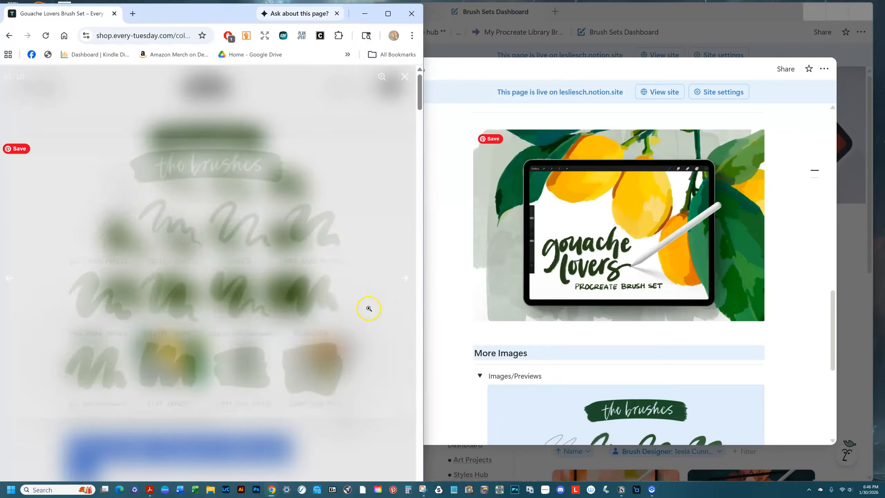
left_click(359, 275)
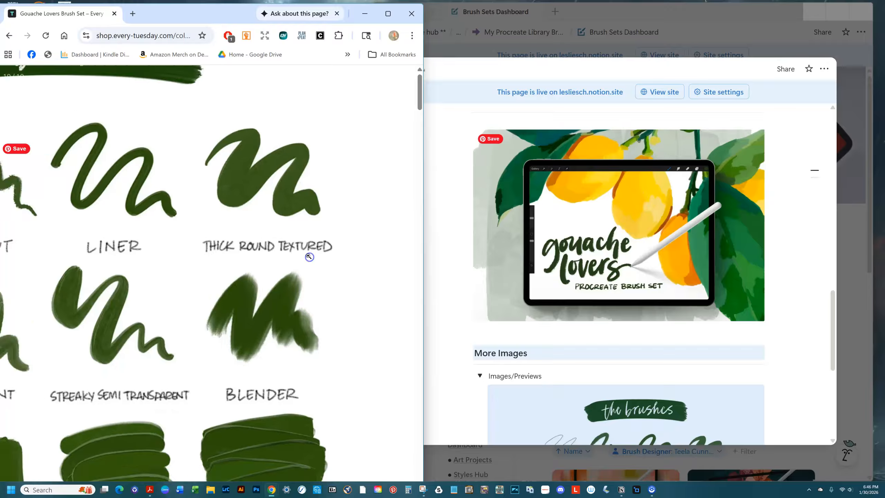
left_click(293, 105)
left_click(308, 110)
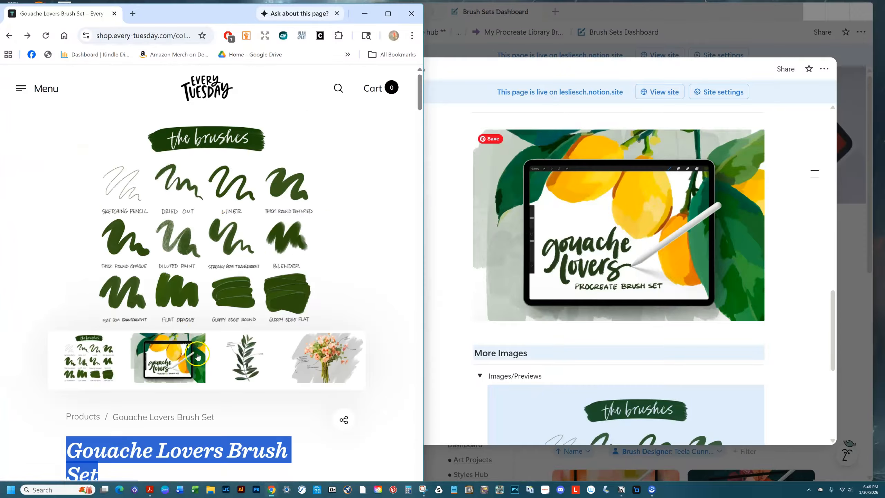
left_click(348, 369)
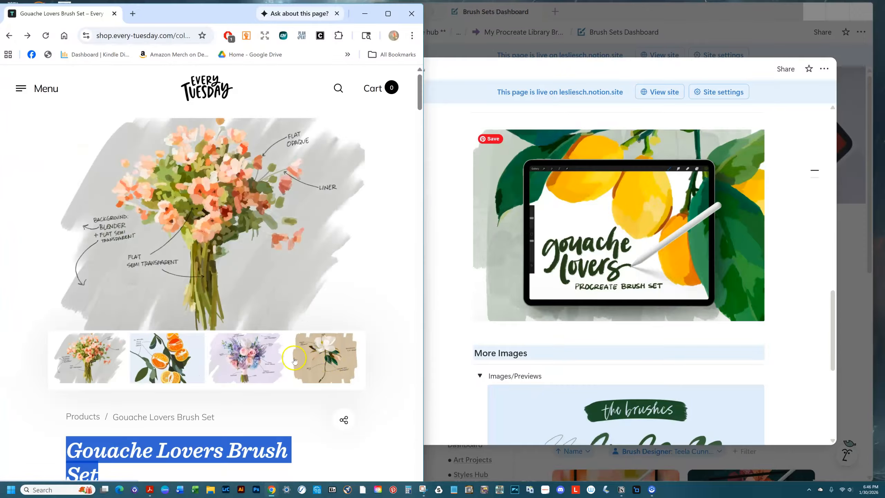
left_click(326, 359)
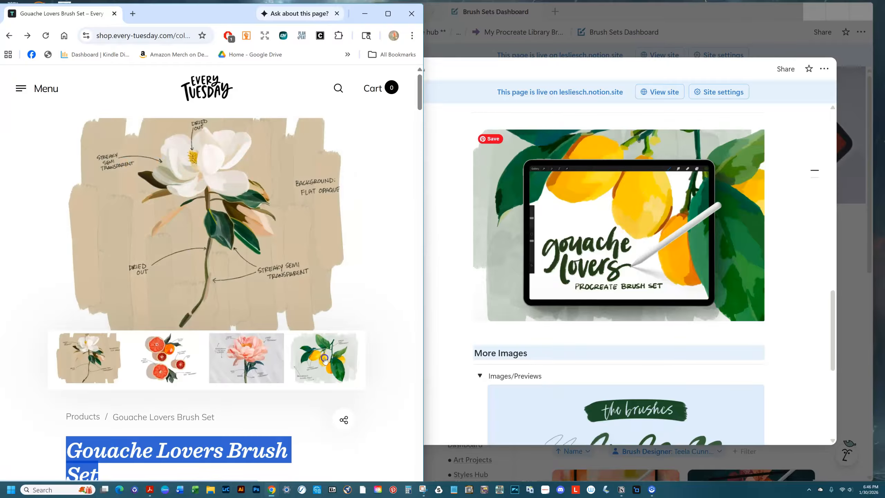
left_click(324, 360)
left_click(324, 359)
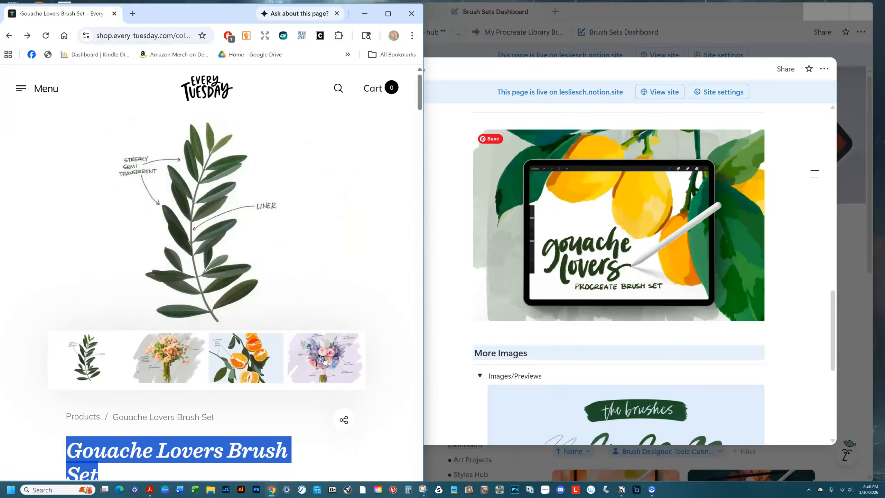
left_click(325, 360)
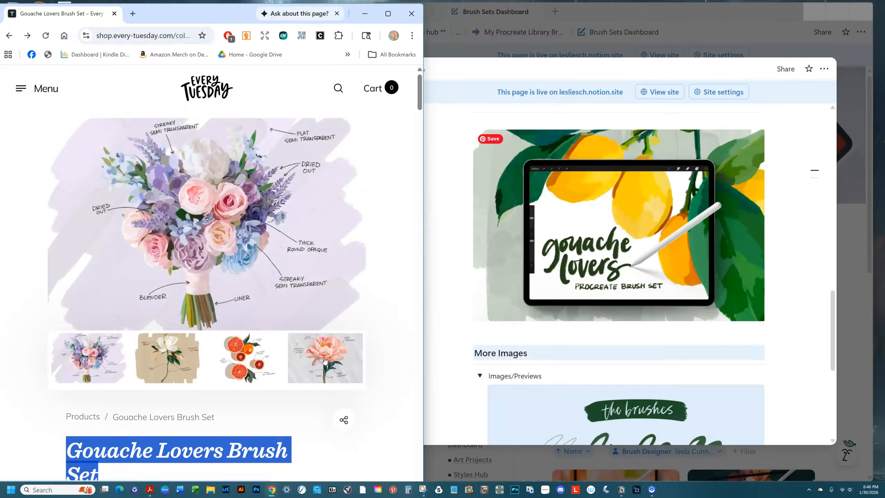
left_click(372, 285)
scroll(305, 343, "down", 1)
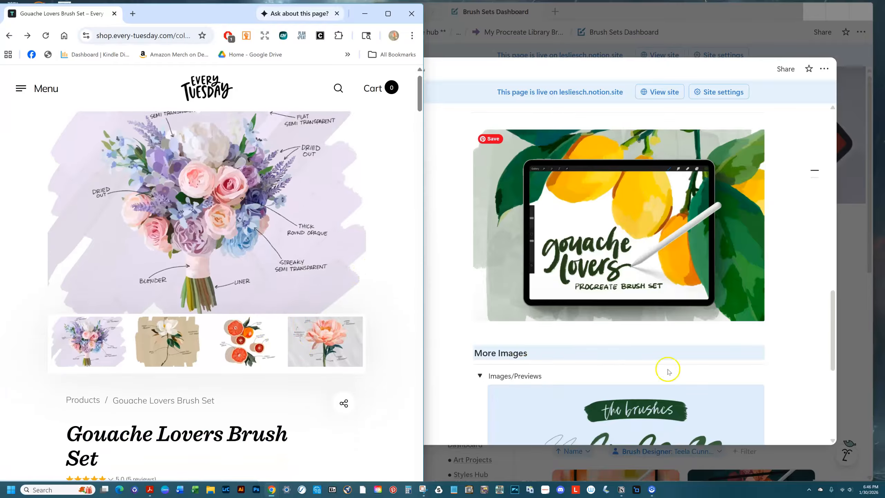
Check the pasted brush chart in the Images/Previews toggle of the brush set page
left_click(801, 379)
scroll(794, 379, "down", 5)
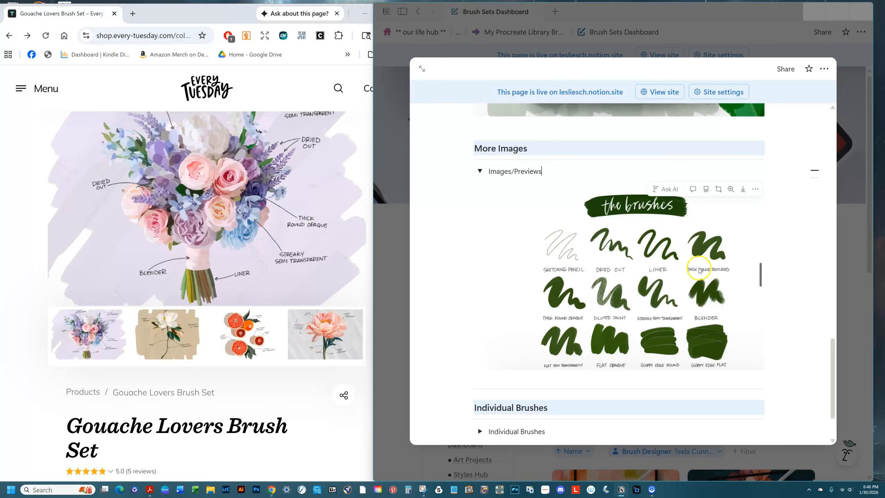
scroll(558, 332, "down", 2)
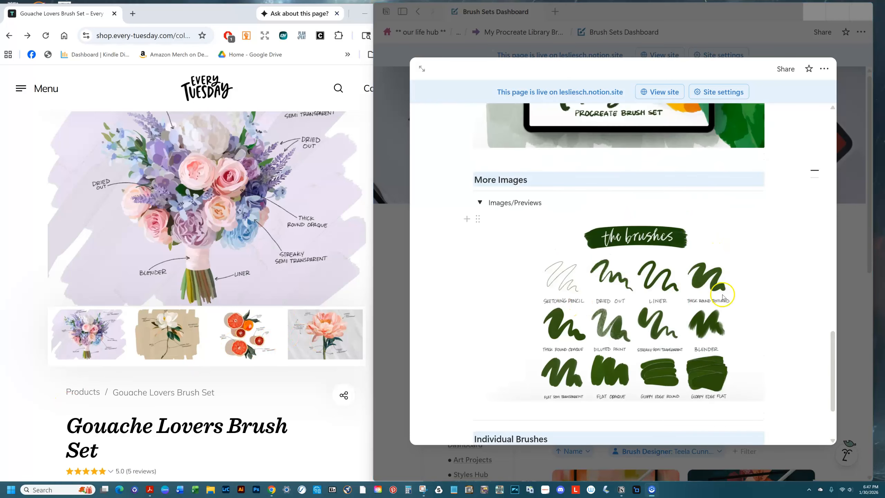
Fill in the In Brush Set property with Every Tuesday and set Where Purchased to Designer's Website
left_click(779, 282)
scroll(731, 296, "up", 15)
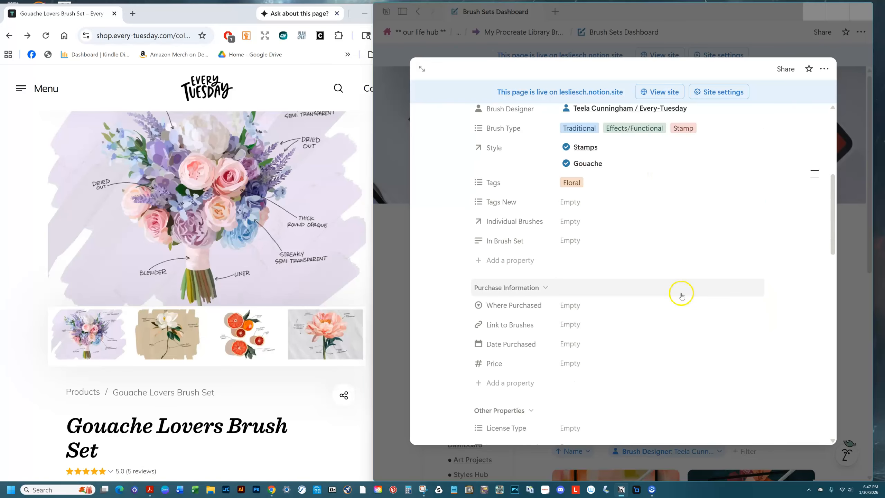
scroll(681, 296, "up", 2)
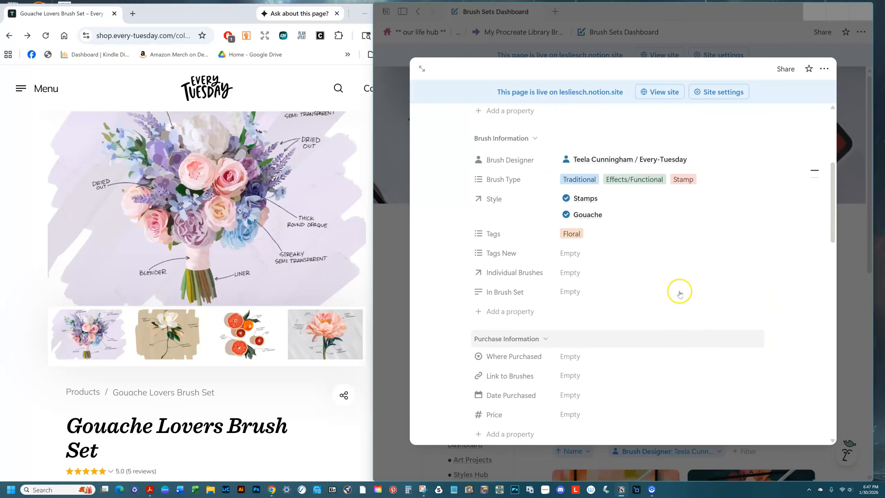
left_click(571, 294)
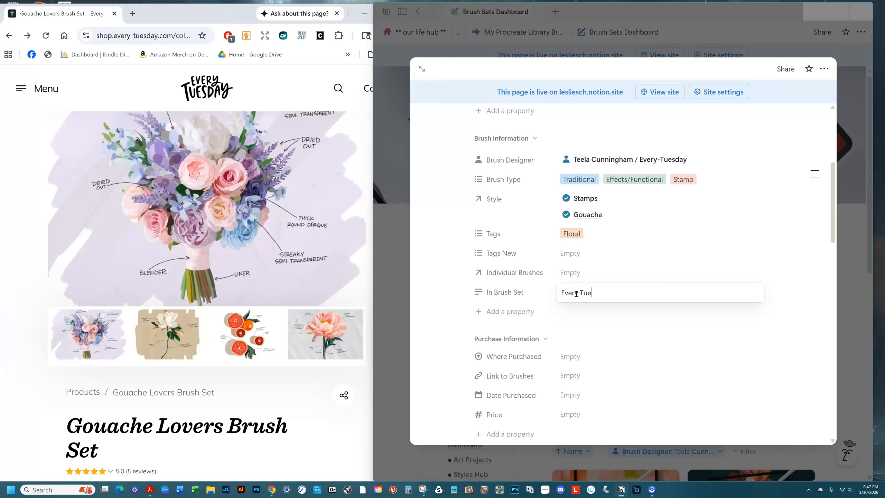
left_click(571, 357)
left_click(598, 433)
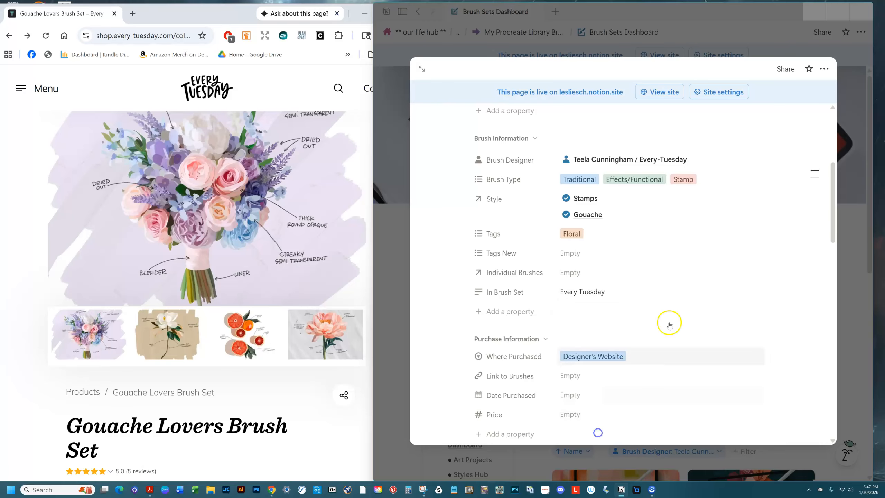
left_click(707, 295)
Copy the Gouache Lovers shop page address and paste it into the Link to Brushes property
left_click(570, 375)
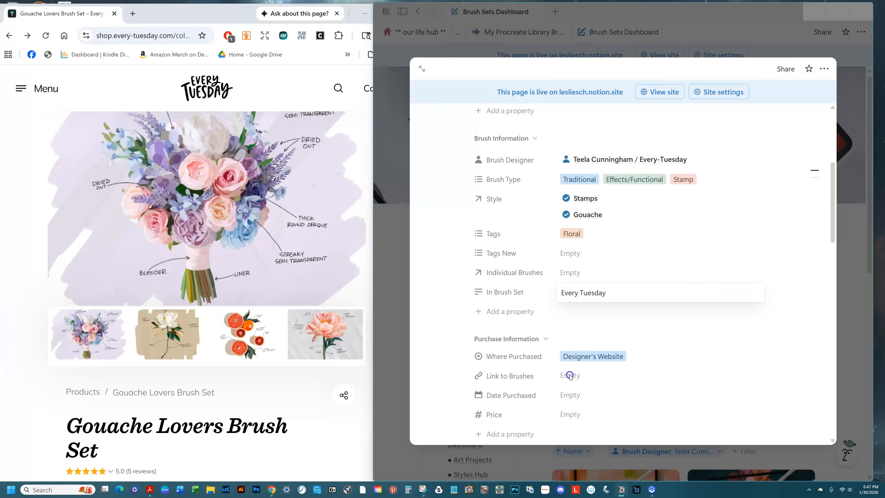
left_click(141, 35)
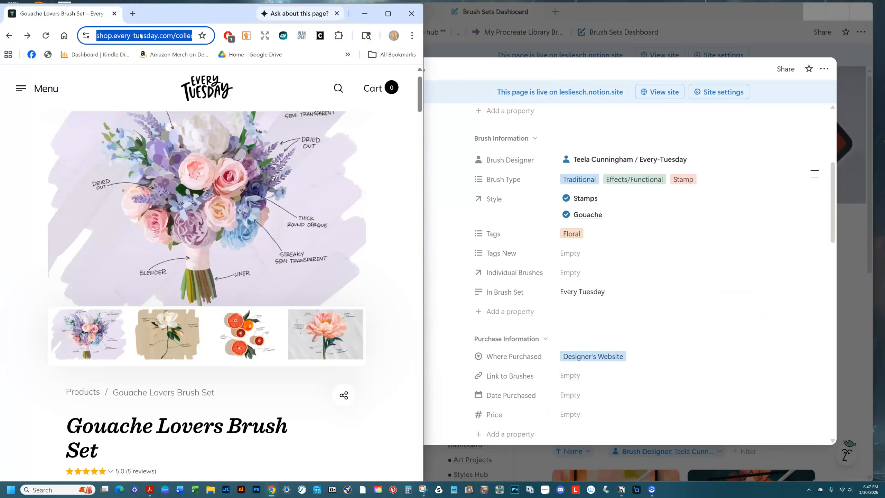
key("ctrl+c")
left_click(565, 375)
key("ctrl+v")
left_click(615, 400)
left_click(656, 386)
Set the License Type property of the brush set to Commercial Use
scroll(586, 405, "down", 3)
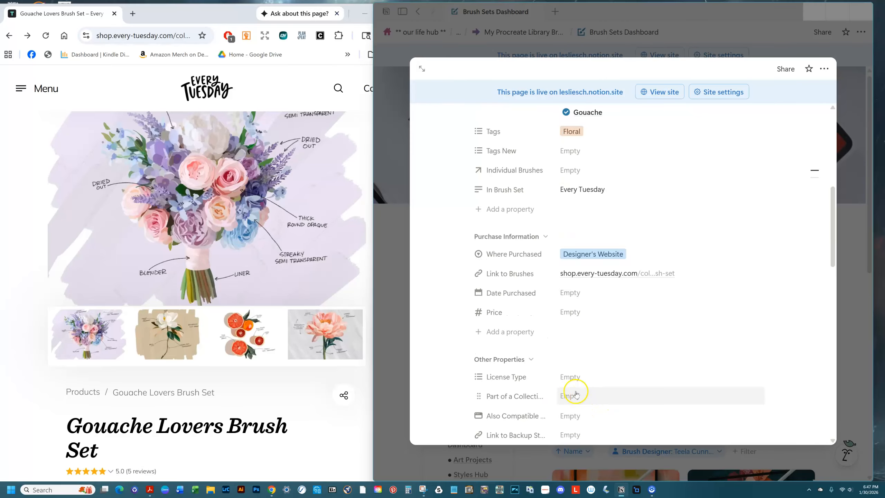
scroll(592, 324, "down", 1)
left_click(566, 326)
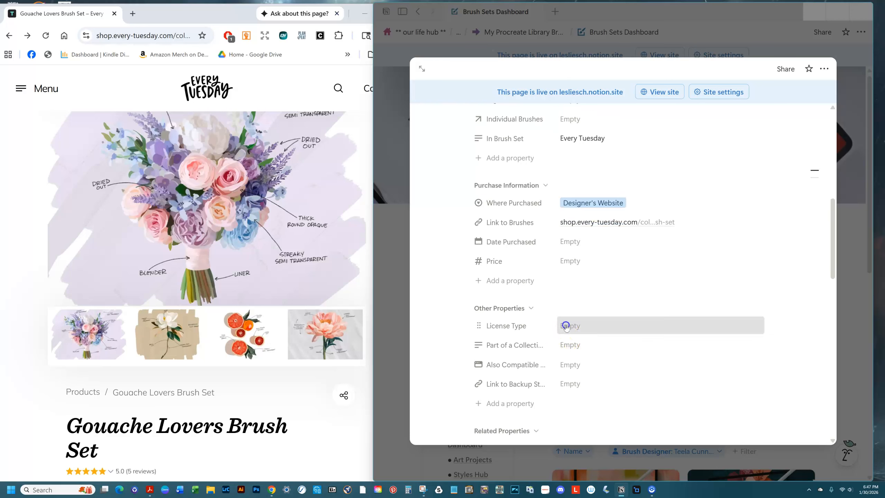
left_click(790, 301)
left_click(567, 348)
left_click(682, 401)
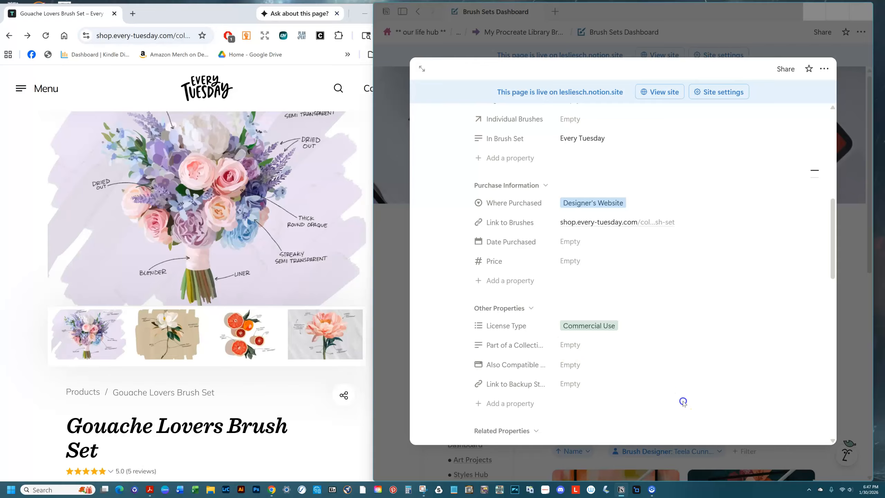
left_click(576, 388)
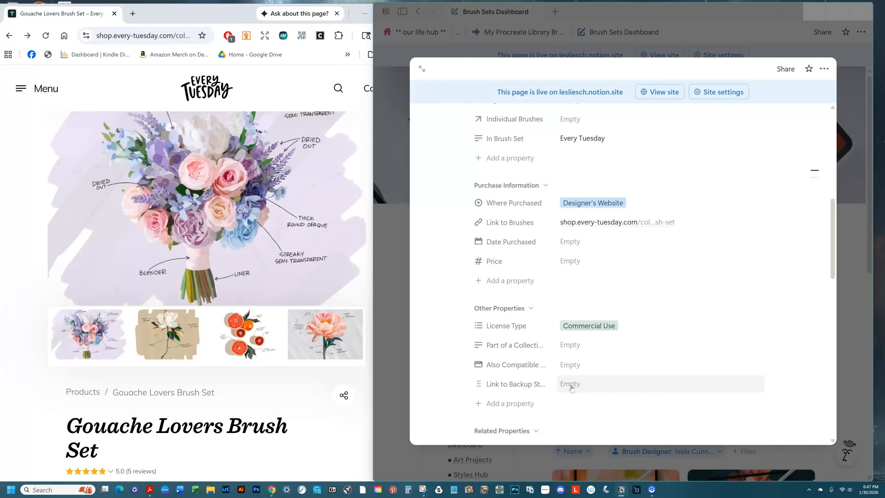
Create a page named Gouache Lovers Class in the Tutorial or Class relation and link it to the brush set
scroll(563, 418, "down", 5)
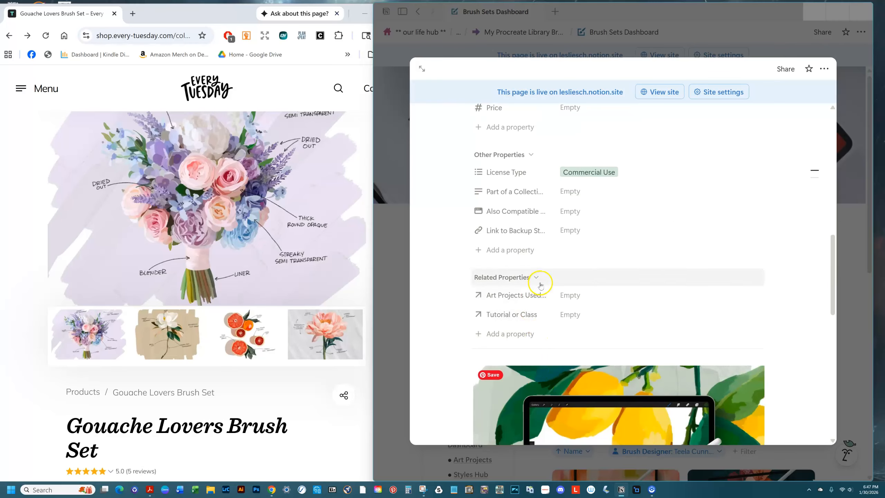
left_click(570, 313)
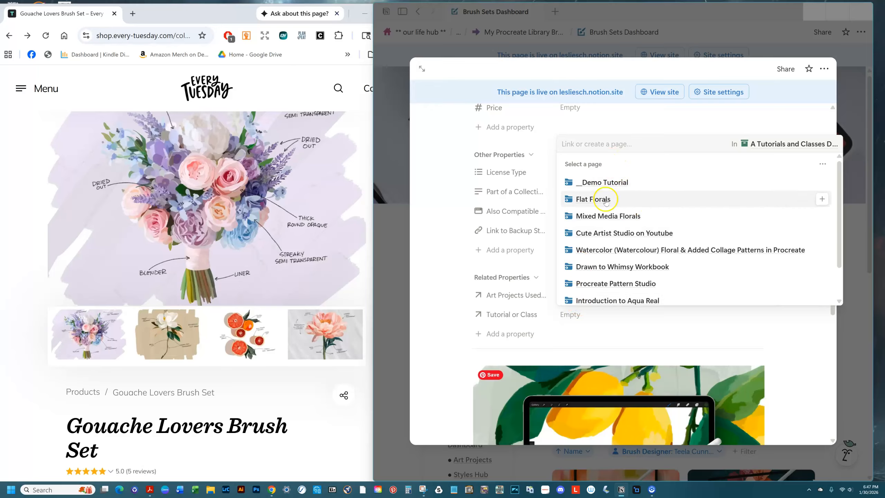
scroll(613, 212, "down", 1)
scroll(592, 167, "up", 1)
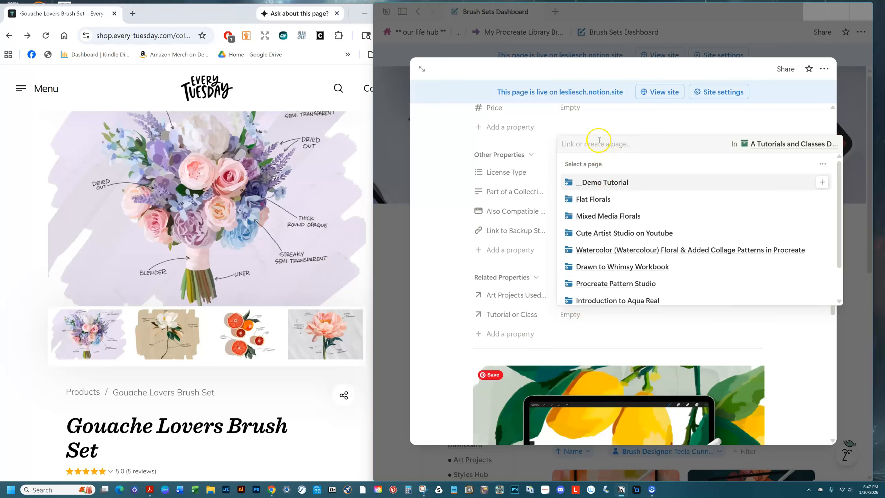
type("Gou")
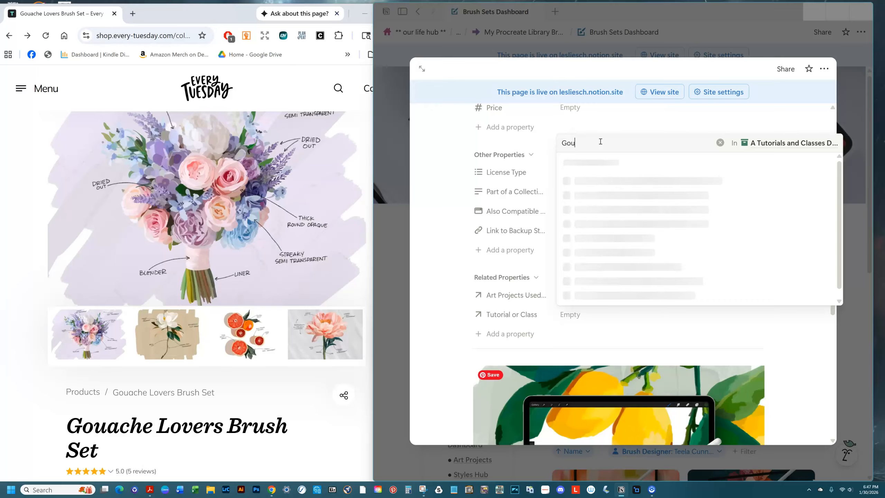
type("ach")
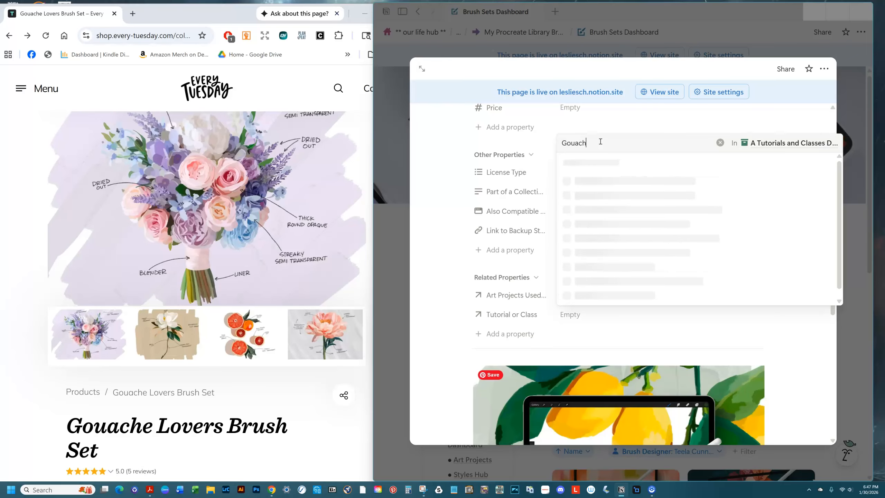
type("e Lovers ")
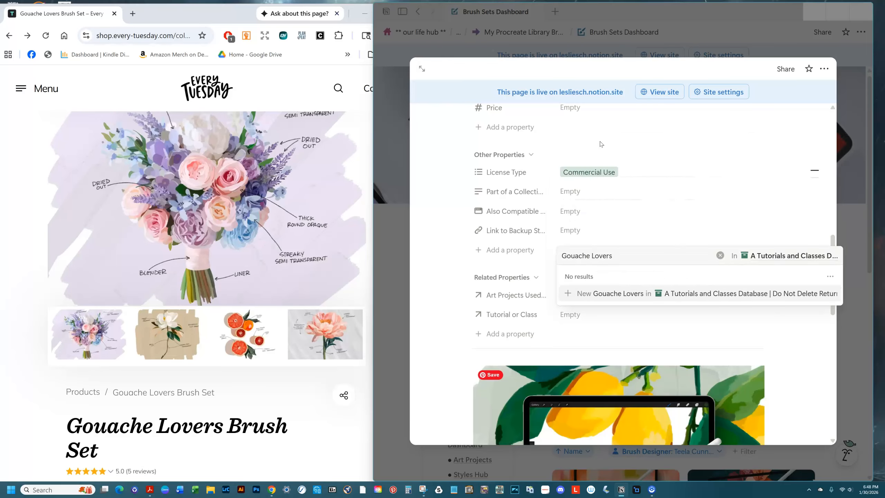
type("Class")
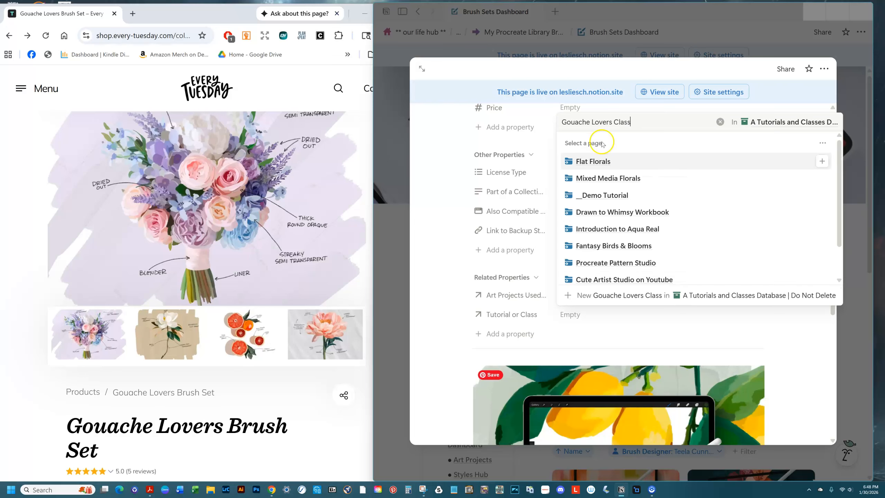
left_click(609, 295)
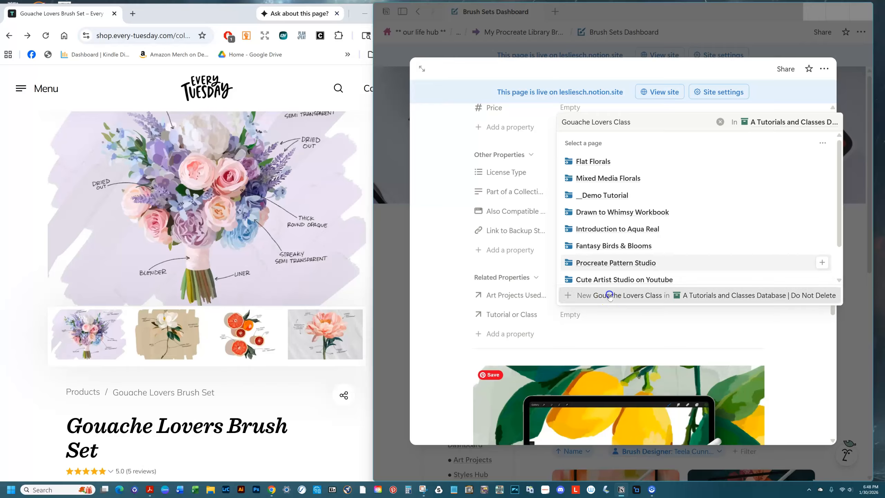
left_click(452, 391)
Link __ Demo Art Project - Safe to delete to the brush set's art projects relation, and remove that link again
scroll(603, 298, "down", 2)
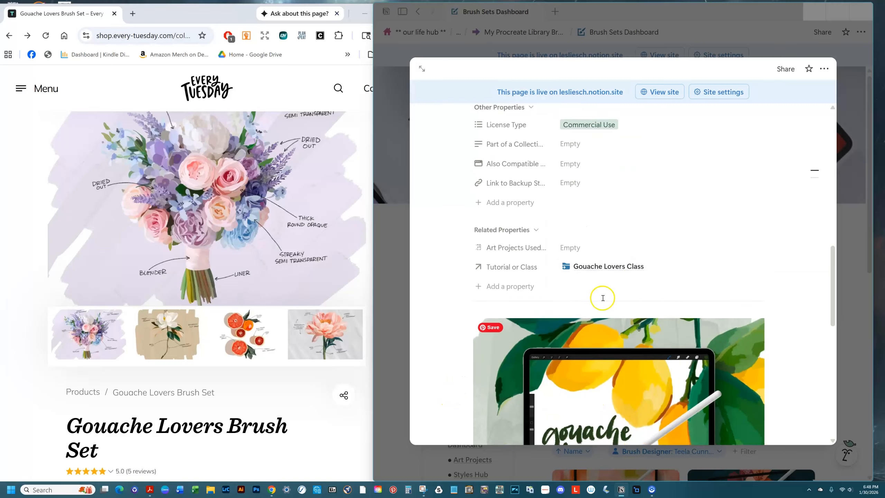
left_click(569, 244)
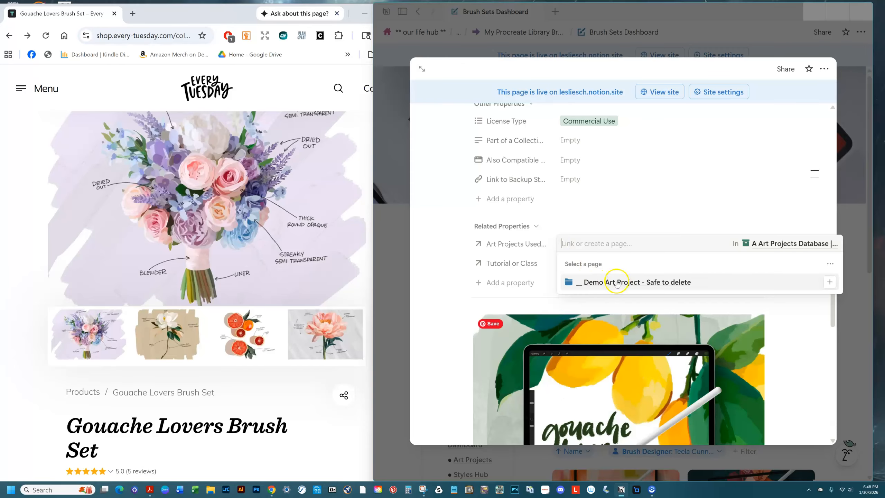
left_click(617, 283)
left_click(672, 198)
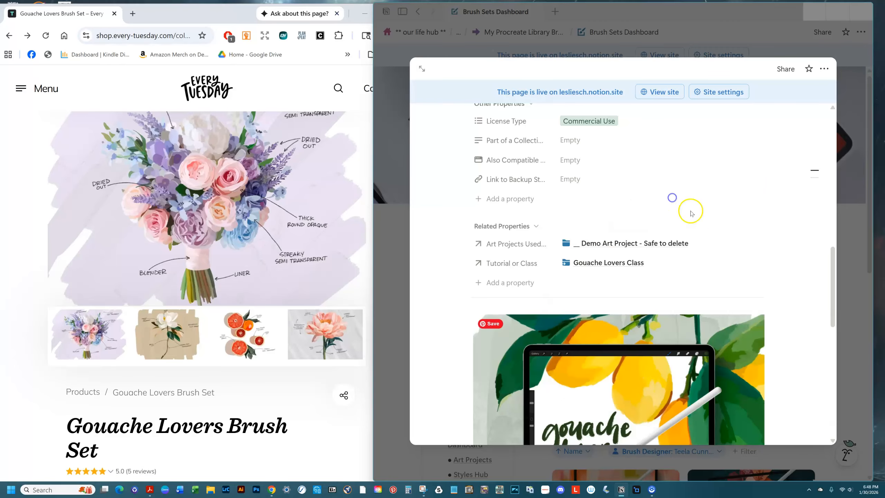
left_click(743, 244)
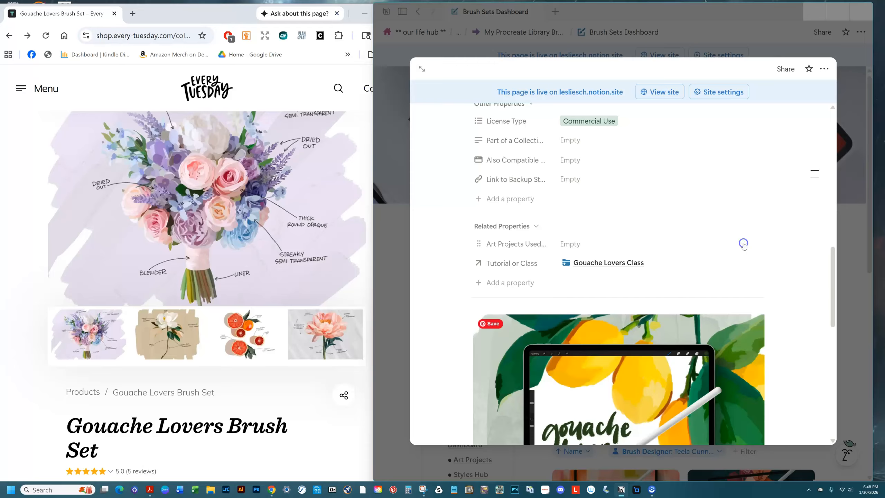
Close the brush set page and return to the Brush Sets Dashboard
left_click(849, 251)
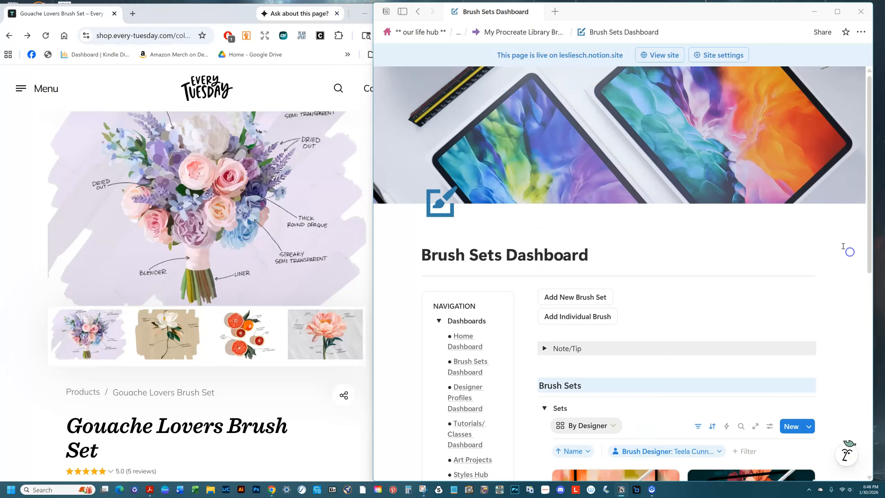
mouse_move(379, 41)
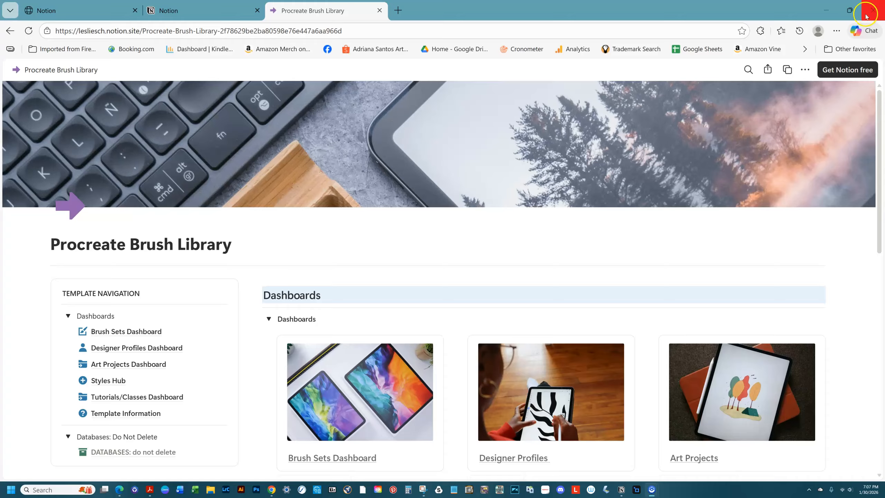
Switch to the purchase PDF in Acrobat and follow its Open Notion Template link
left_click(827, 11)
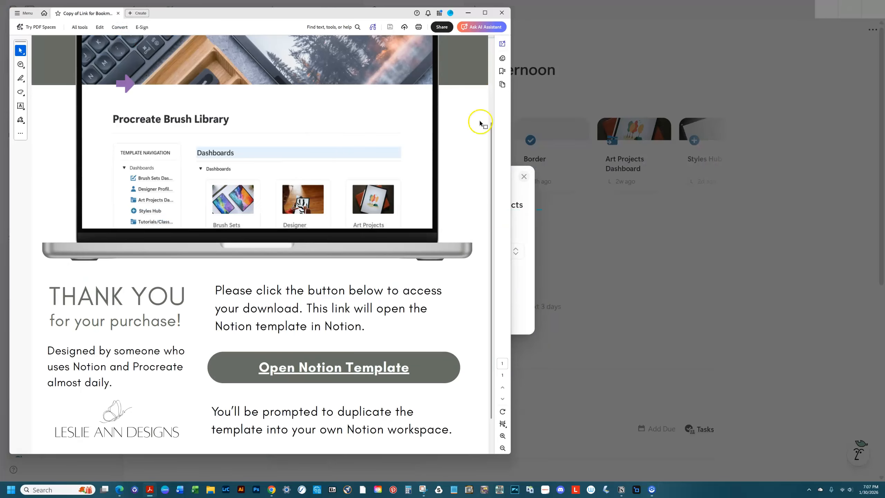
scroll(200, 155, "up", 2)
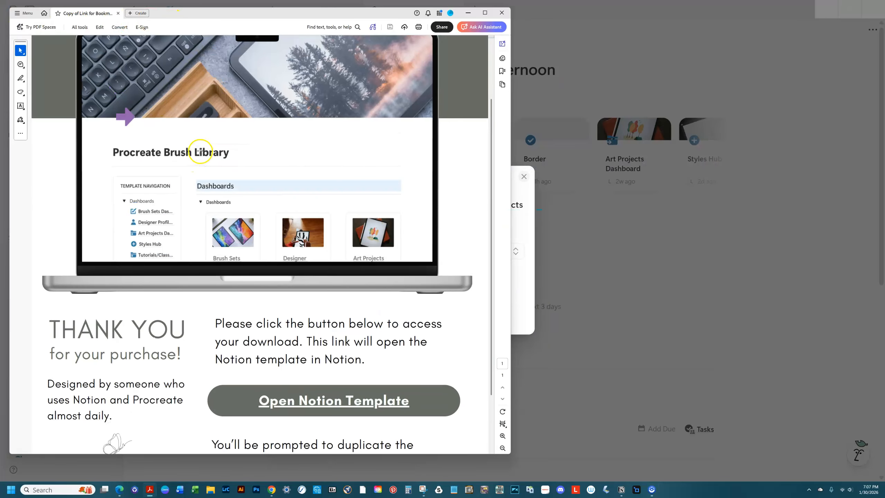
scroll(243, 186, "down", 1)
scroll(153, 283, "down", 1)
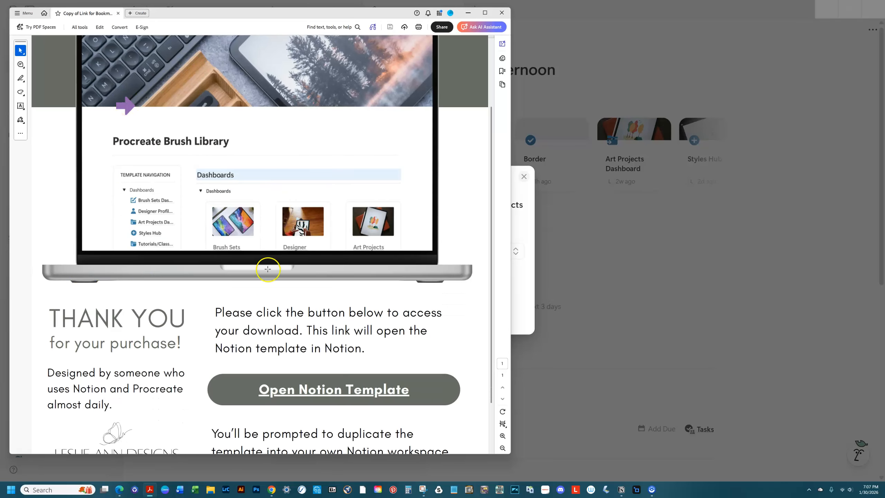
left_click(304, 393)
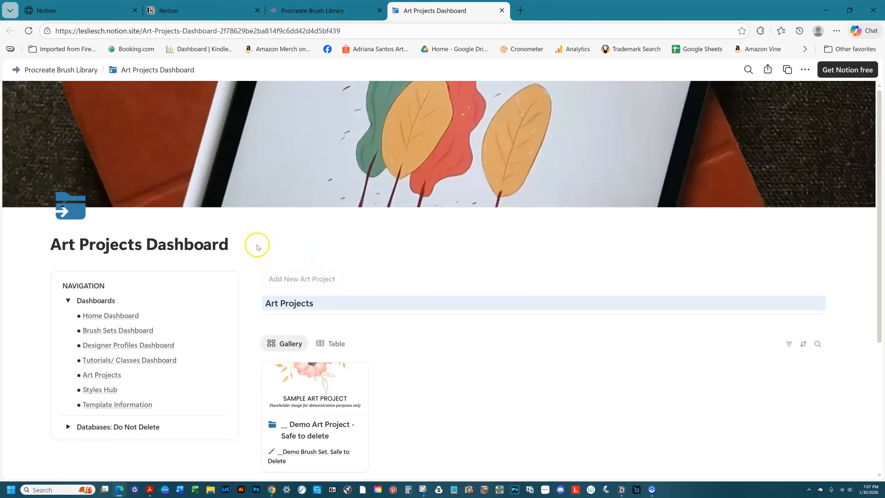
Duplicate the Procreate Brush Library from its home dashboard through the Notion app into the workspace's HQ teamspace
left_click(114, 316)
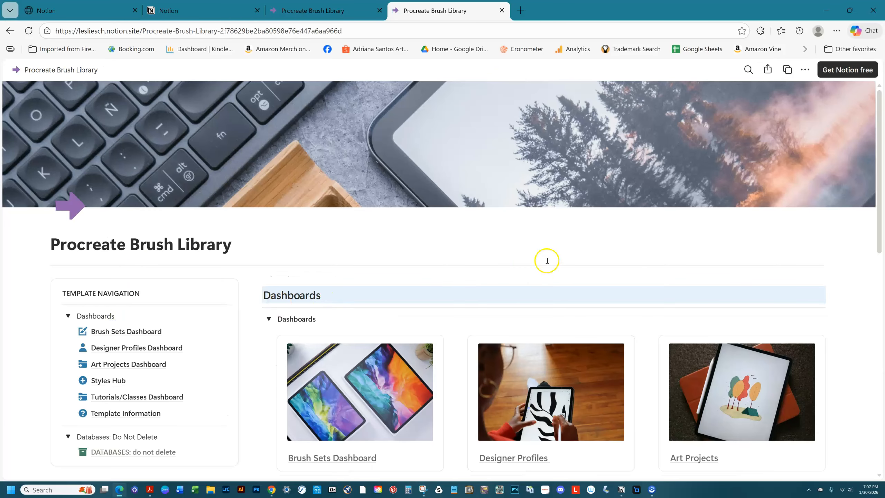
left_click(787, 69)
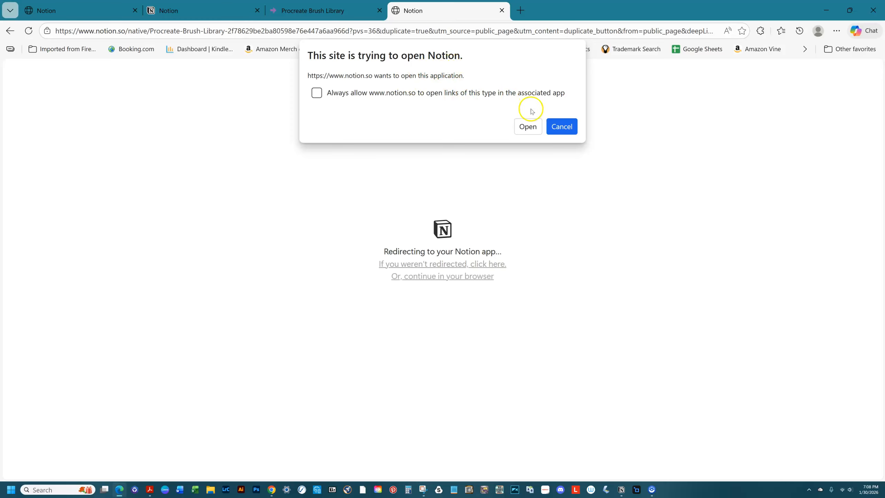
left_click(528, 126)
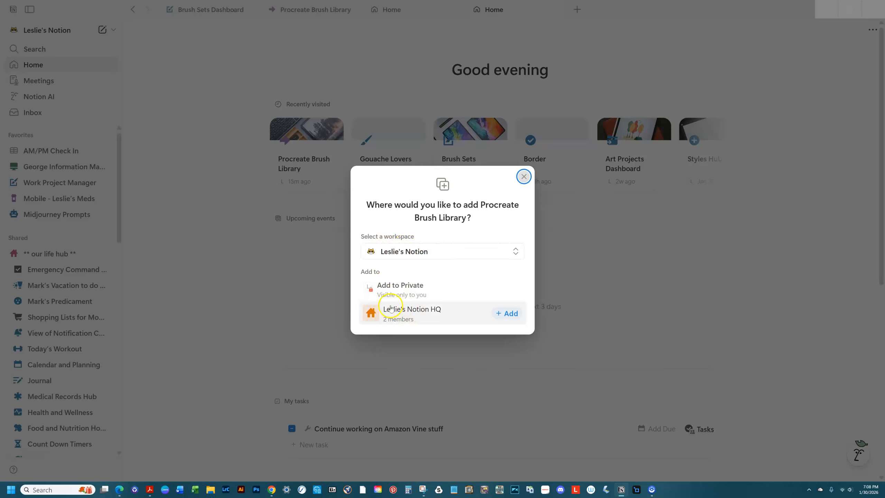
left_click(508, 314)
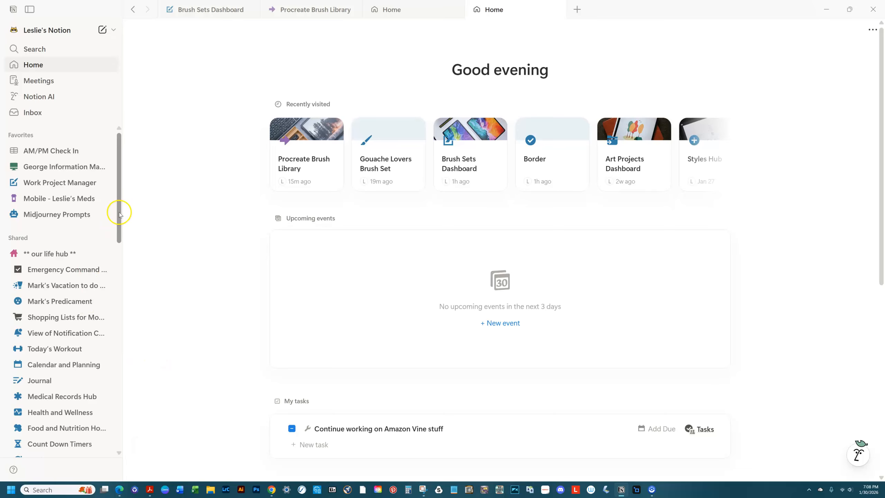
Expand the HQ teamspace in the page list and look through the added Procreate Brush Library's dashboards and nested databases
left_click_drag(120, 213, 124, 399)
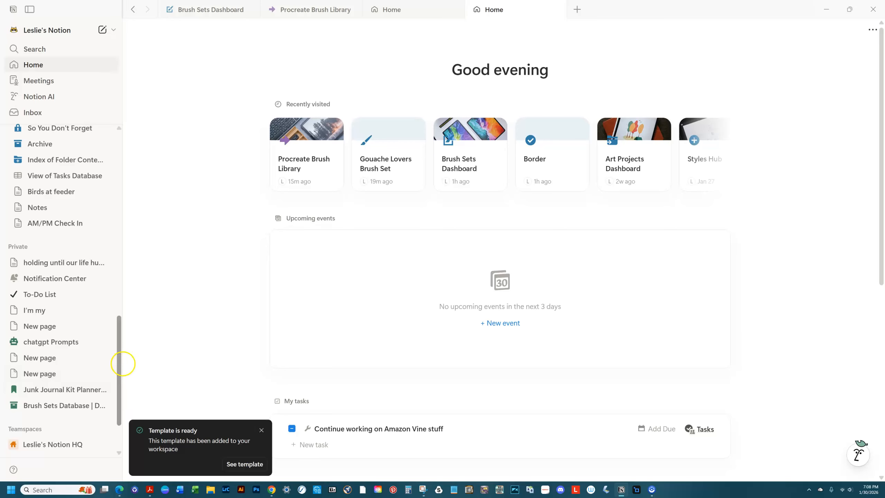
left_click_drag(120, 365, 115, 389)
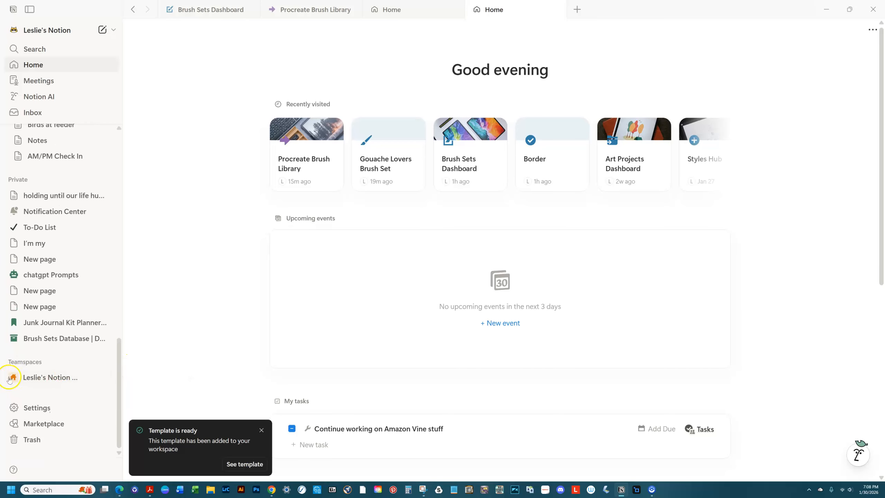
left_click(13, 378)
scroll(59, 355, "down", 1)
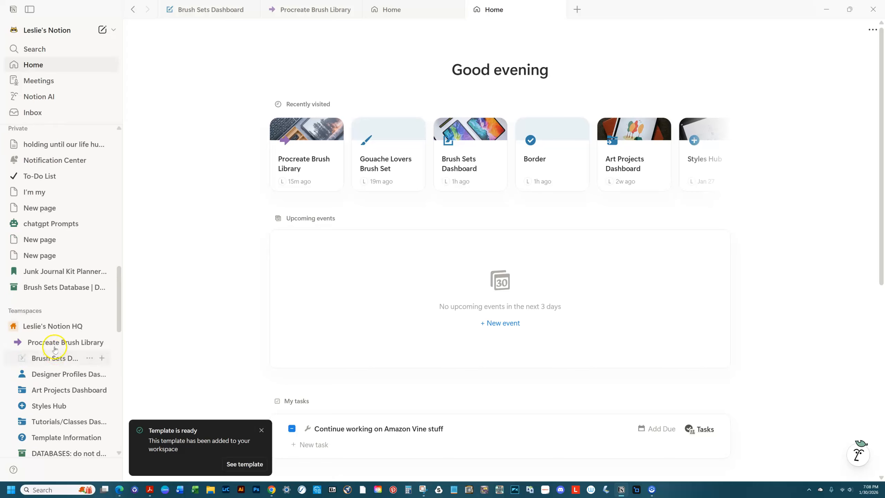
scroll(21, 363, "down", 1)
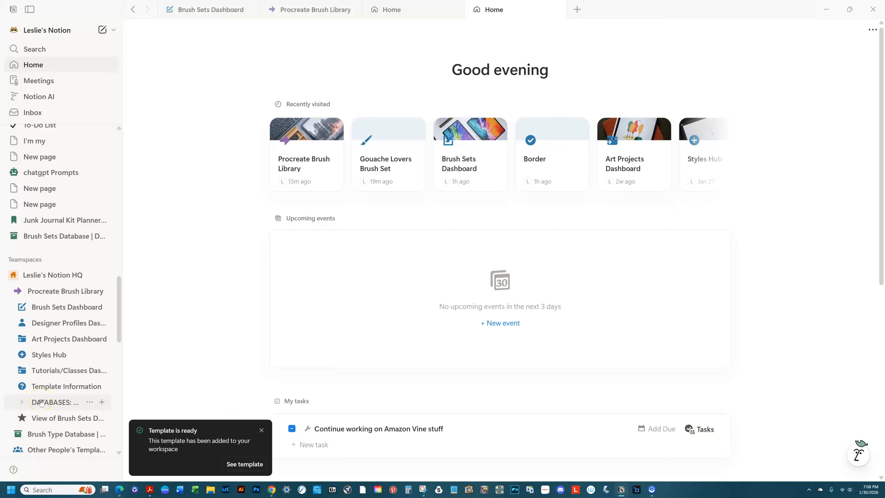
left_click(21, 402)
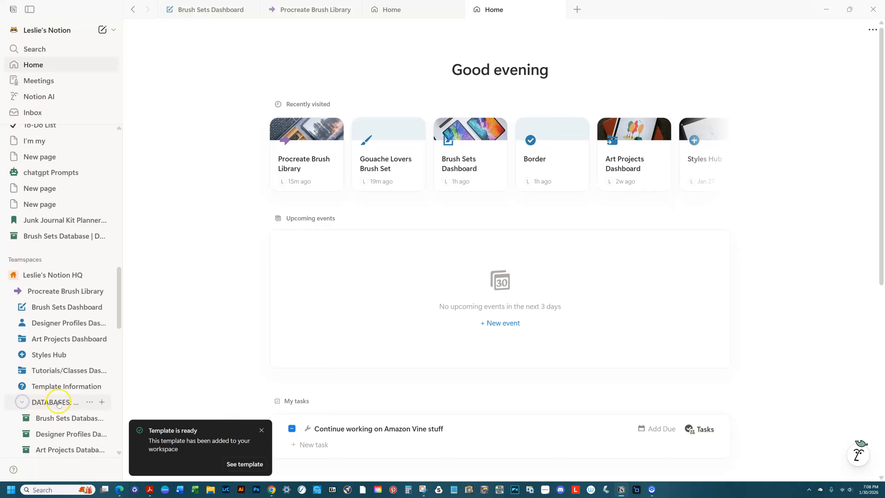
left_click(22, 402)
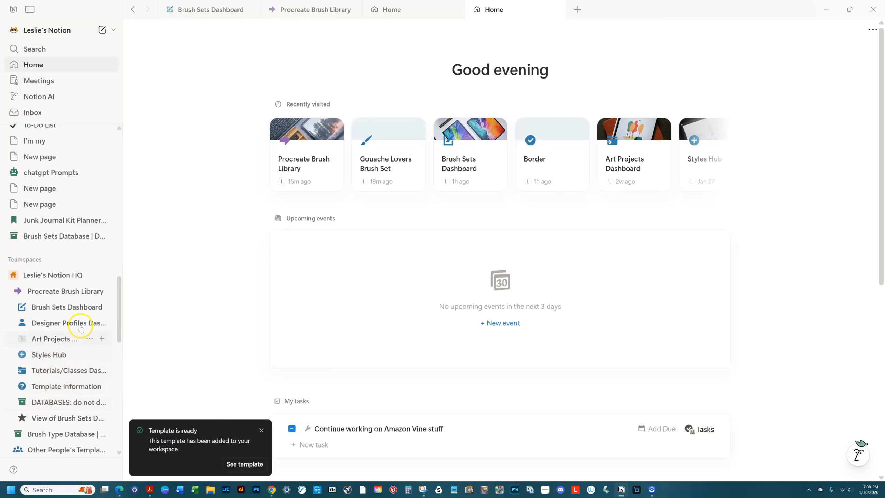
left_click_drag(119, 310, 119, 311)
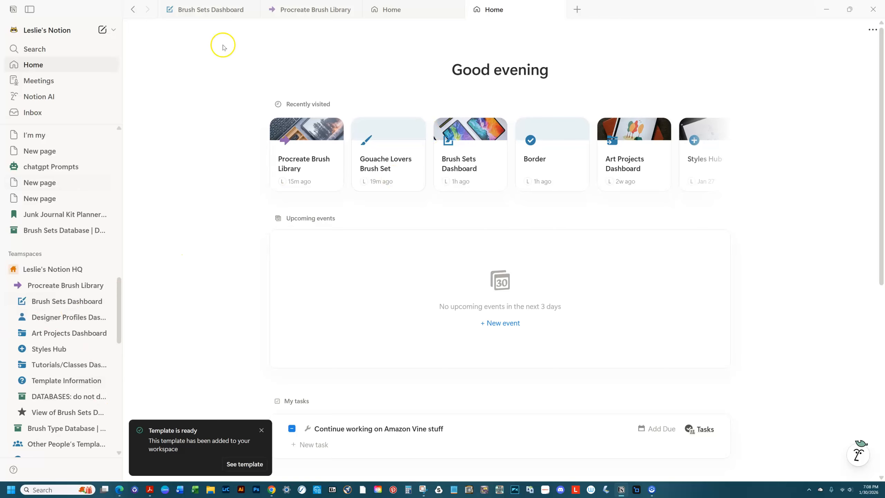
Close the extra Home tab and show the Procreate Brush Library page in the maximized Notion window
mouse_move(655, 10)
left_mouse_down()
mouse_move(654, 53)
mouse_move(647, 12)
left_mouse_up()
left_click(718, 11)
left_click(412, 11)
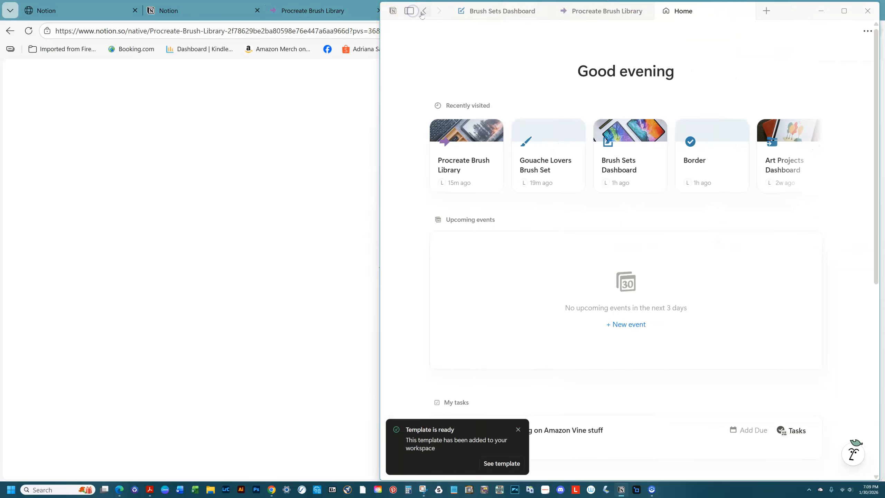
left_click_drag(380, 54, 275, 43)
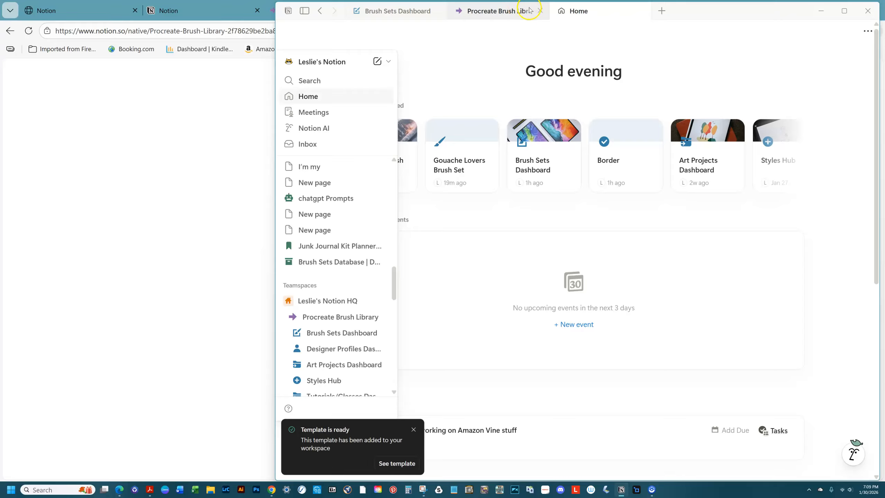
left_click(501, 11)
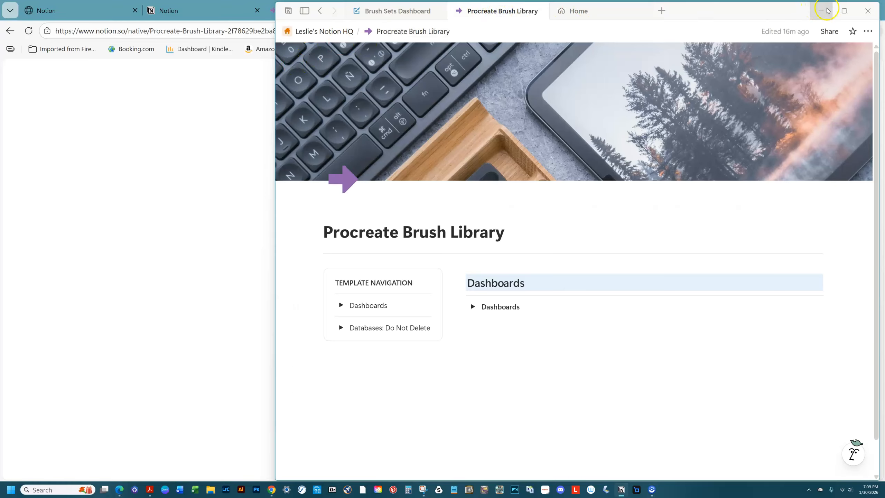
left_click(842, 9)
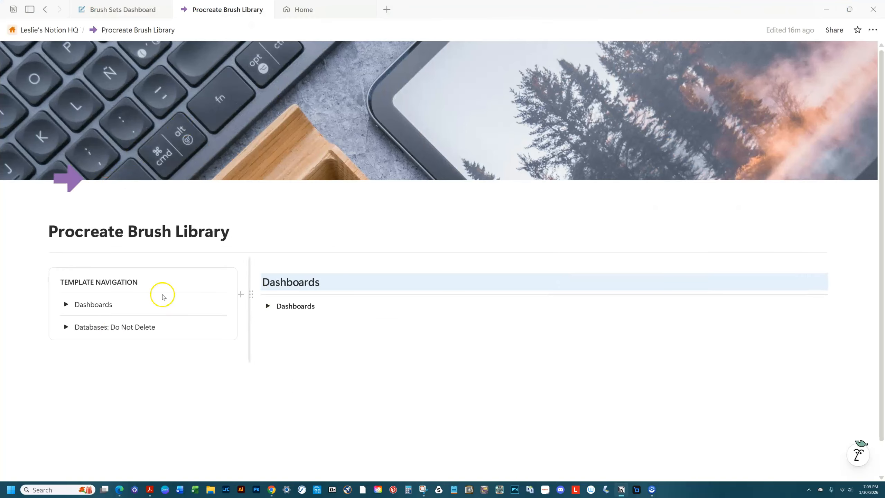
Expand the Dashboards and Databases: Do Not Delete toggles in the template navigation, plus the Dashboards toggle in the main section
left_click(64, 303)
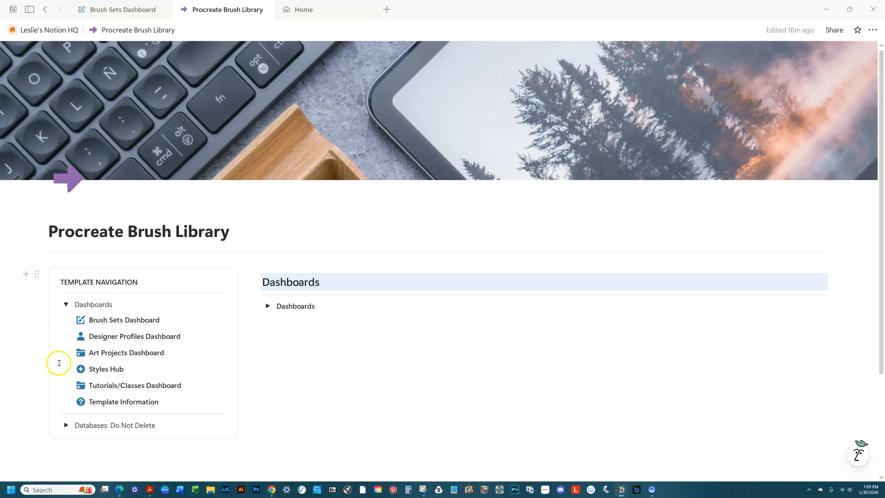
left_click(66, 425)
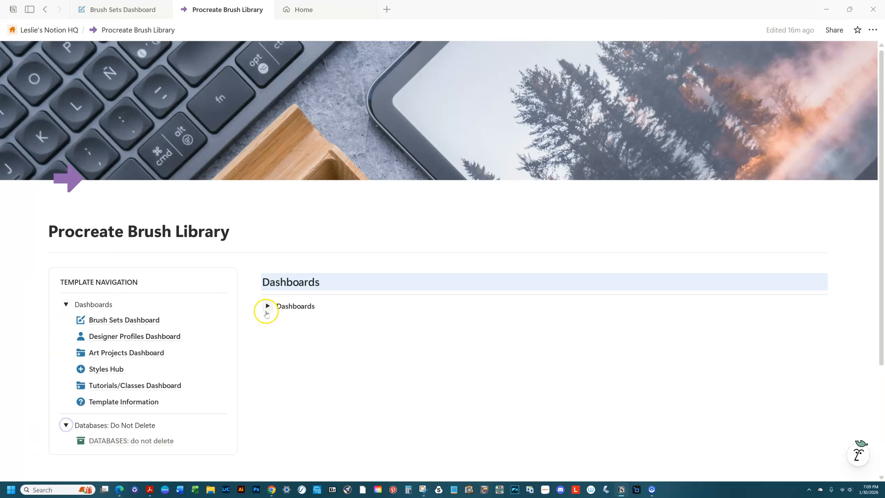
left_click(267, 306)
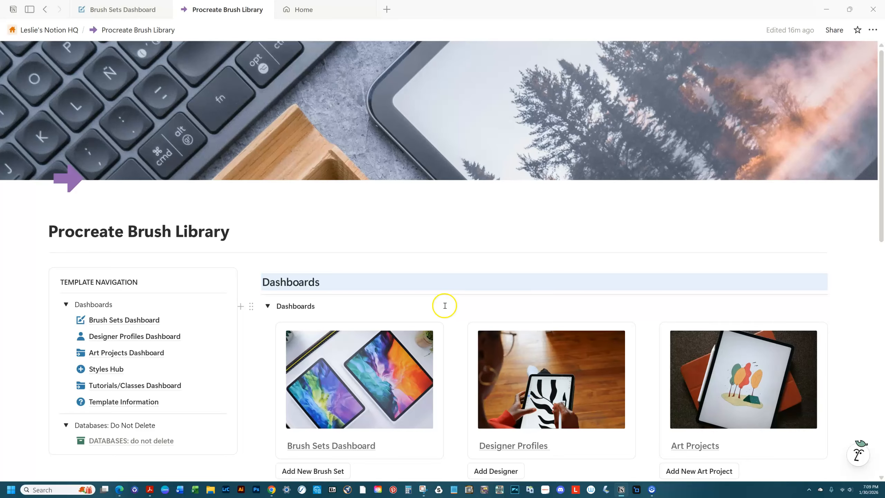